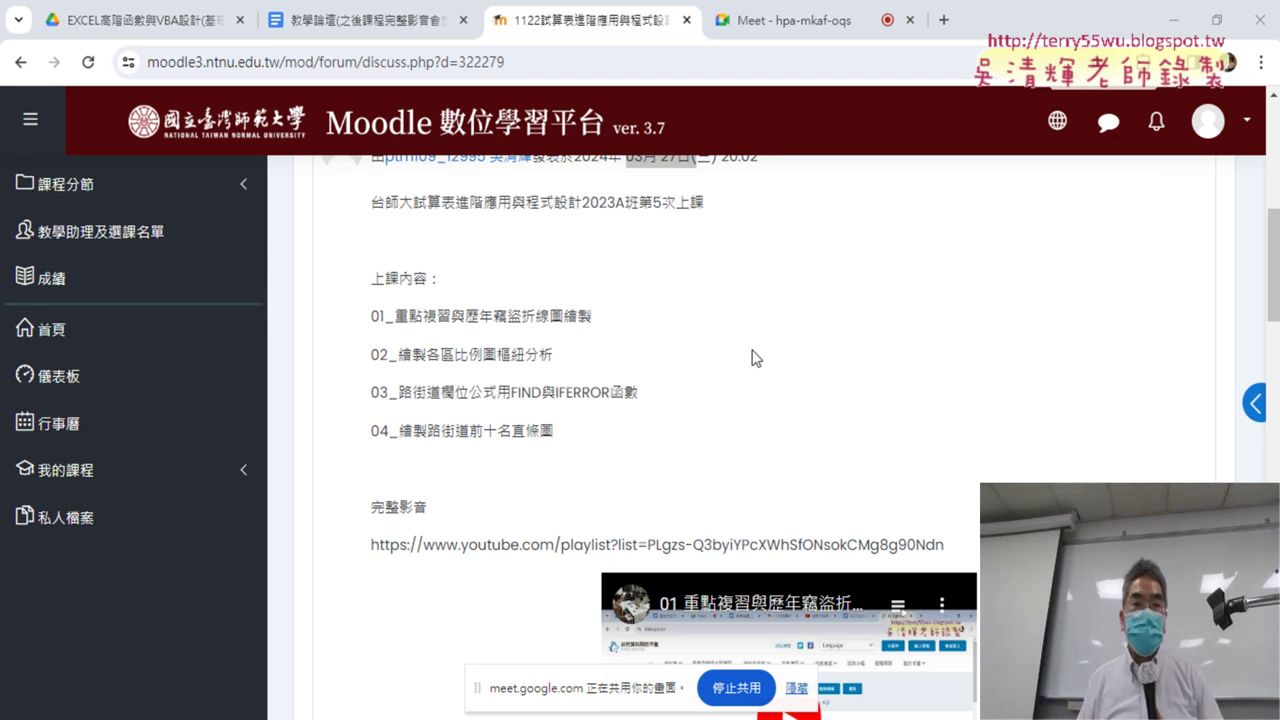
# Highlight '歷年竊盜折線圖繪製' in item 01 of the Moodle lesson post.
pyautogui.scroll(1, 703, 332)
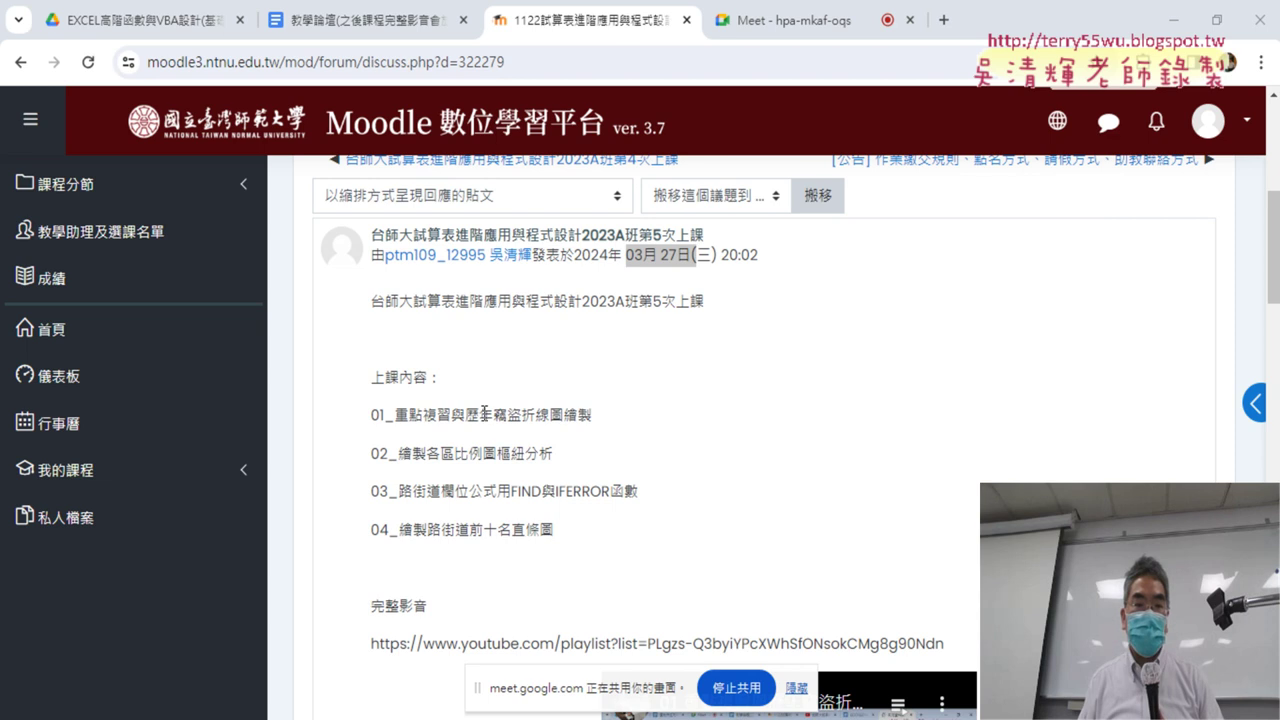
pyautogui.moveTo(462, 415); pyautogui.dragTo(582, 414)
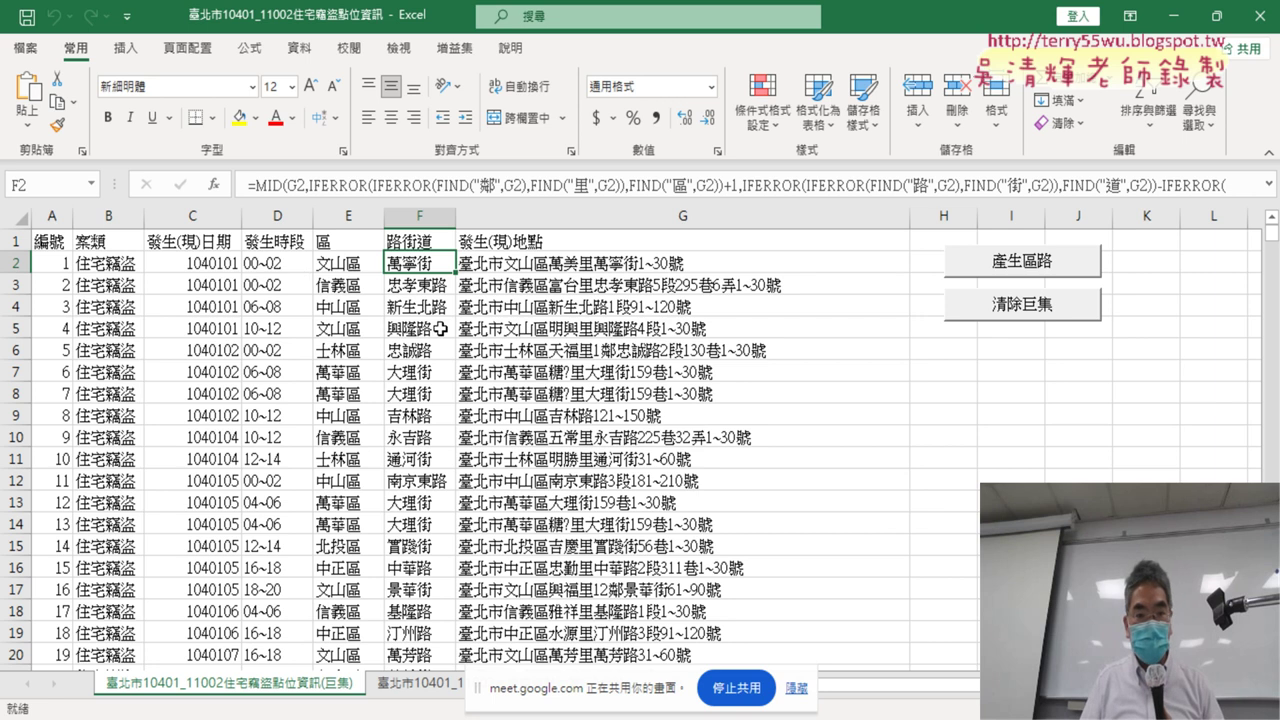
# View the second Excel sheet with empty 區 and 路街道 columns, then return to the Moodle post.
pyautogui.click(421, 685)
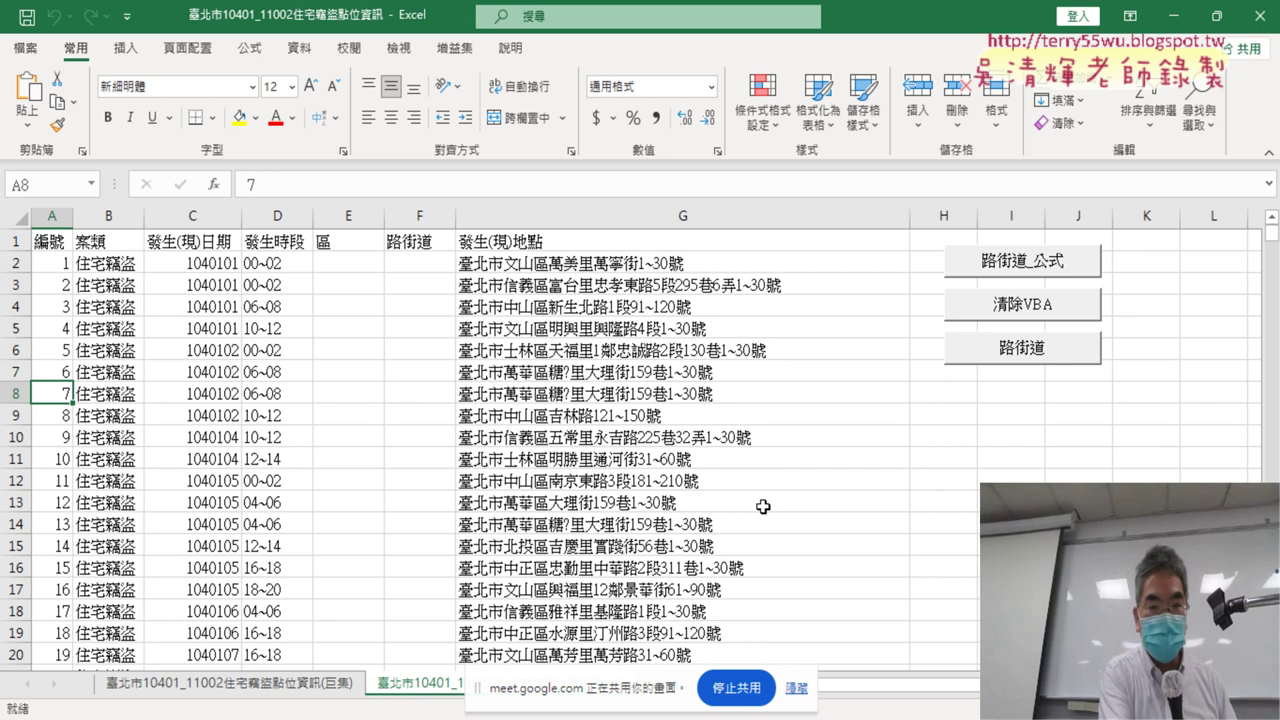
pyautogui.hotkey('alt', 'Tab')
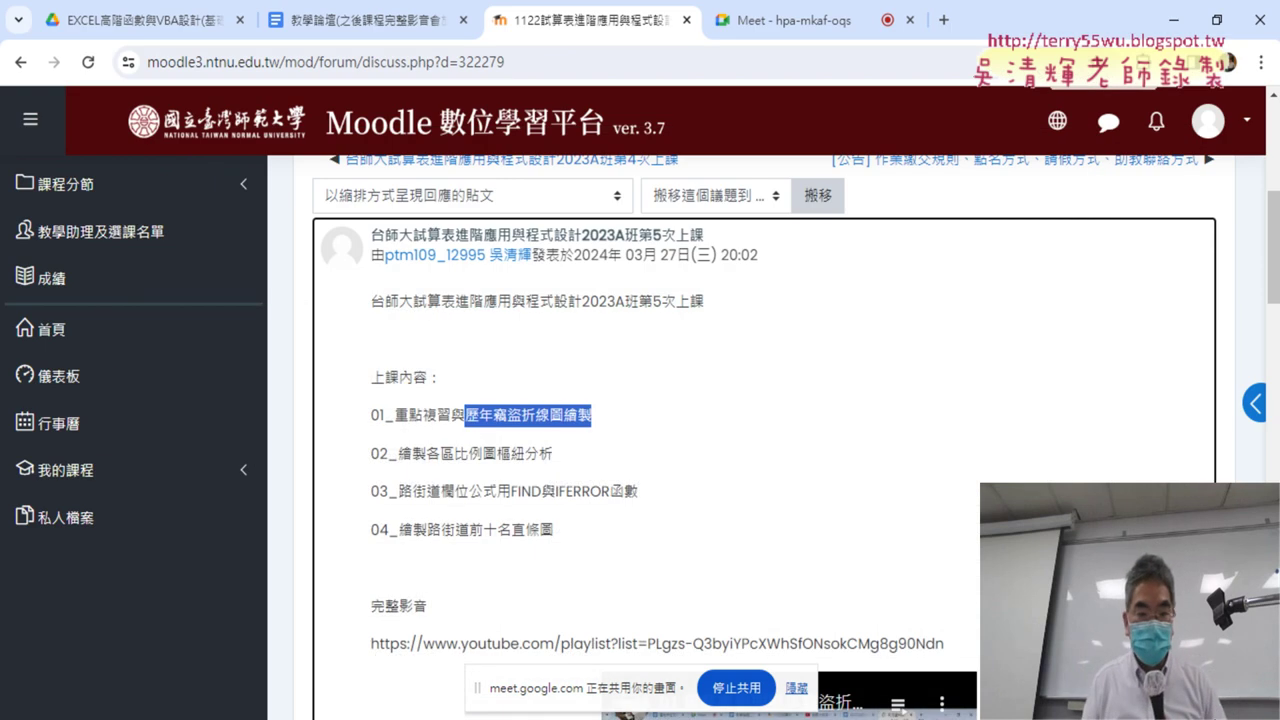
# Sort the course folder's files by 修改日期, oldest first, and scroll down to the 2023–2024 files.
pyautogui.hotkey('alt', 'Tab')
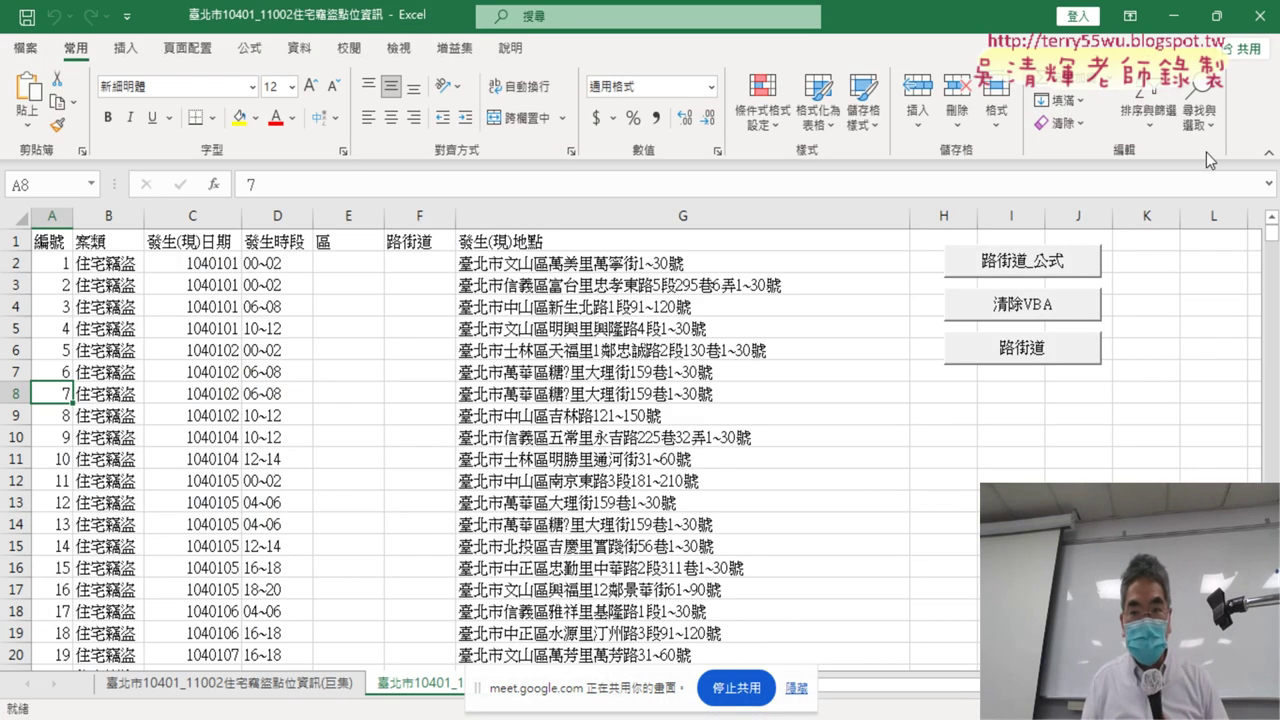
pyautogui.hotkey('alt', 'Tab')
pyautogui.hotkey('alt', 'Tab')
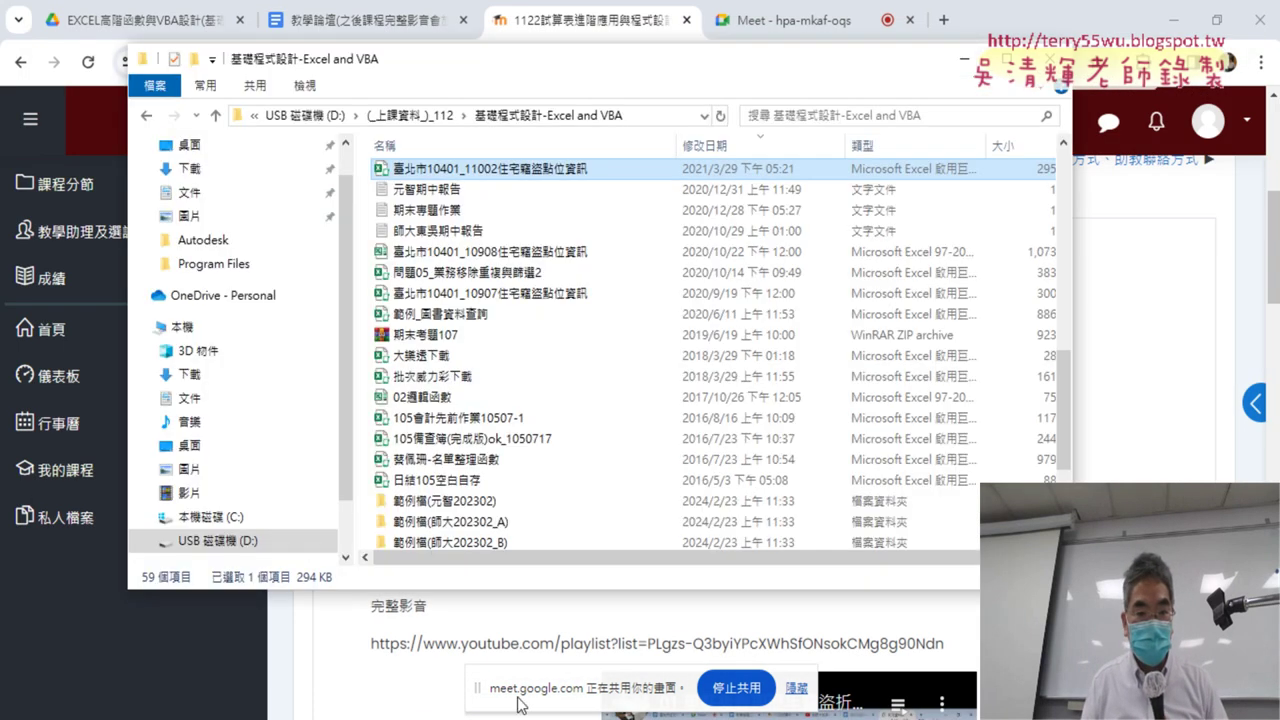
pyautogui.click(735, 135)
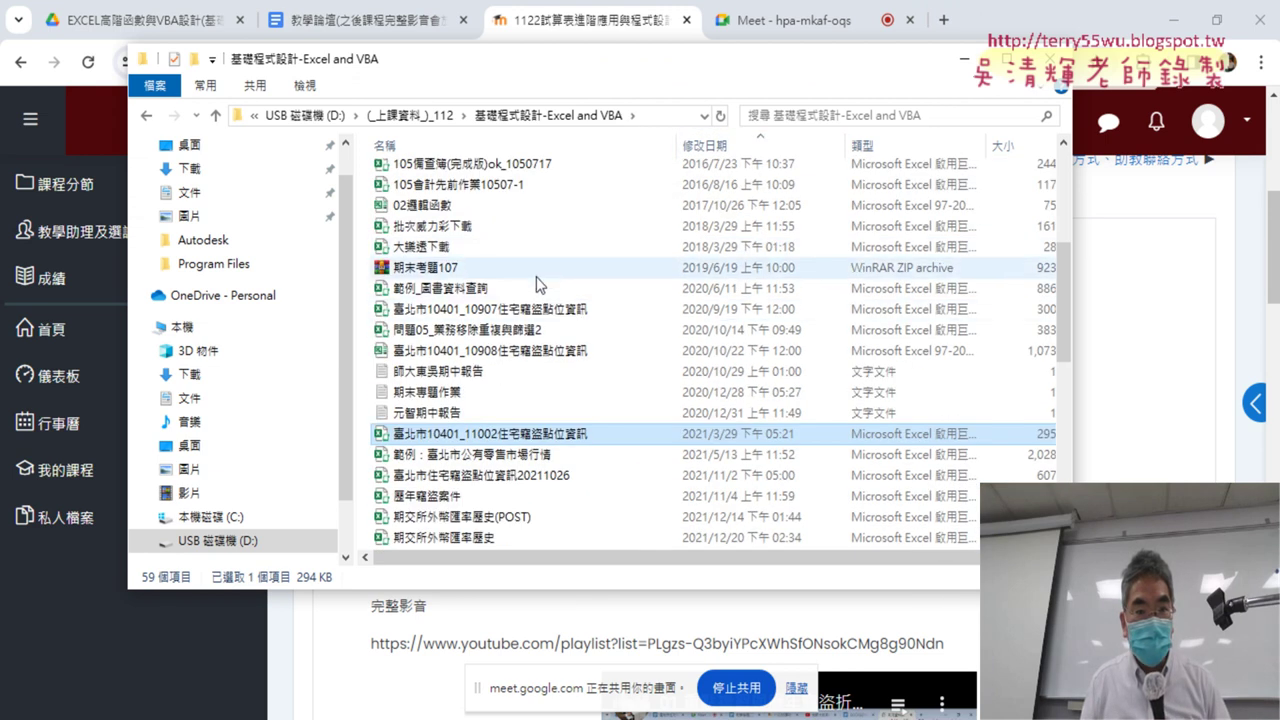
pyautogui.scroll(1, 585, 255)
pyautogui.scroll(-1, 575, 296)
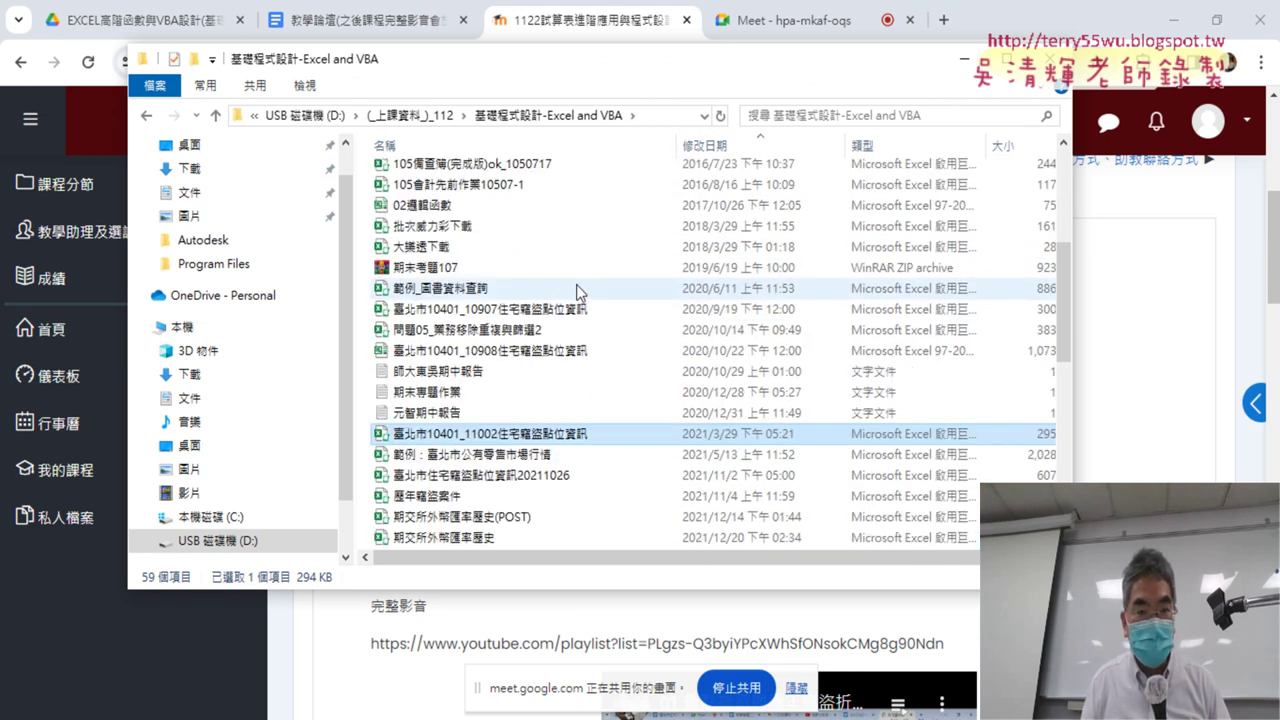
pyautogui.scroll(-2, 576, 285)
pyautogui.scroll(-4, 576, 285)
pyautogui.scroll(-3, 576, 285)
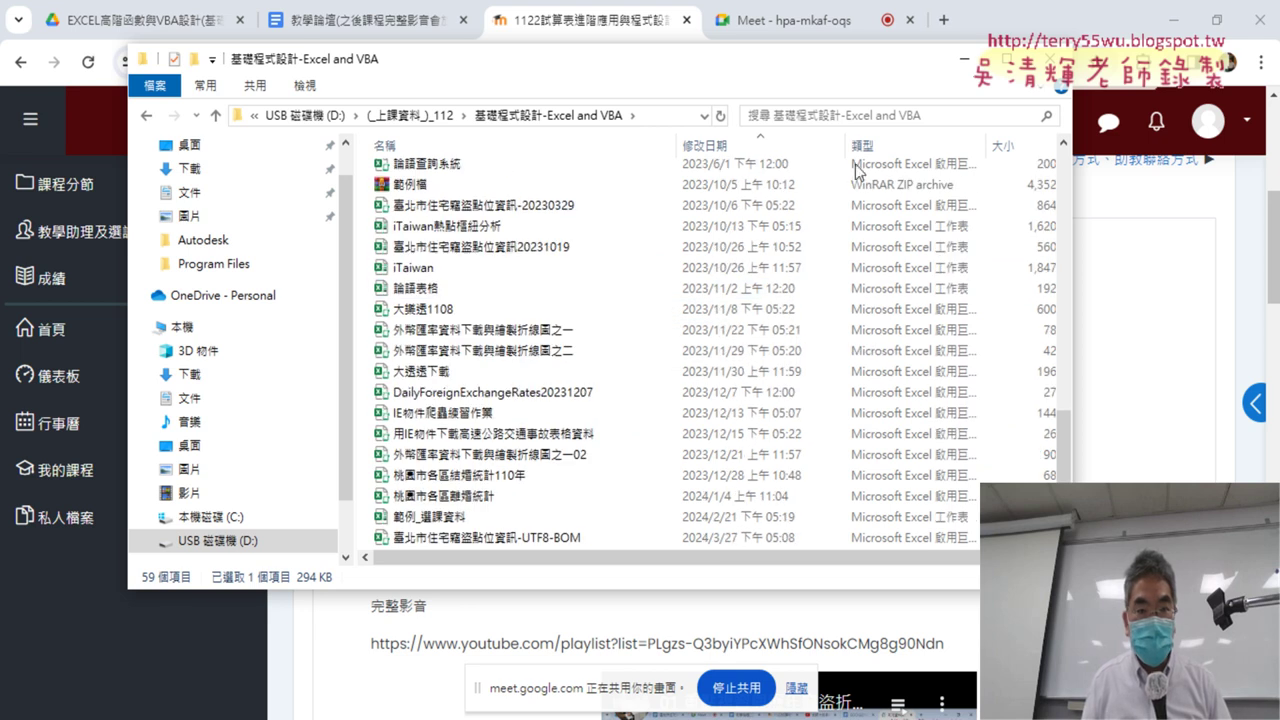
# Minimize the folder window, dismiss the screen-sharing notice bar, and bring the folder back.
pyautogui.click(962, 58)
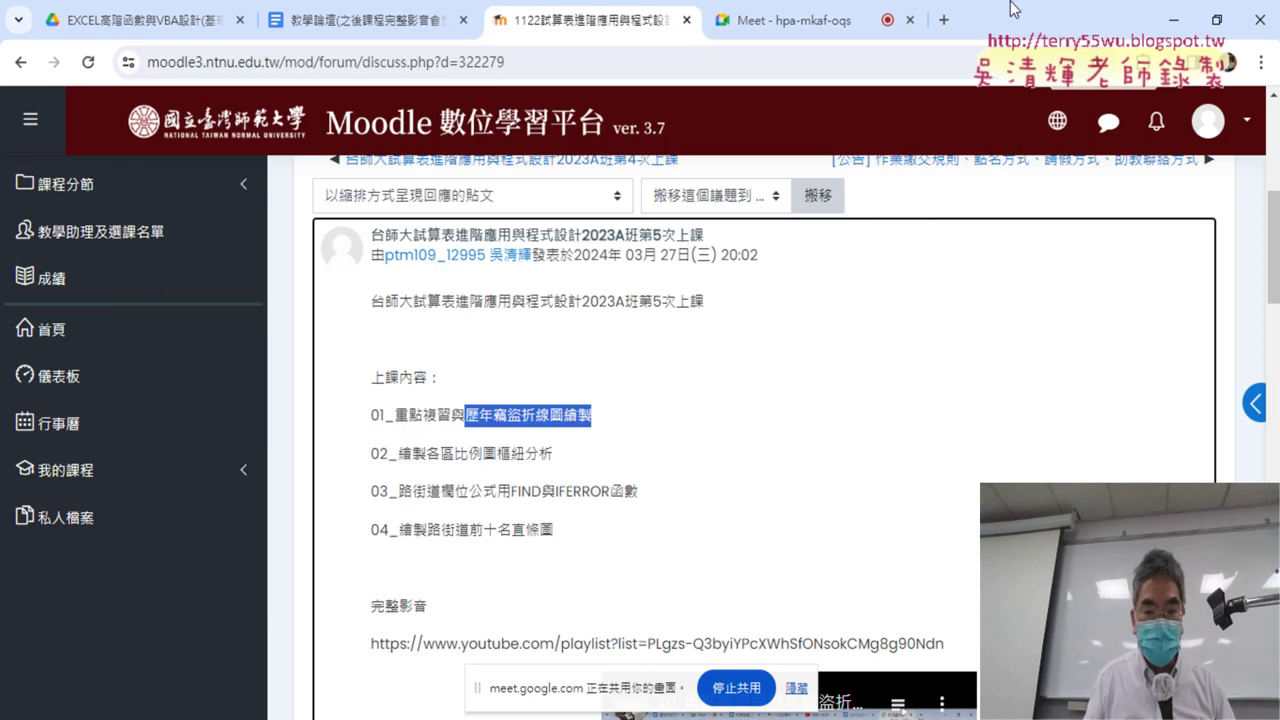
pyautogui.click(738, 688)
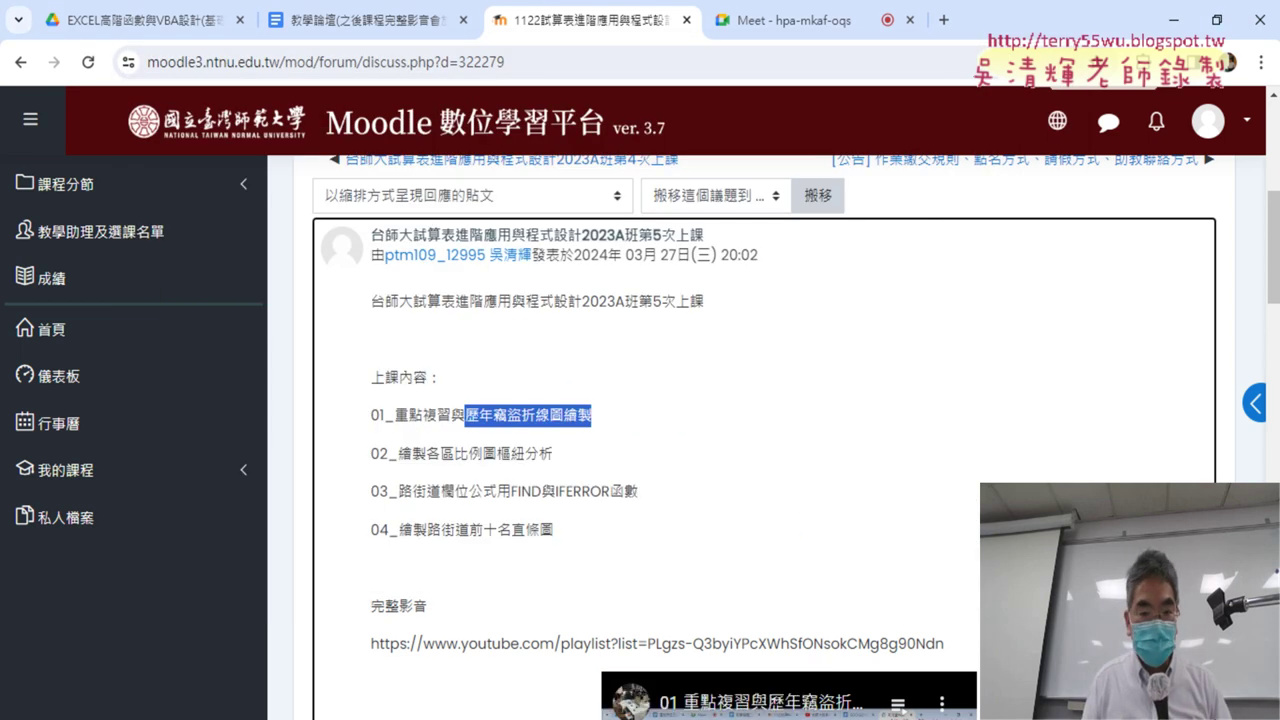
pyautogui.hotkey('alt', 'Tab')
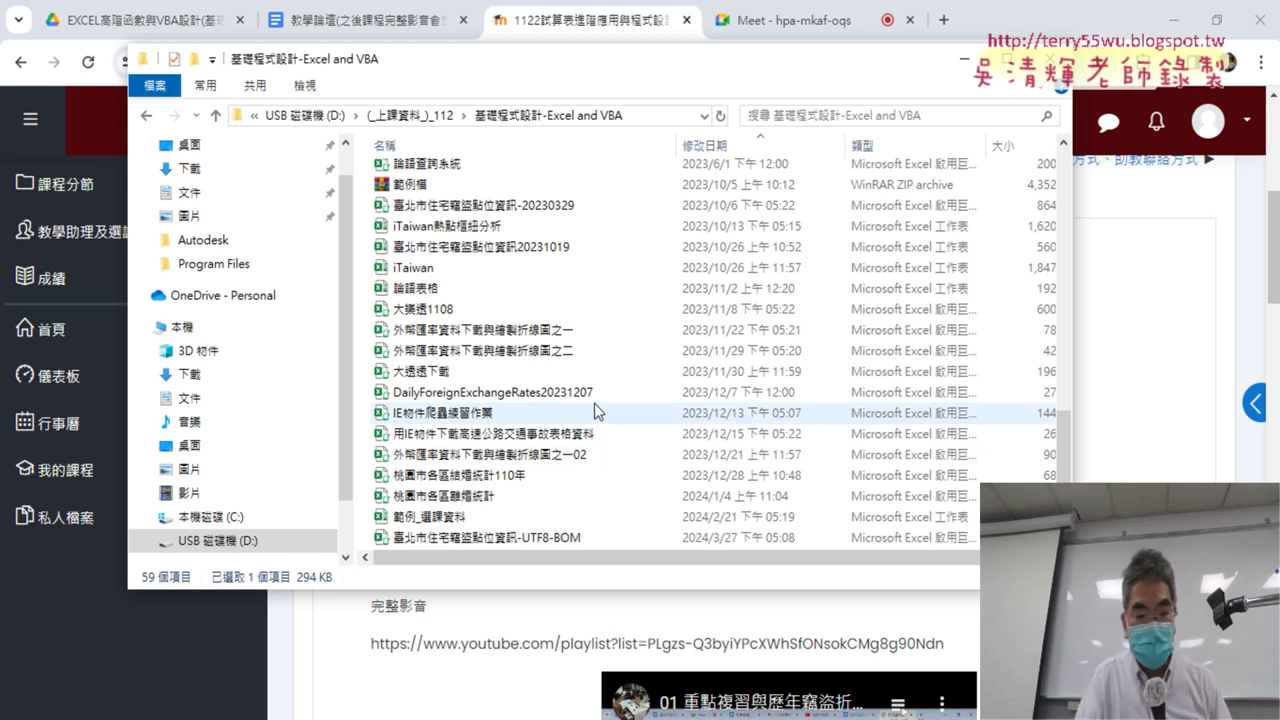
# In the UTF8-BOM workbook, compare data columns A–E with derived columns F–H and inspect F2's =LEFT(C2,3).
pyautogui.hotkey('alt', 'Tab')
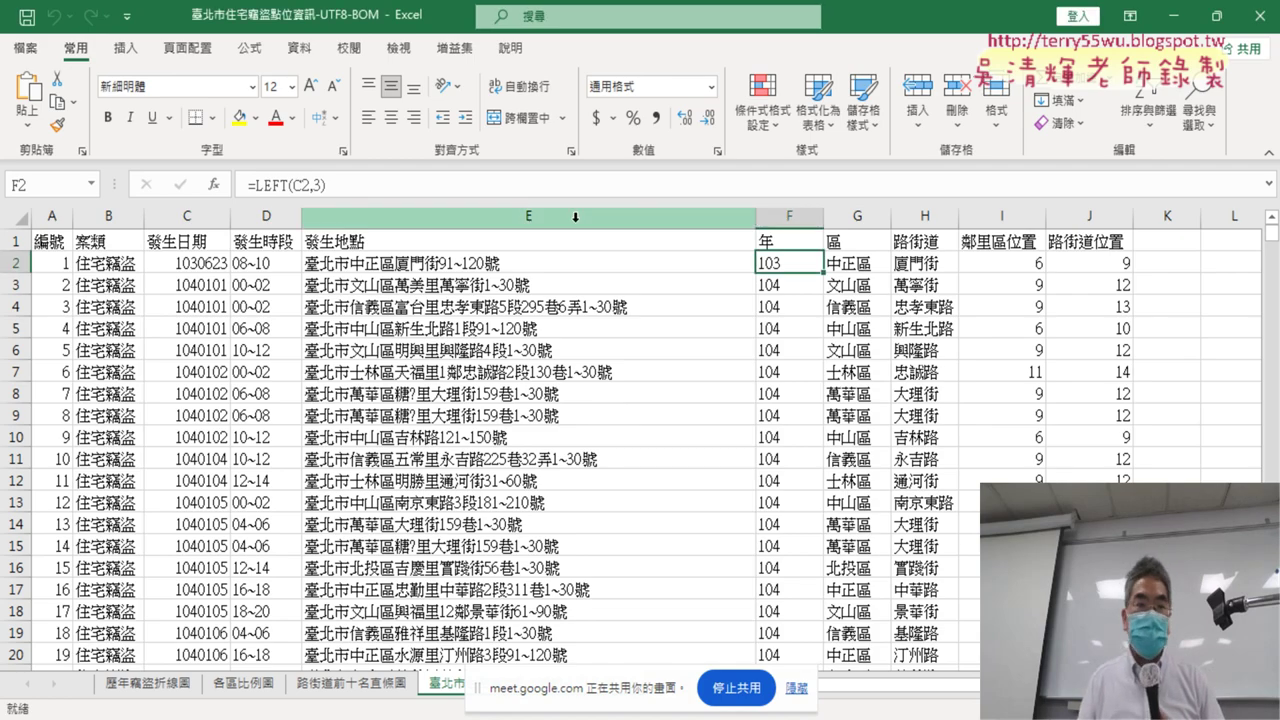
pyautogui.moveTo(576, 216); pyautogui.dragTo(30, 215)
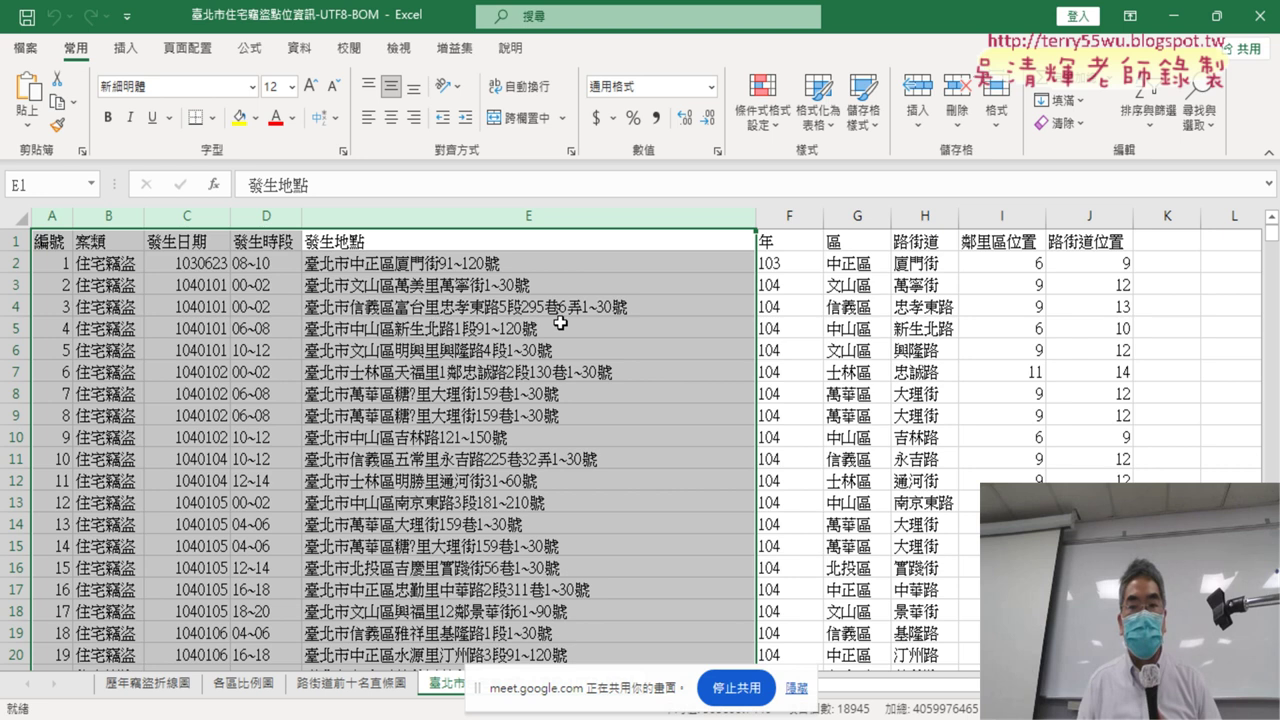
pyautogui.moveTo(776, 218); pyautogui.dragTo(924, 216)
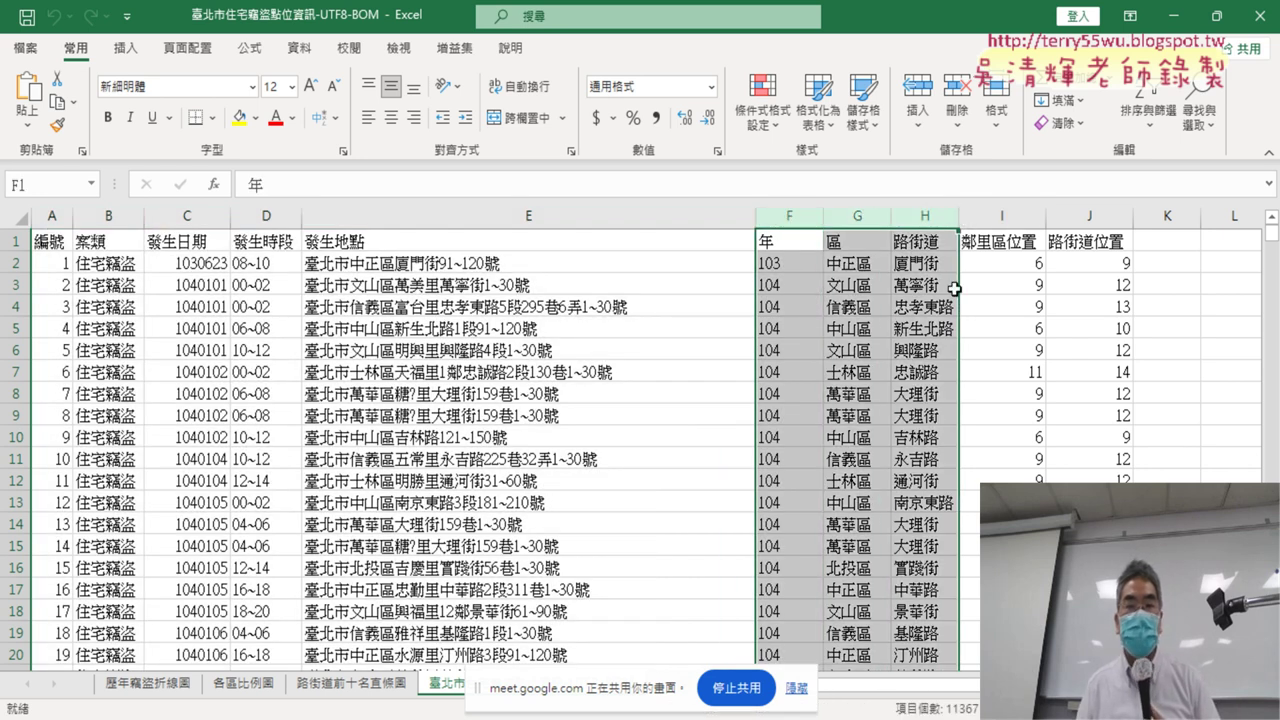
pyautogui.click(802, 265)
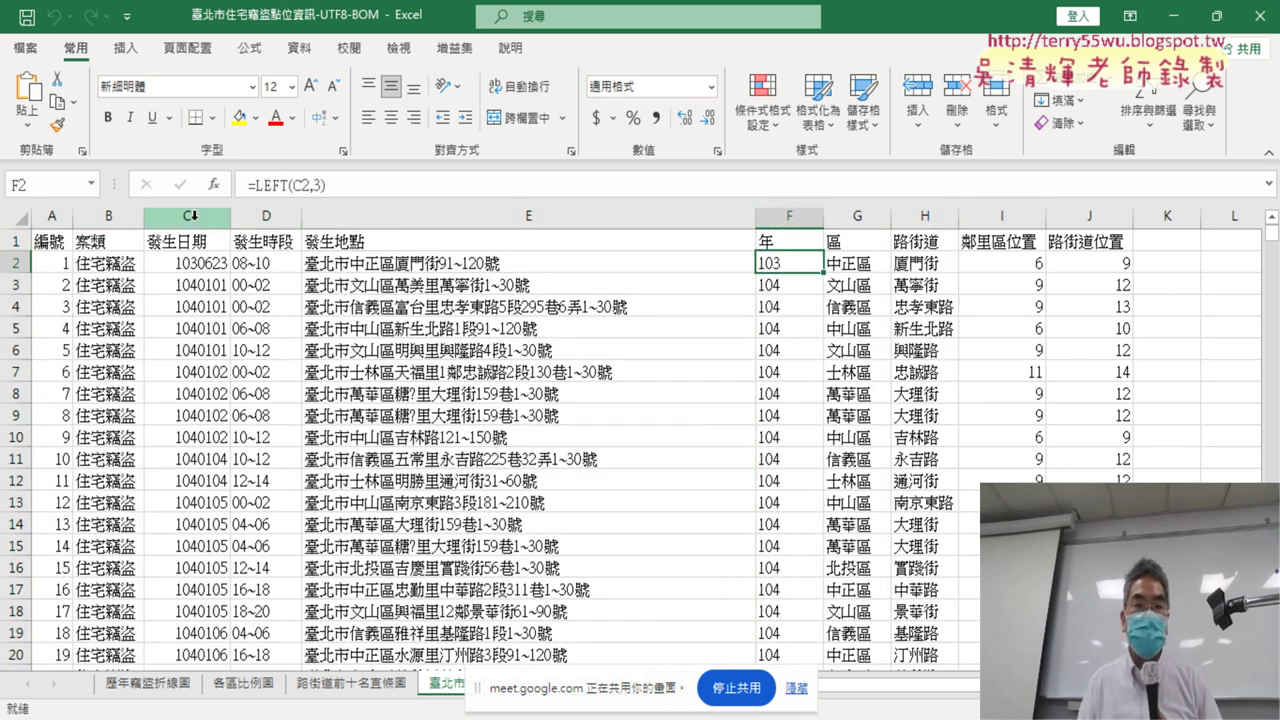
pyautogui.click(192, 220)
pyautogui.click(779, 218)
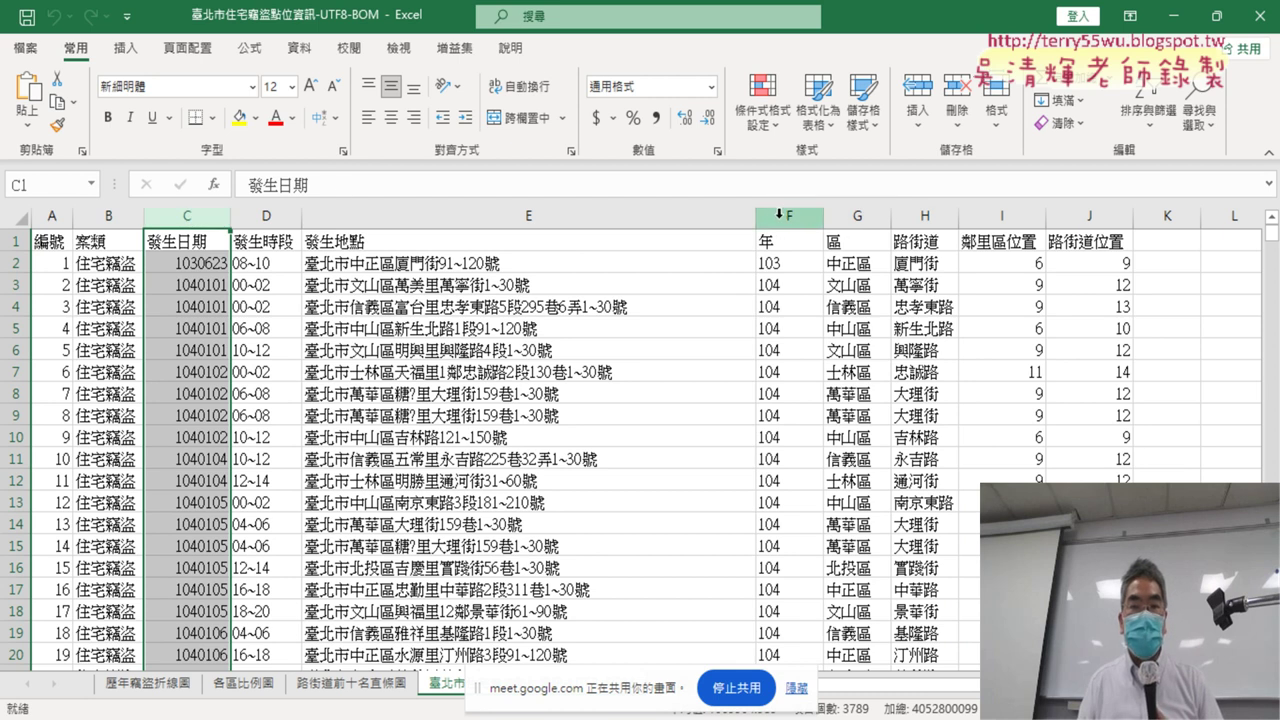
pyautogui.click(780, 268)
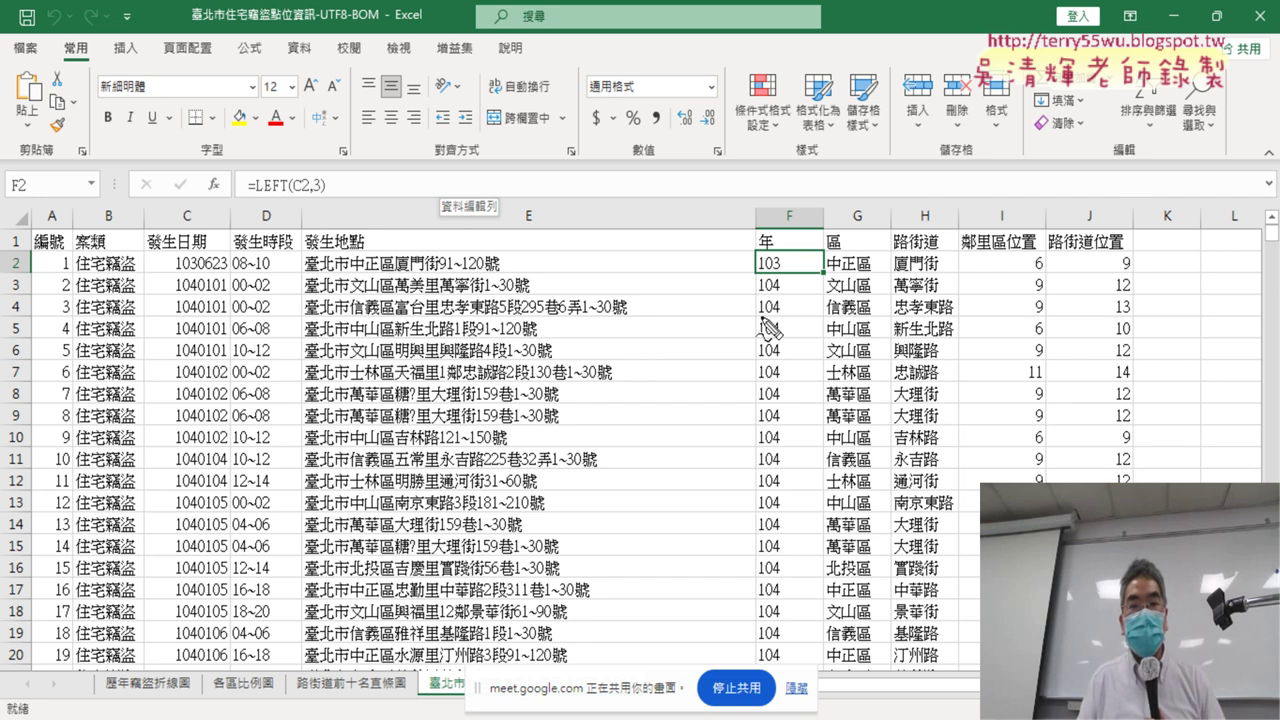
# Annotate the 年 header, value 103 and the LEFT formula, then select the whole 年 column F.
pyautogui.moveTo(778, 294); pyautogui.dragTo(745, 262)
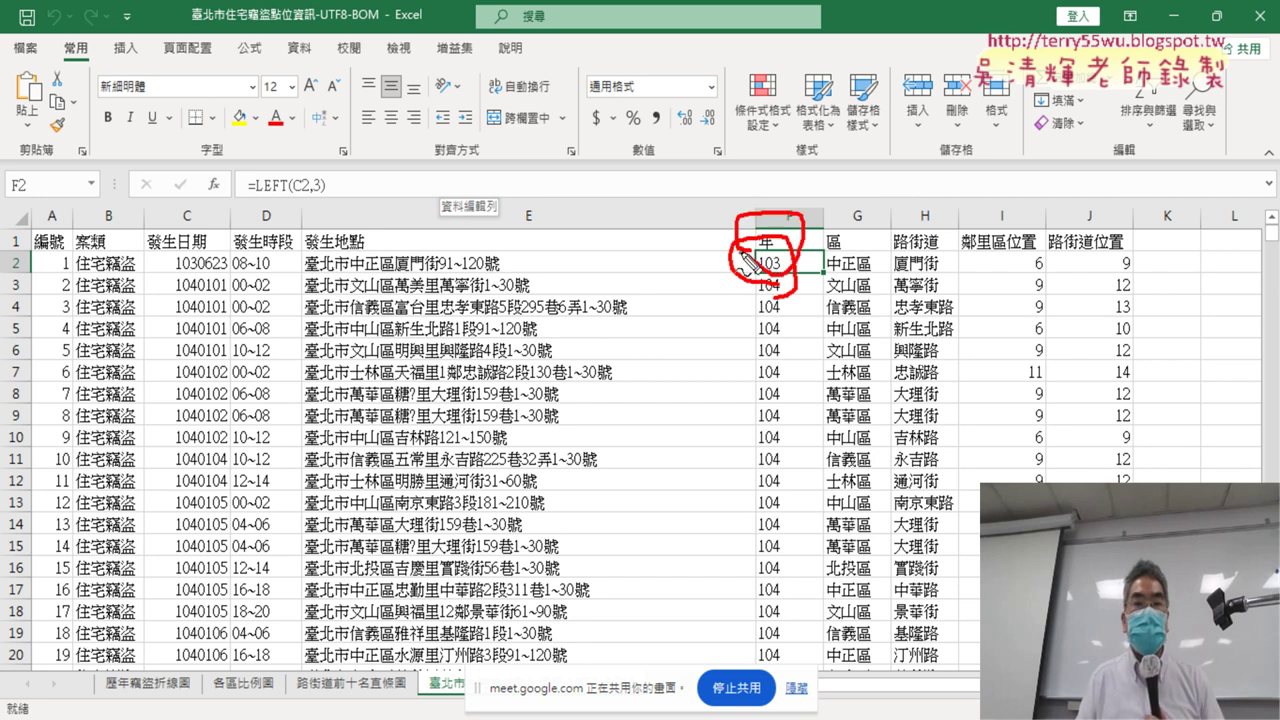
pyautogui.moveTo(255, 165); pyautogui.dragTo(285, 220)
pyautogui.moveTo(672, 138)
pyautogui.mouseDown()
pyautogui.moveTo(770, 222)
pyautogui.moveTo(786, 176)
pyautogui.mouseUp()
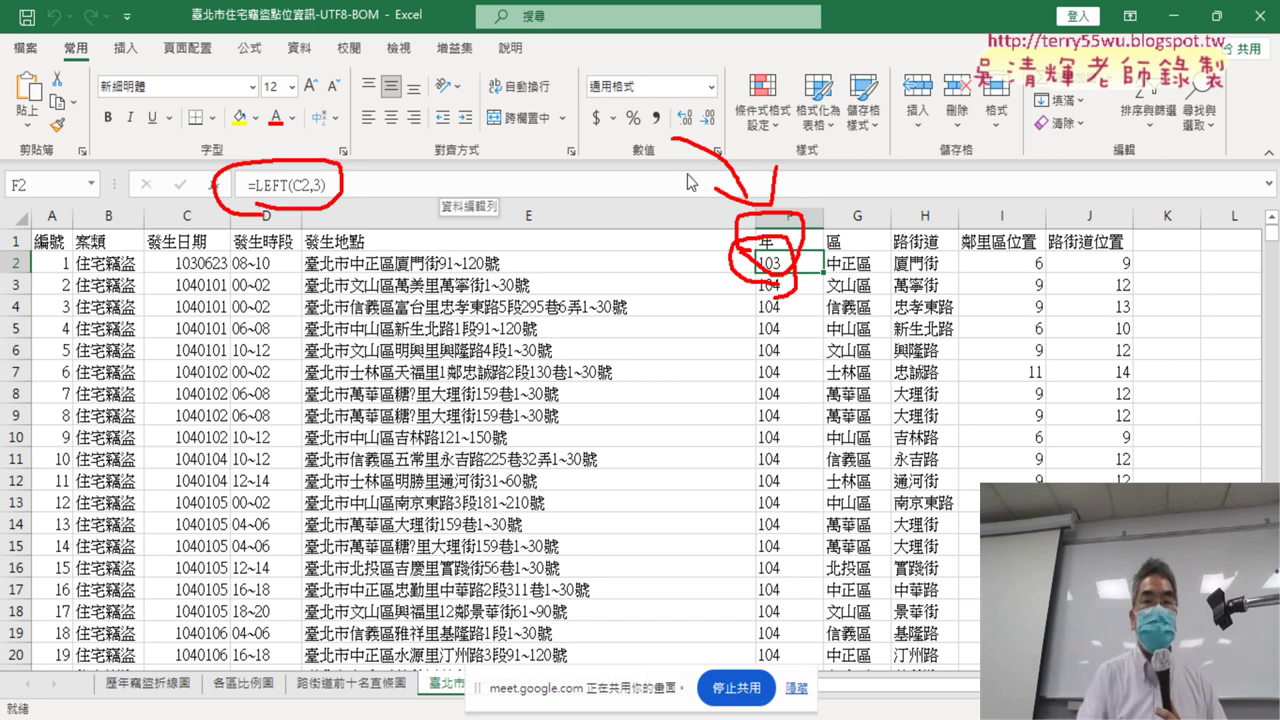
pyautogui.press('Escape')
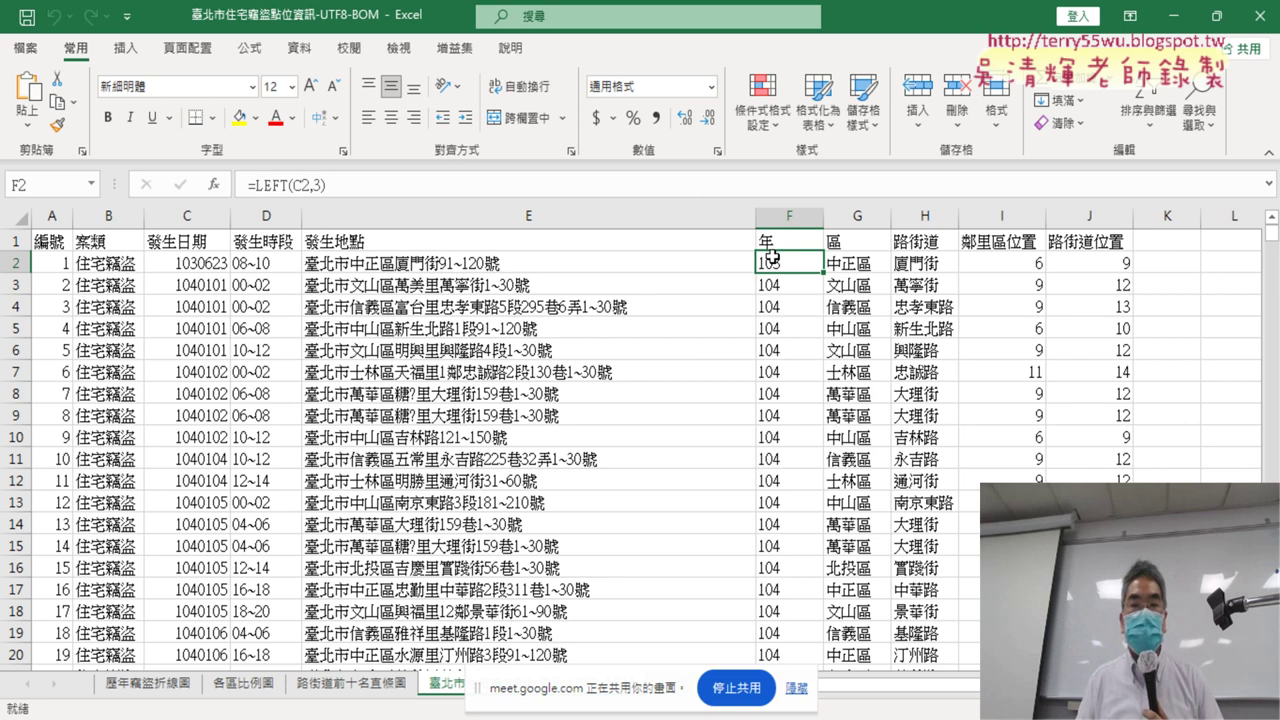
pyautogui.click(788, 213)
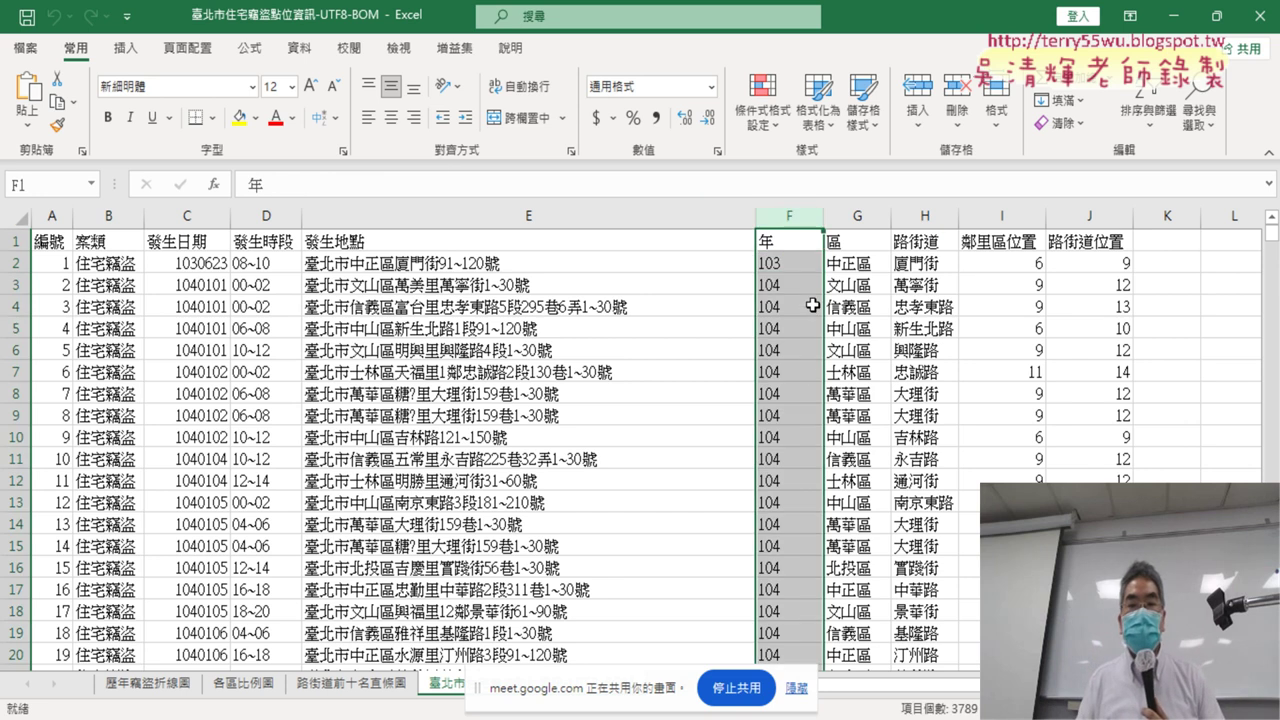
# Open the 歷年竊盜折線圖 sheet and check the pivot's year row-label filter without changing it.
pyautogui.click(148, 684)
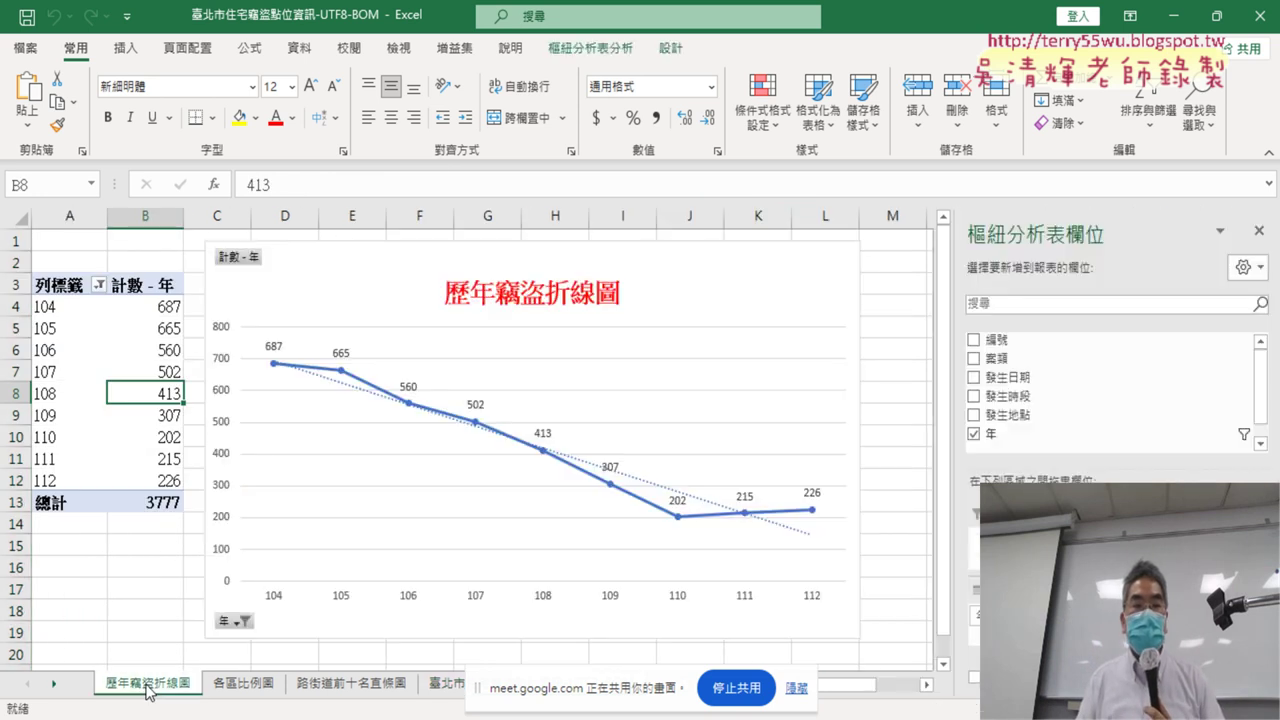
pyautogui.click(62, 305)
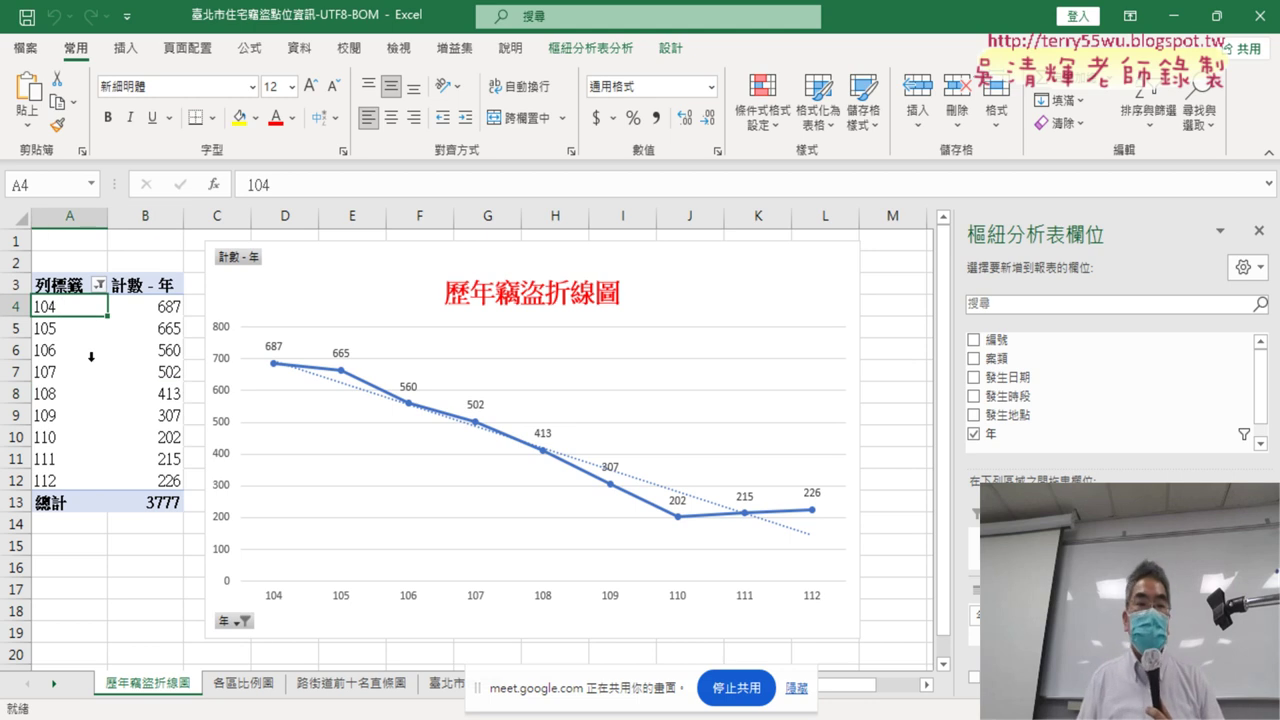
pyautogui.click(100, 286)
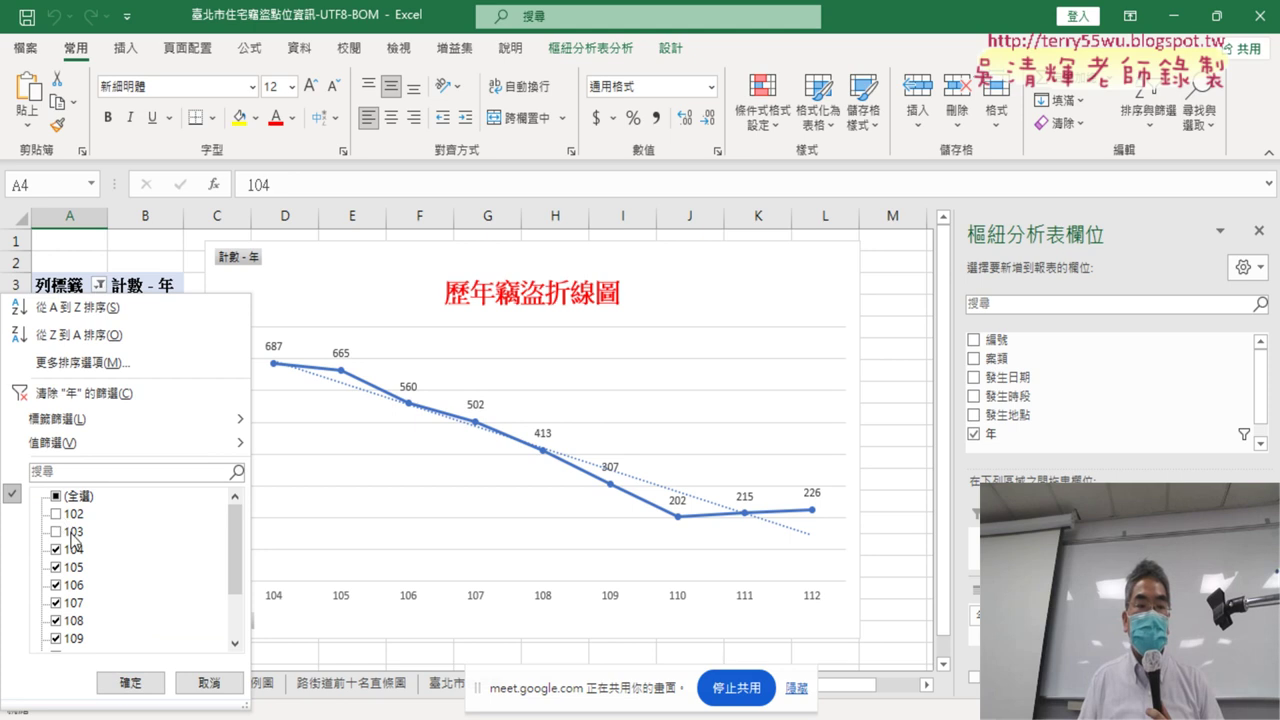
pyautogui.scroll(-3, 229, 548)
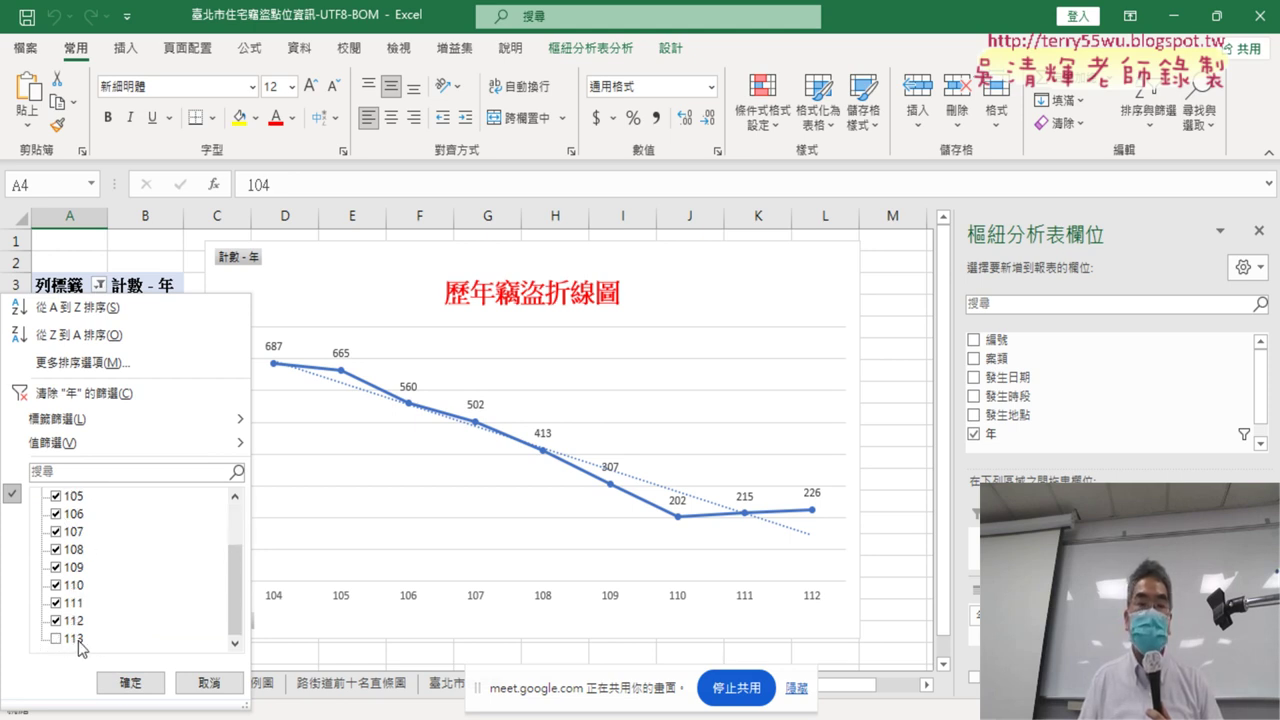
pyautogui.click(214, 684)
# Select the 687 count for year 104 and circle the 年 field in the PivotTable Fields list.
pyautogui.moveTo(131, 334)
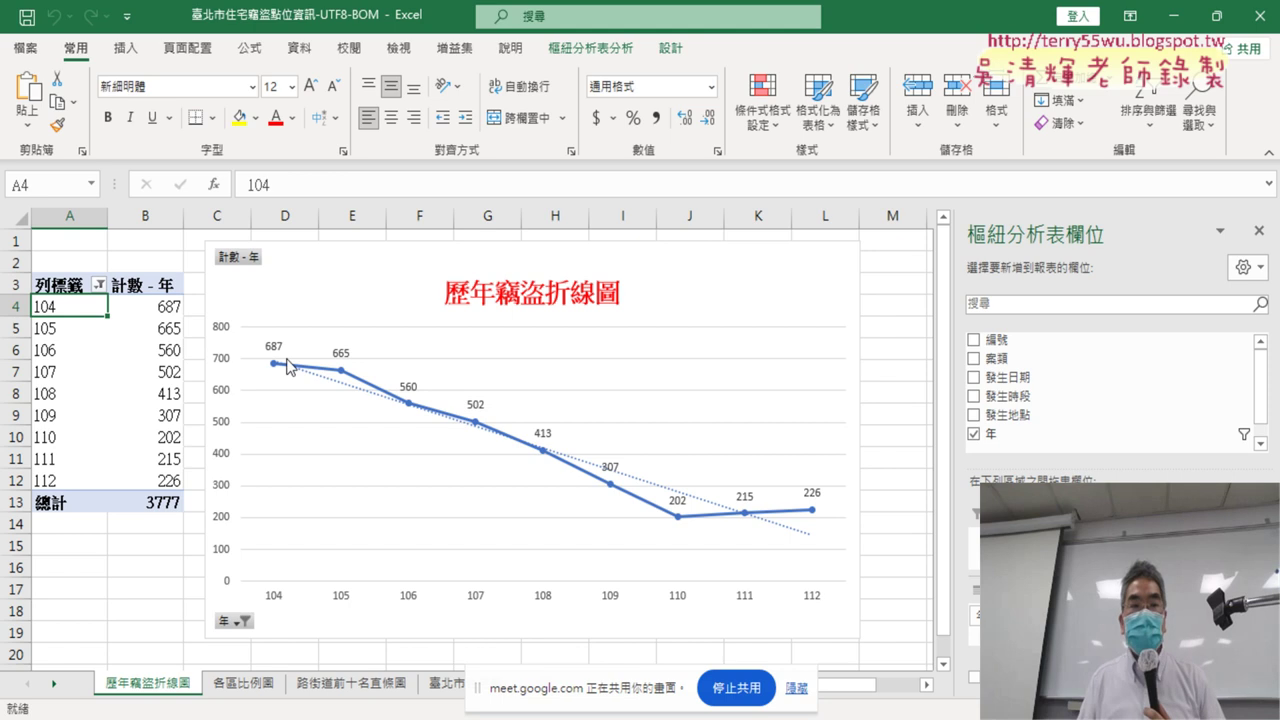
pyautogui.click(164, 306)
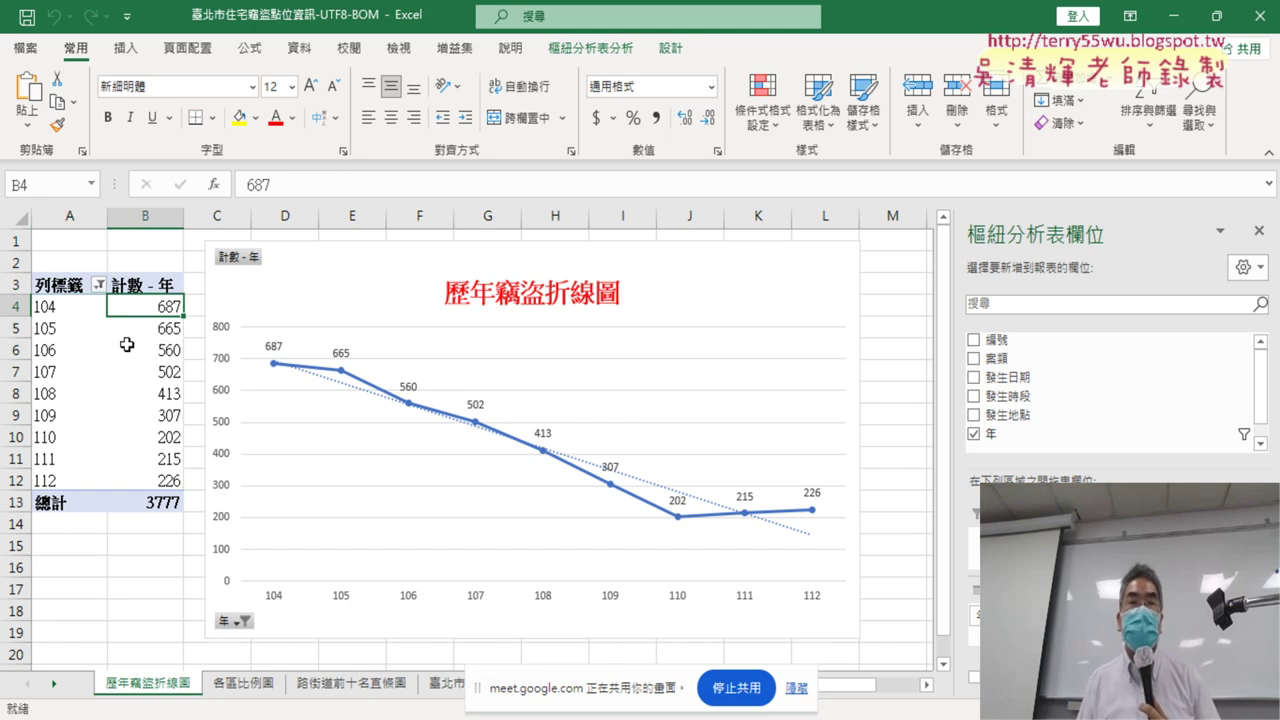
pyautogui.moveTo(127, 345)
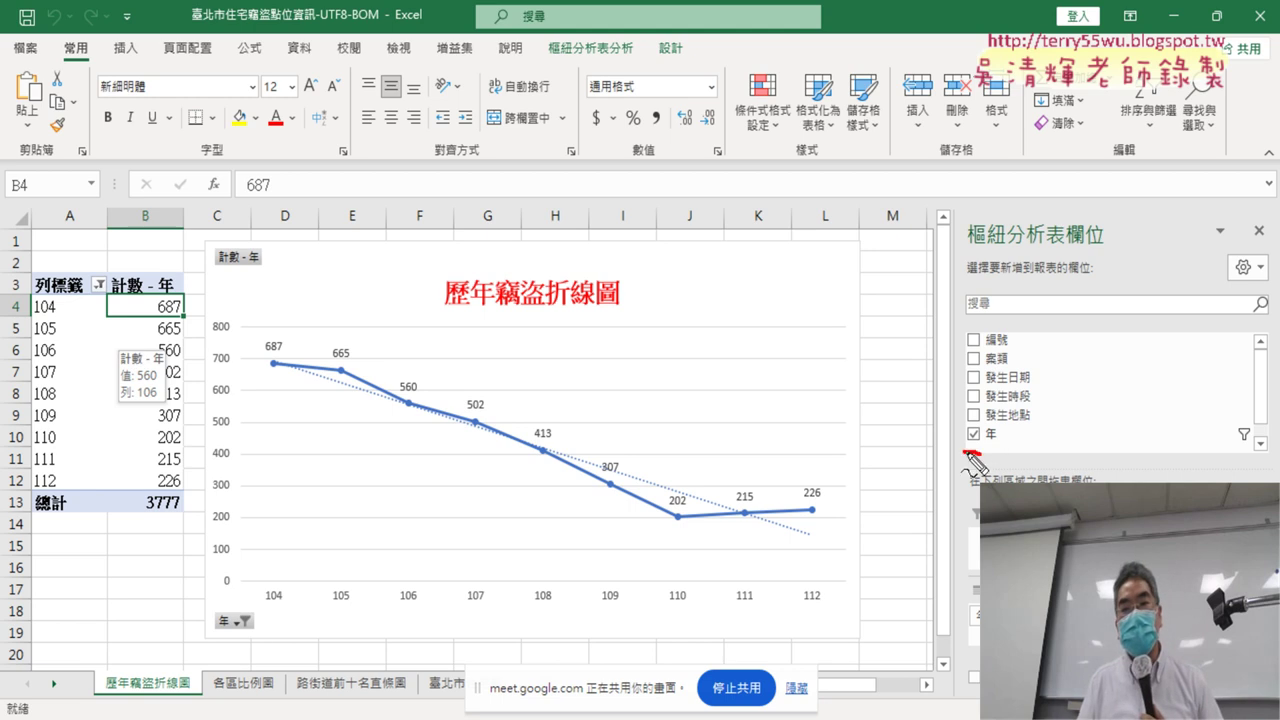
pyautogui.moveTo(968, 453); pyautogui.dragTo(996, 483)
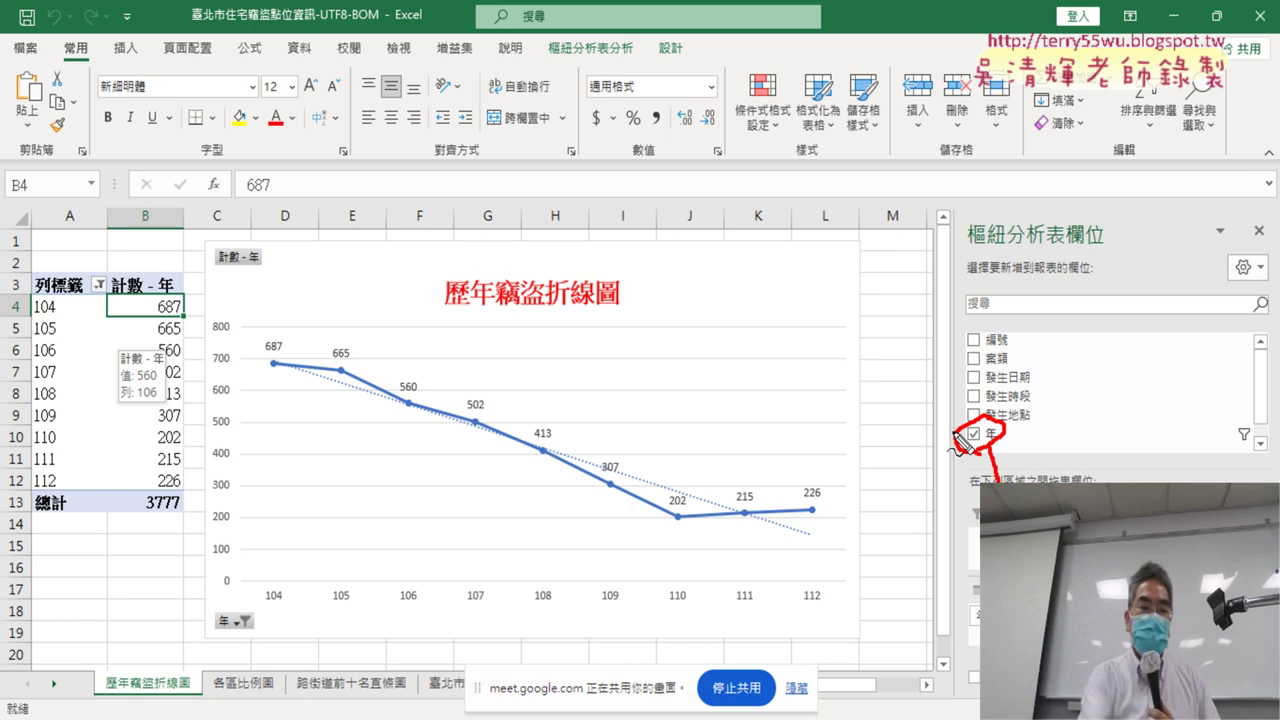
pyautogui.press('Escape')
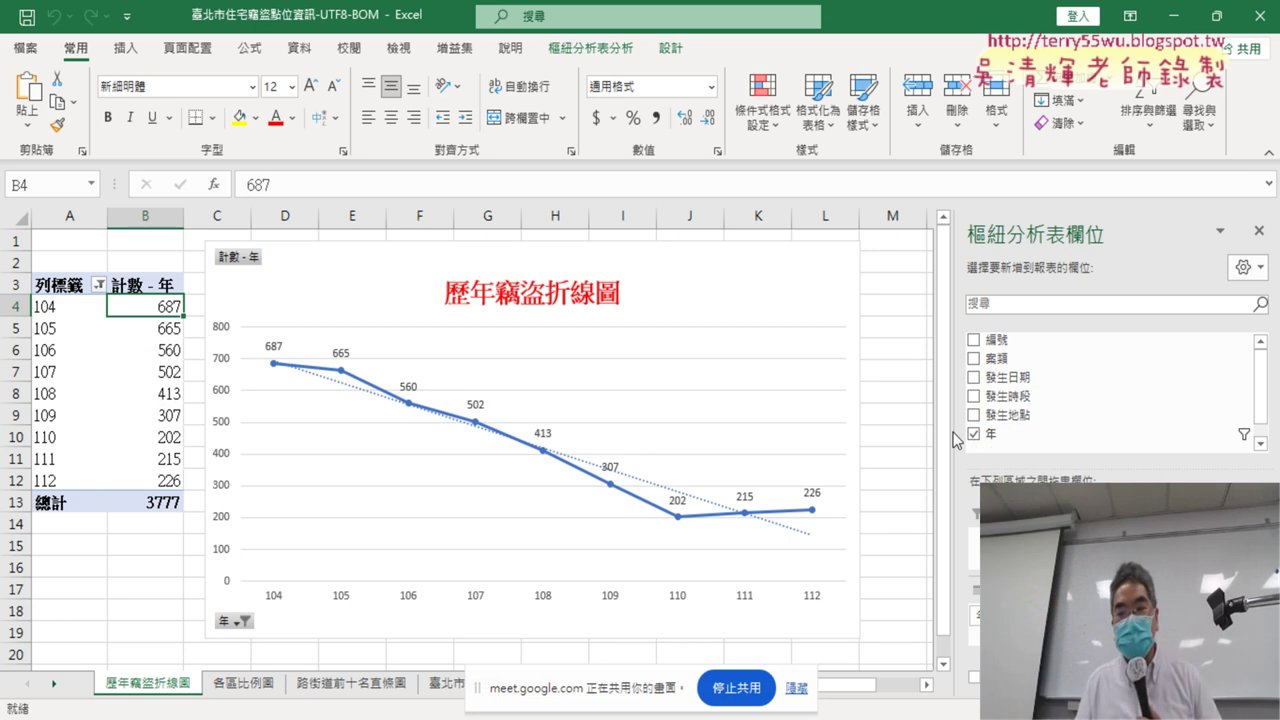
# Clear 年 from the pivot's Rows and Values, re-add it, then undo back to an empty layout.
pyautogui.moveTo(1000, 620); pyautogui.dragTo(1116, 458)
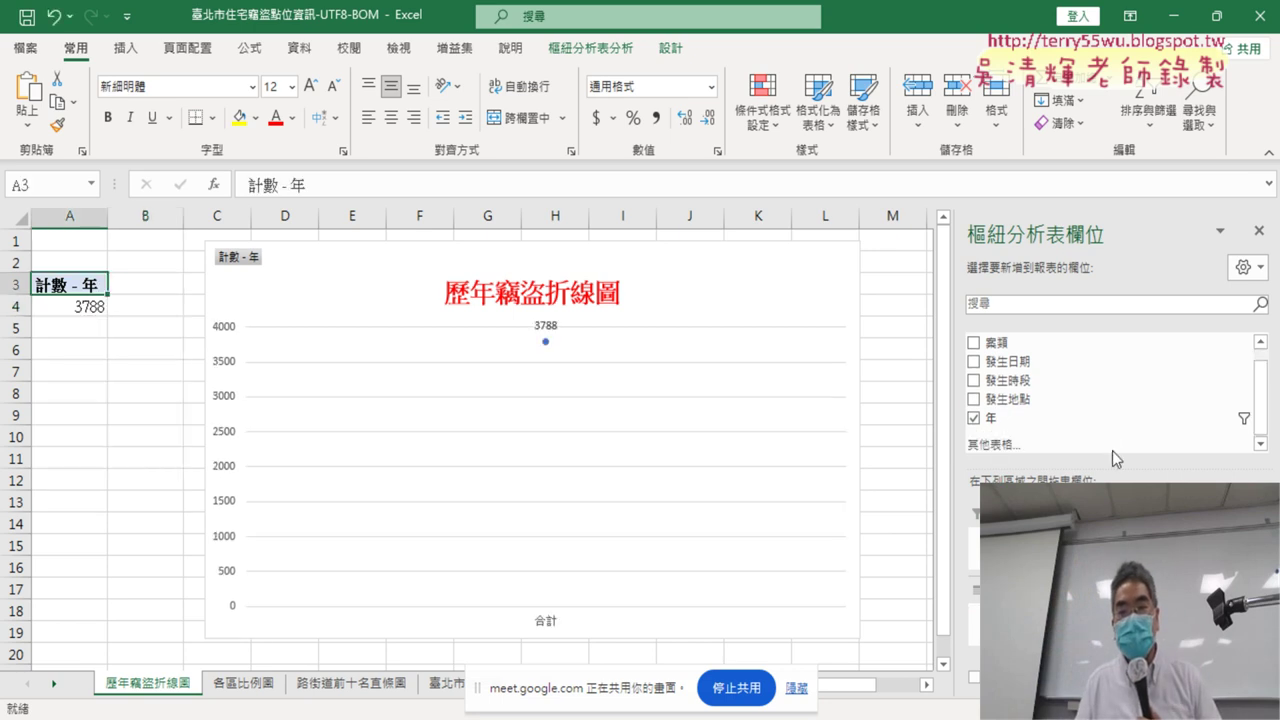
pyautogui.moveTo(1100, 600); pyautogui.dragTo(1050, 378)
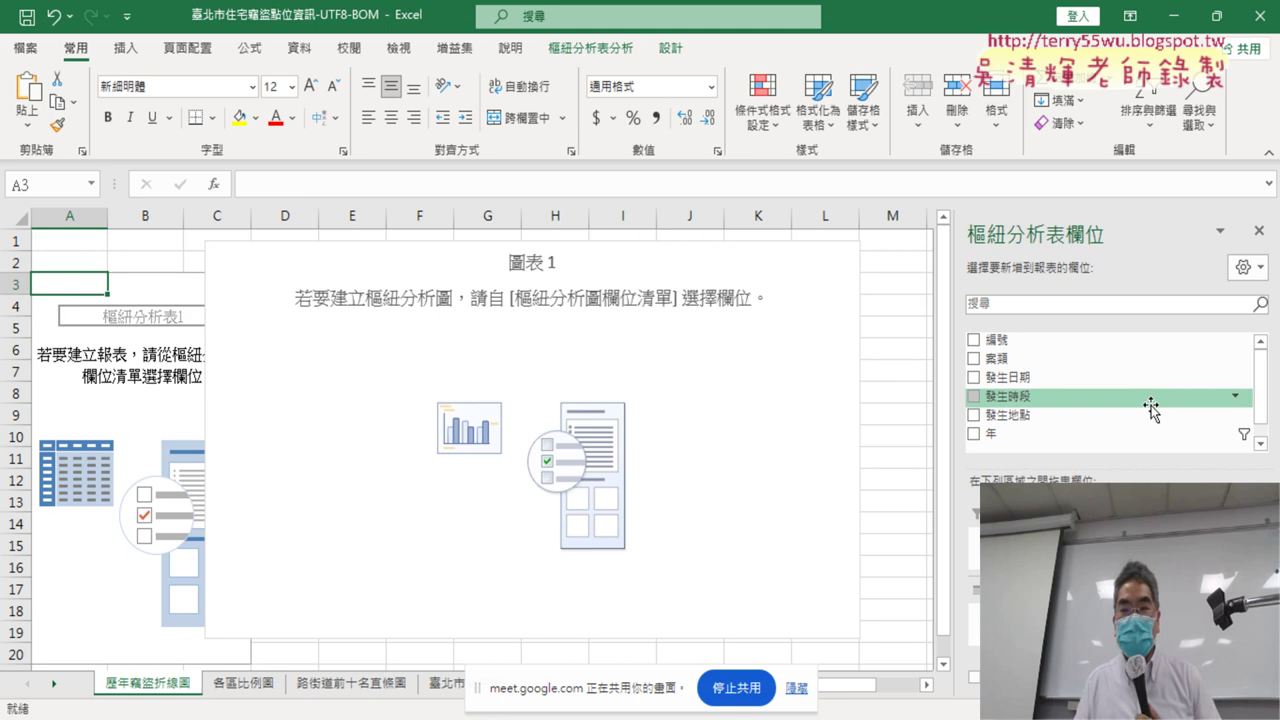
pyautogui.click(973, 434)
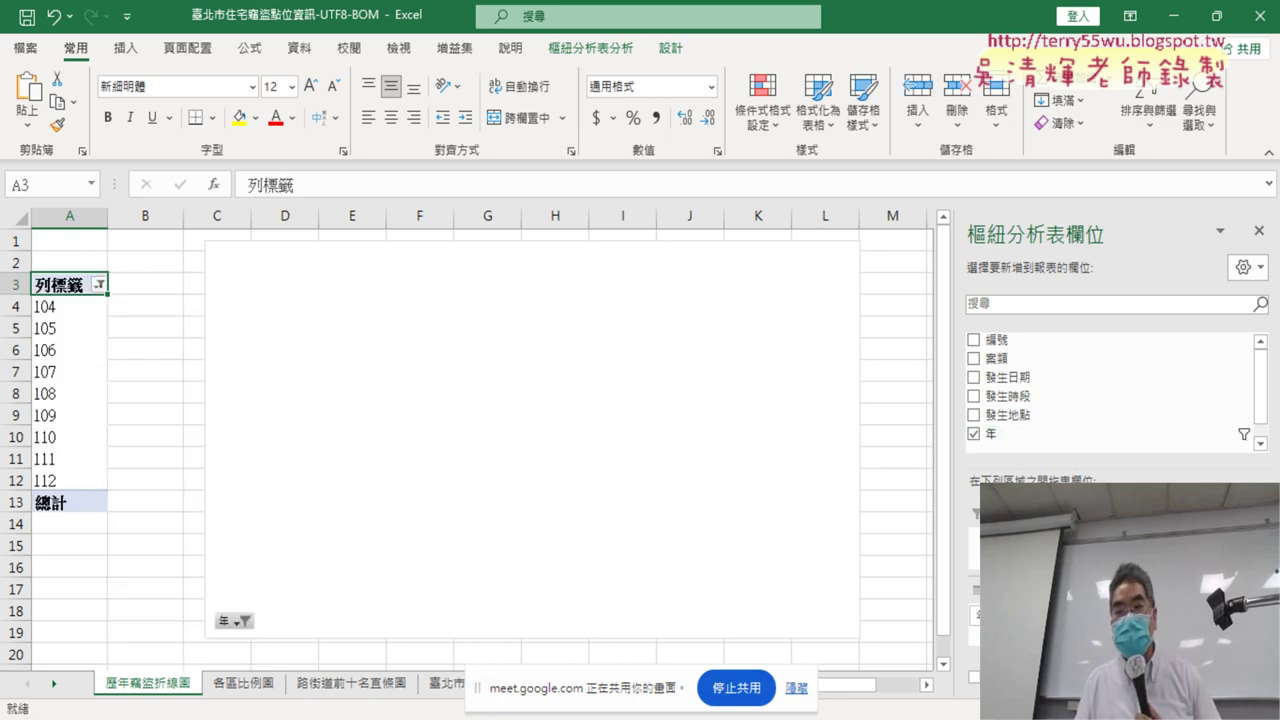
pyautogui.moveTo(990, 434); pyautogui.dragTo(1100, 600)
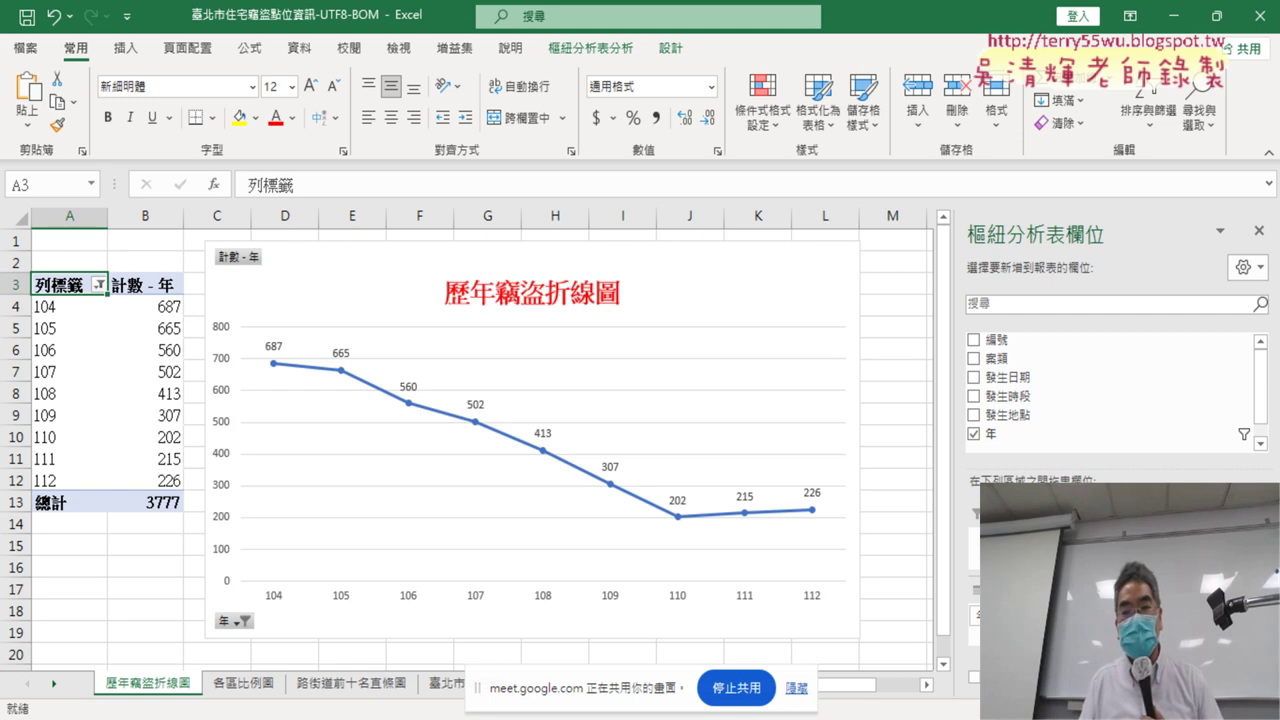
pyautogui.hotkey('ctrl', 'z')
pyautogui.hotkey('ctrl', 'z')
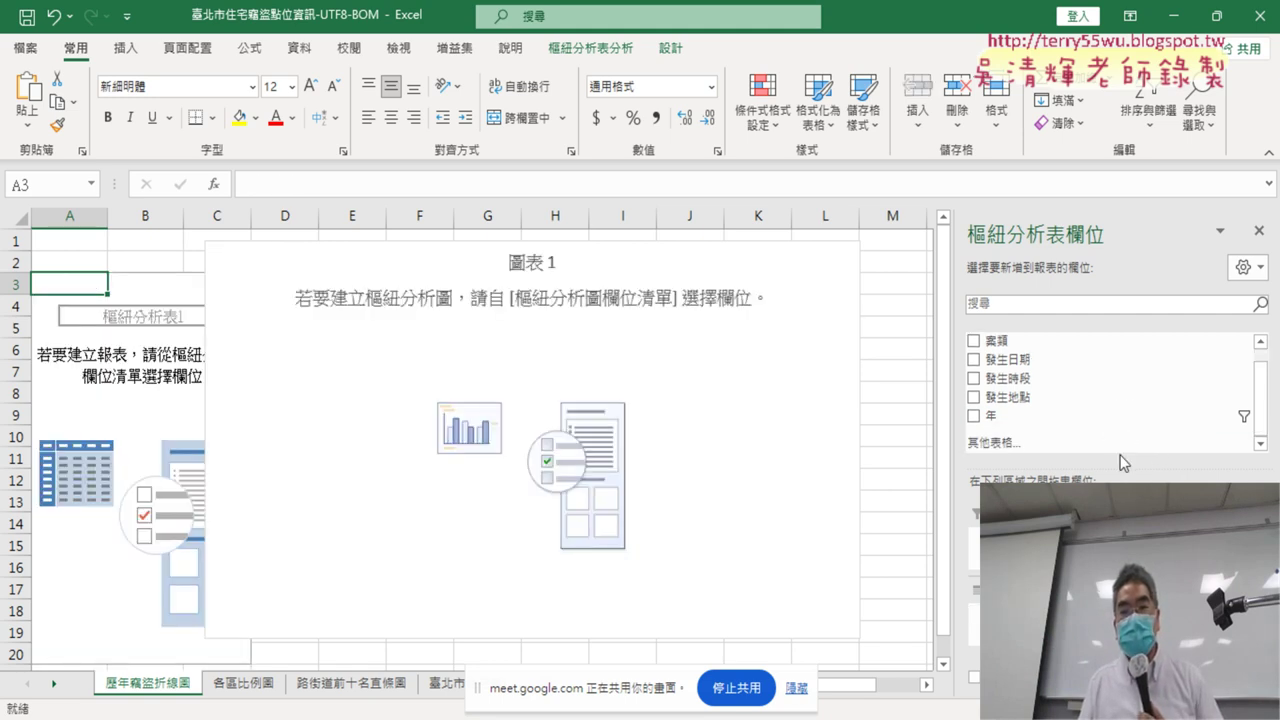
# Rebuild the pivot with 年 as row labels and a count of 年 in Values.
pyautogui.click(1014, 418)
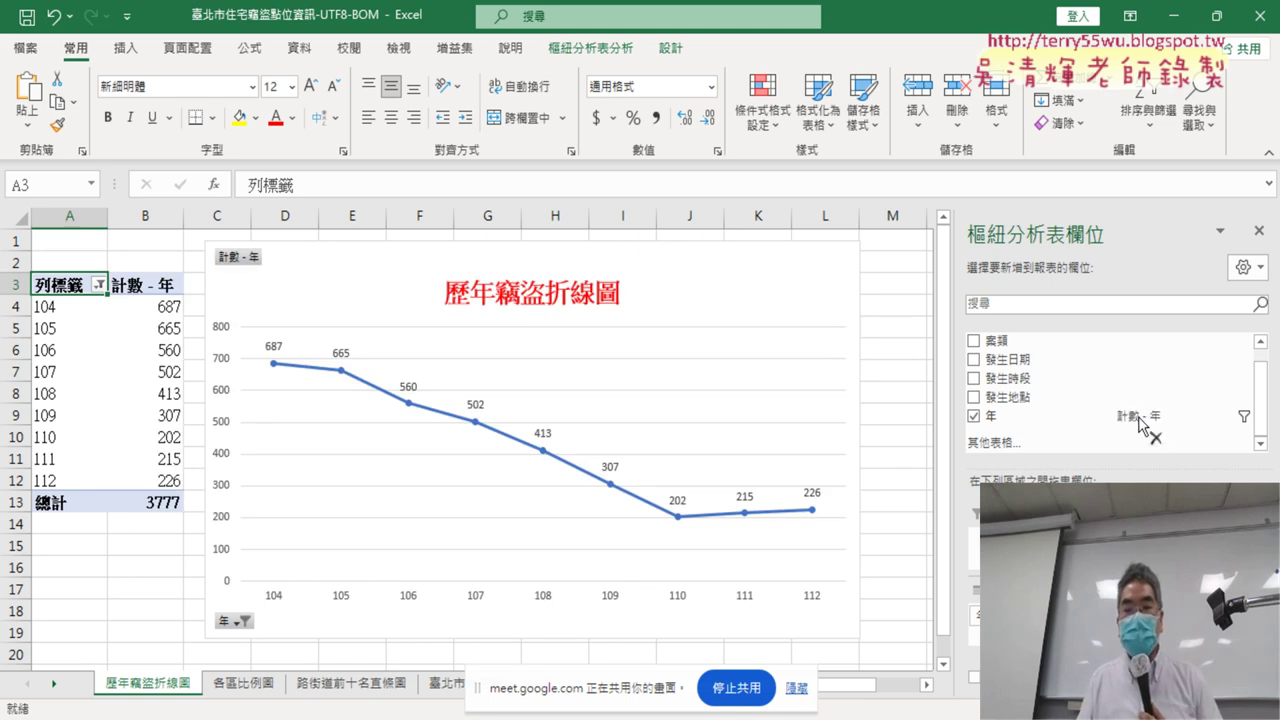
pyautogui.moveTo(1110, 640); pyautogui.dragTo(1135, 425)
pyautogui.moveTo(975, 615); pyautogui.dragTo(1112, 380)
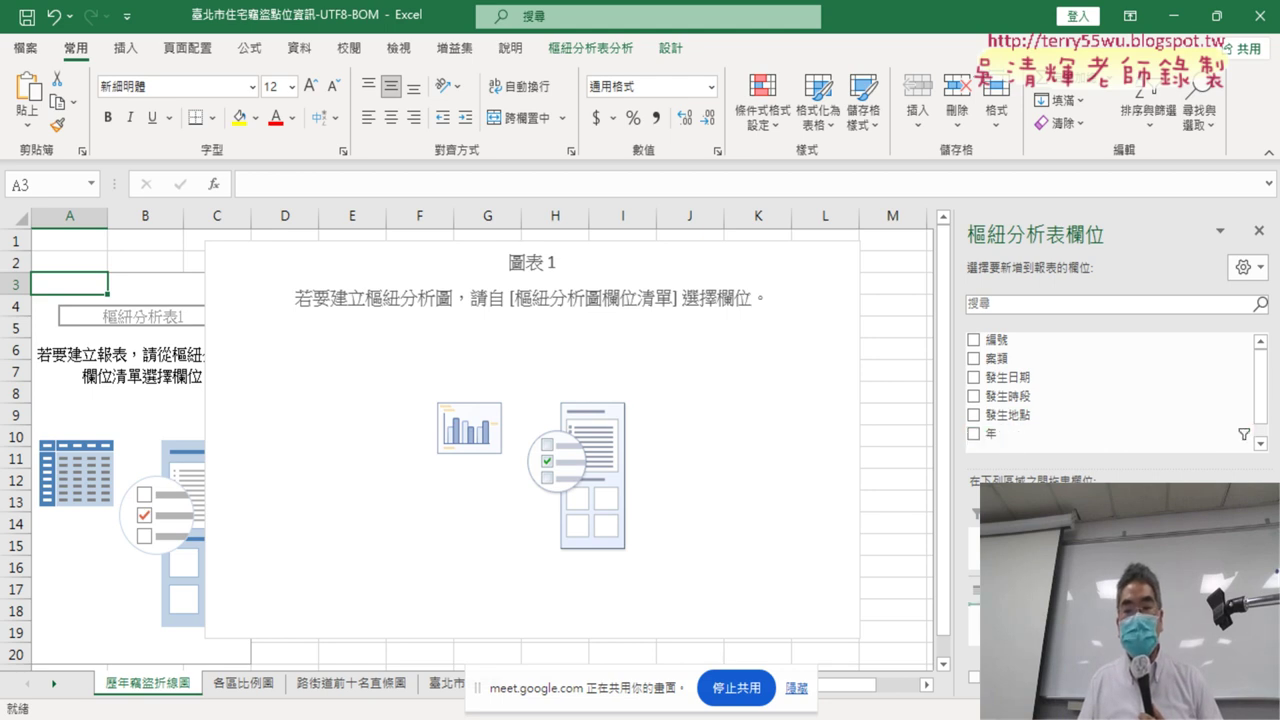
pyautogui.click(973, 434)
pyautogui.moveTo(1000, 434)
pyautogui.mouseDown()
pyautogui.moveTo(1076, 474)
pyautogui.moveTo(1125, 400)
pyautogui.moveTo(1038, 440)
pyautogui.moveTo(1030, 620)
pyautogui.mouseUp()
pyautogui.click(1012, 416)
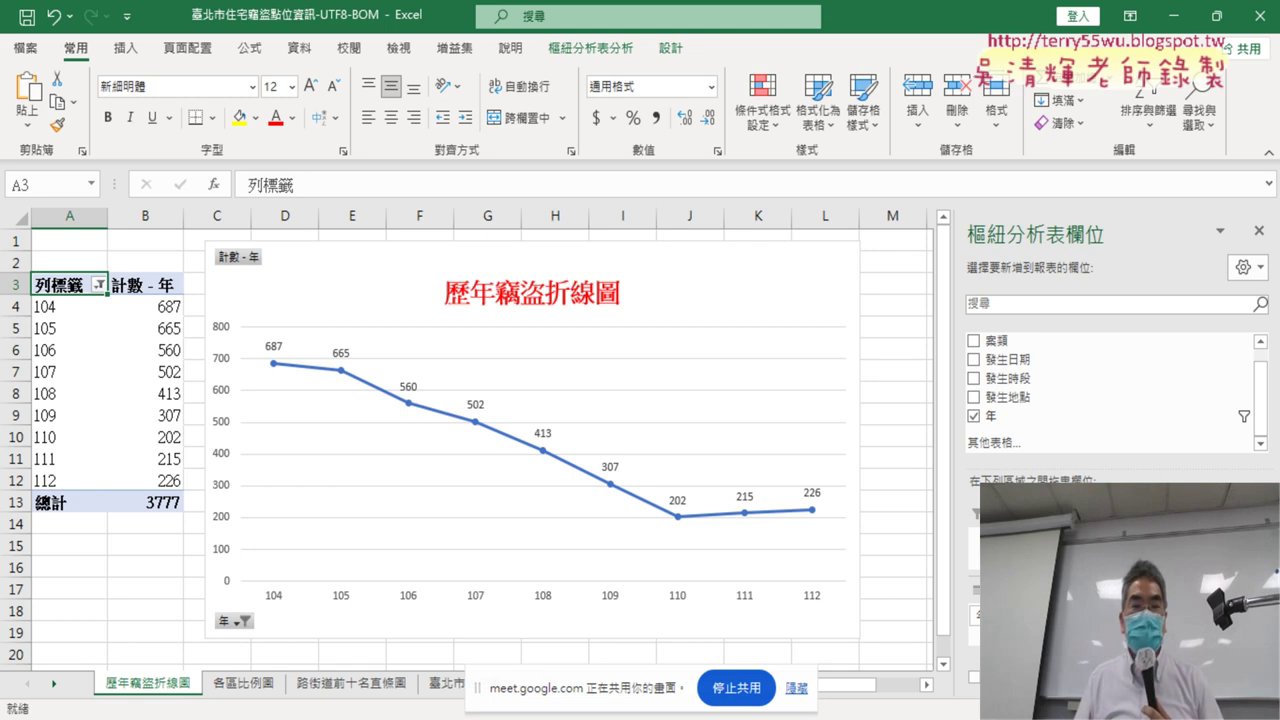
pyautogui.click(797, 688)
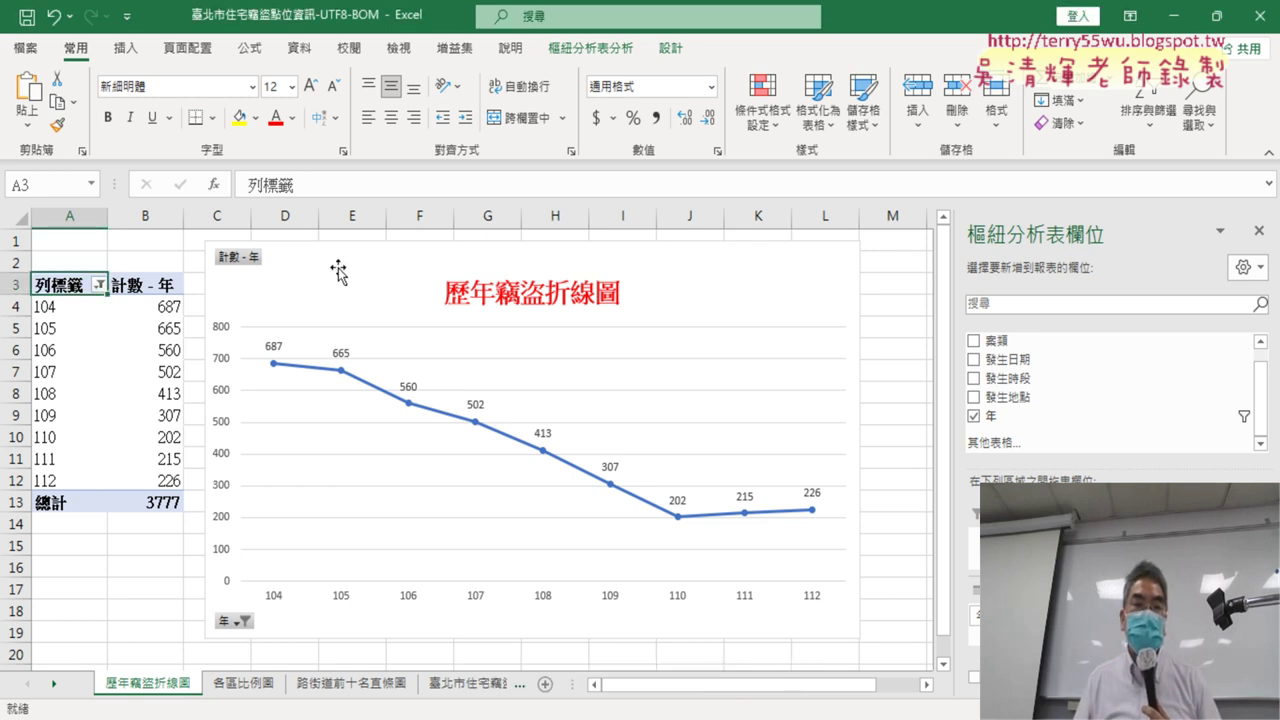
pyautogui.click(107, 369)
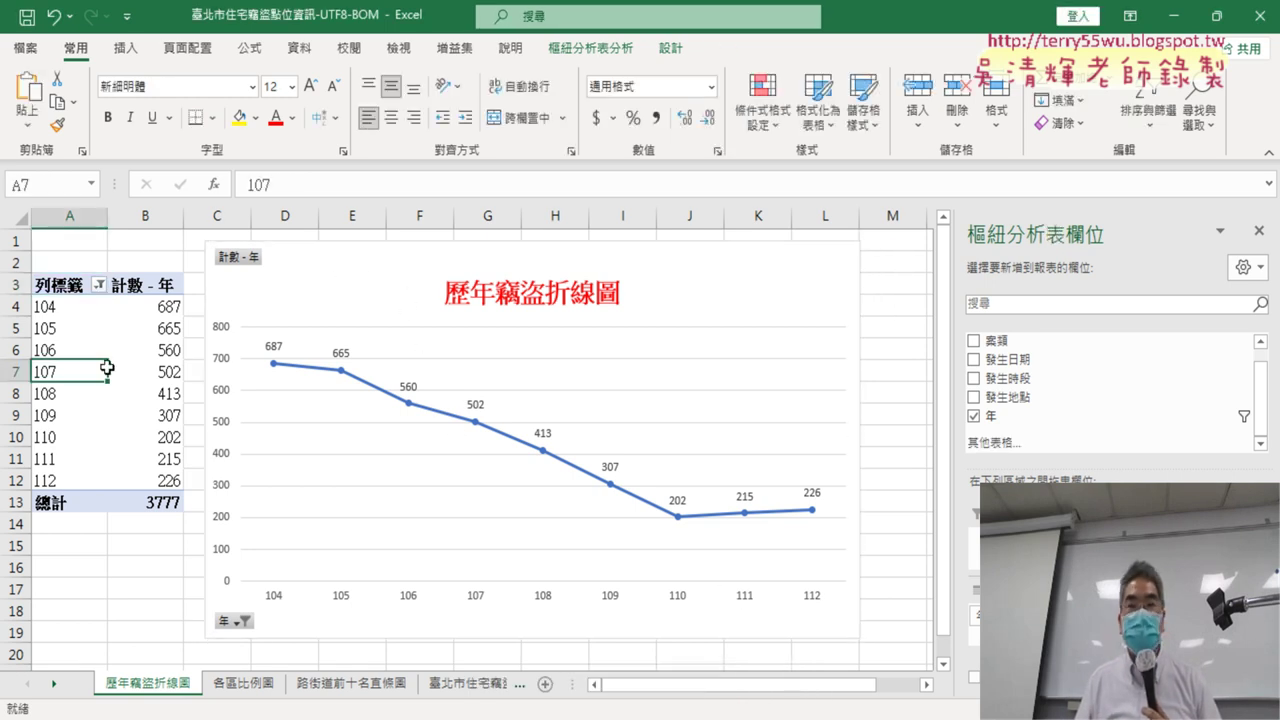
pyautogui.click(590, 47)
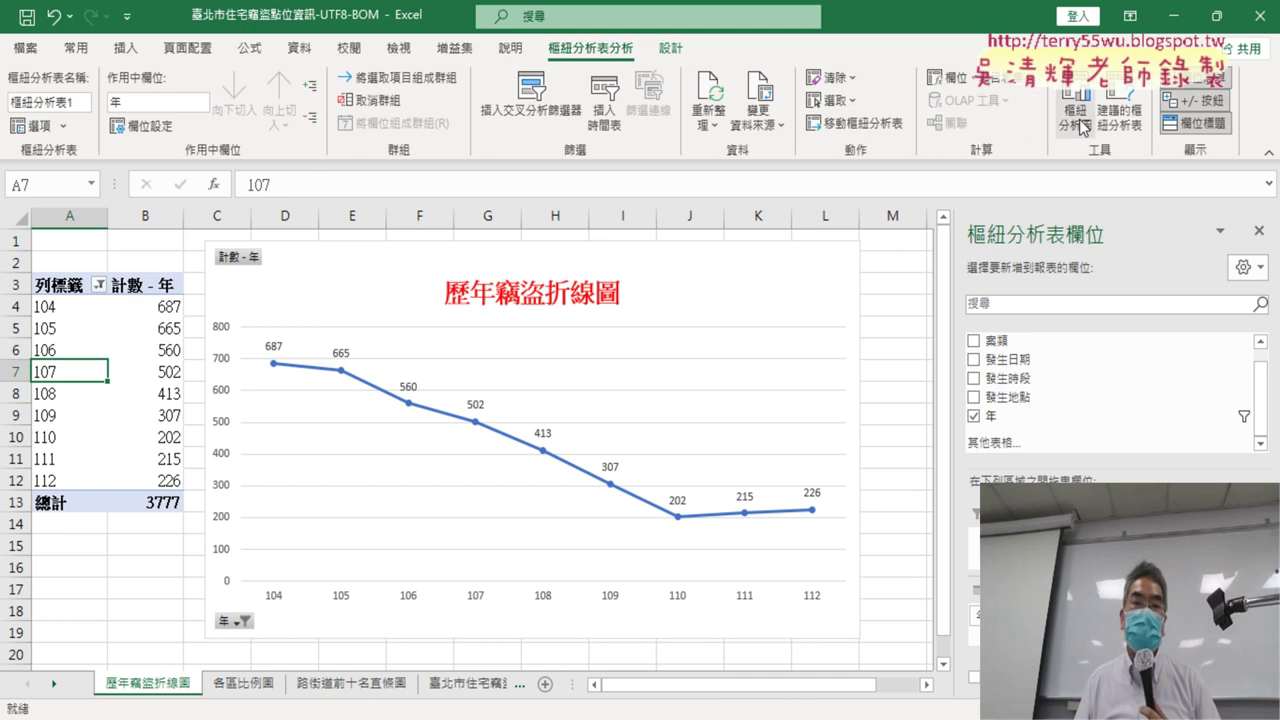
pyautogui.click(624, 308)
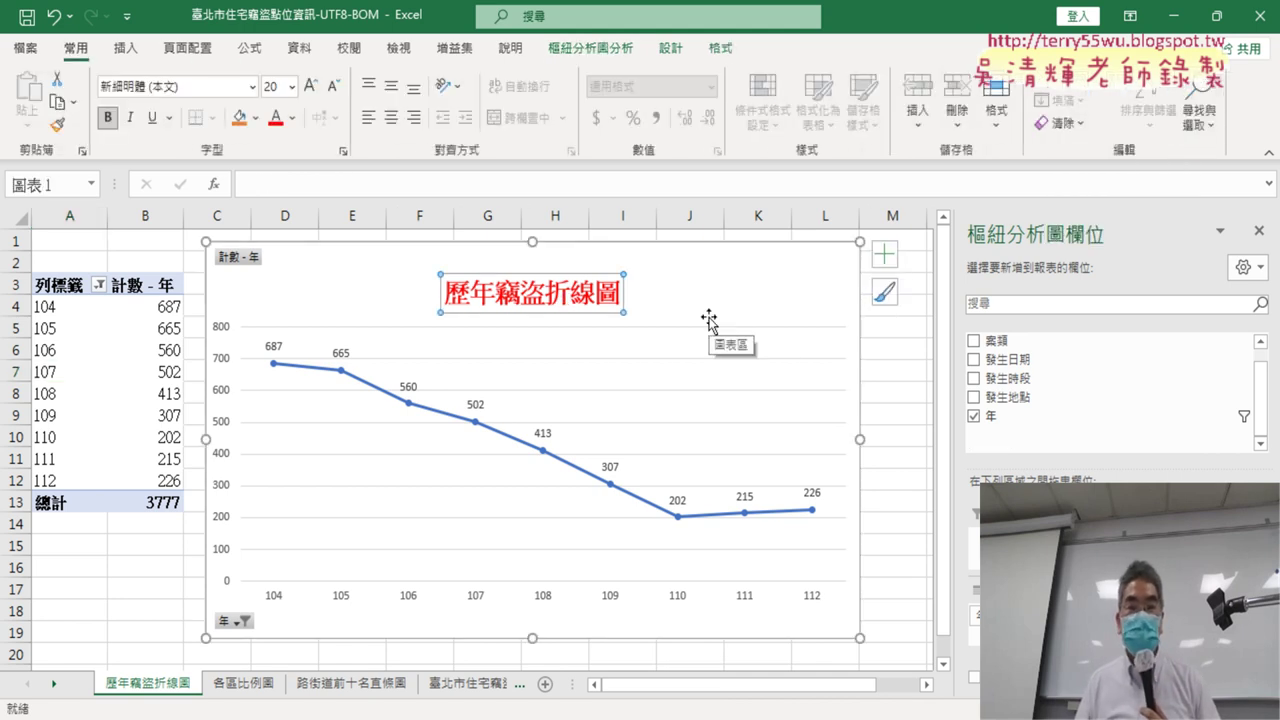
# Turn the yearly line chart's Legend on and back off from Chart Elements.
pyautogui.click(885, 258)
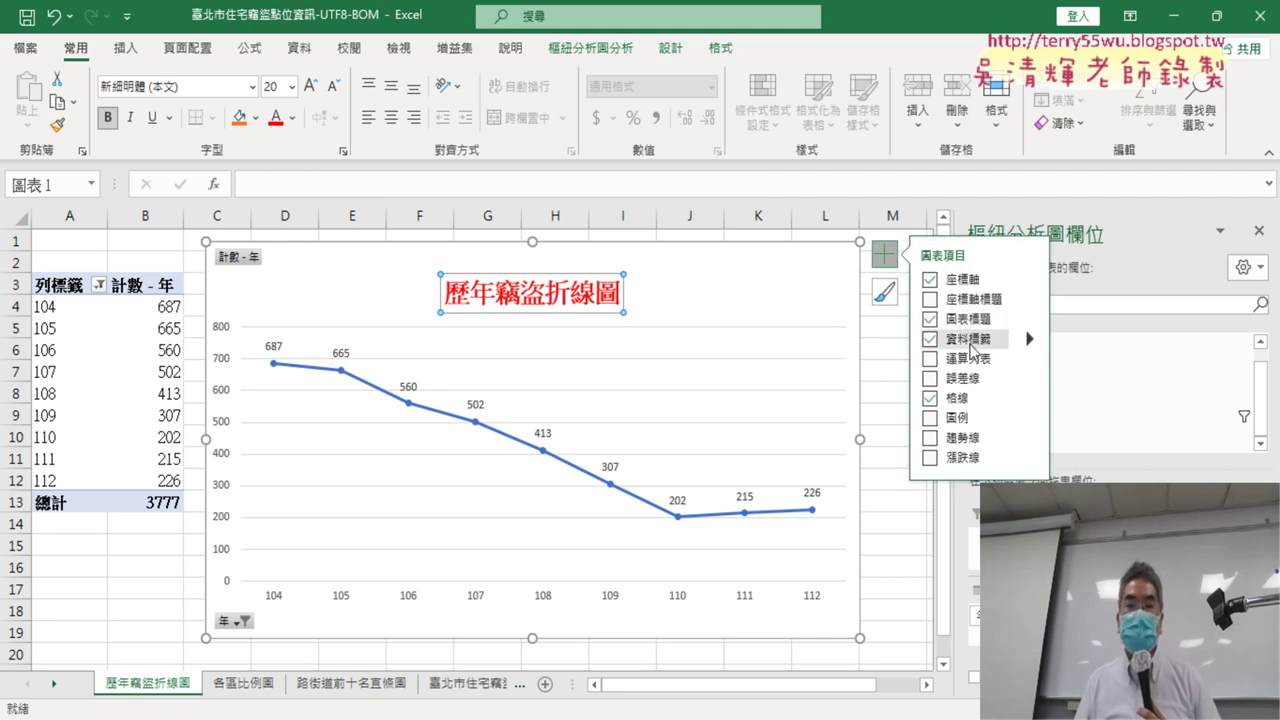
pyautogui.click(952, 418)
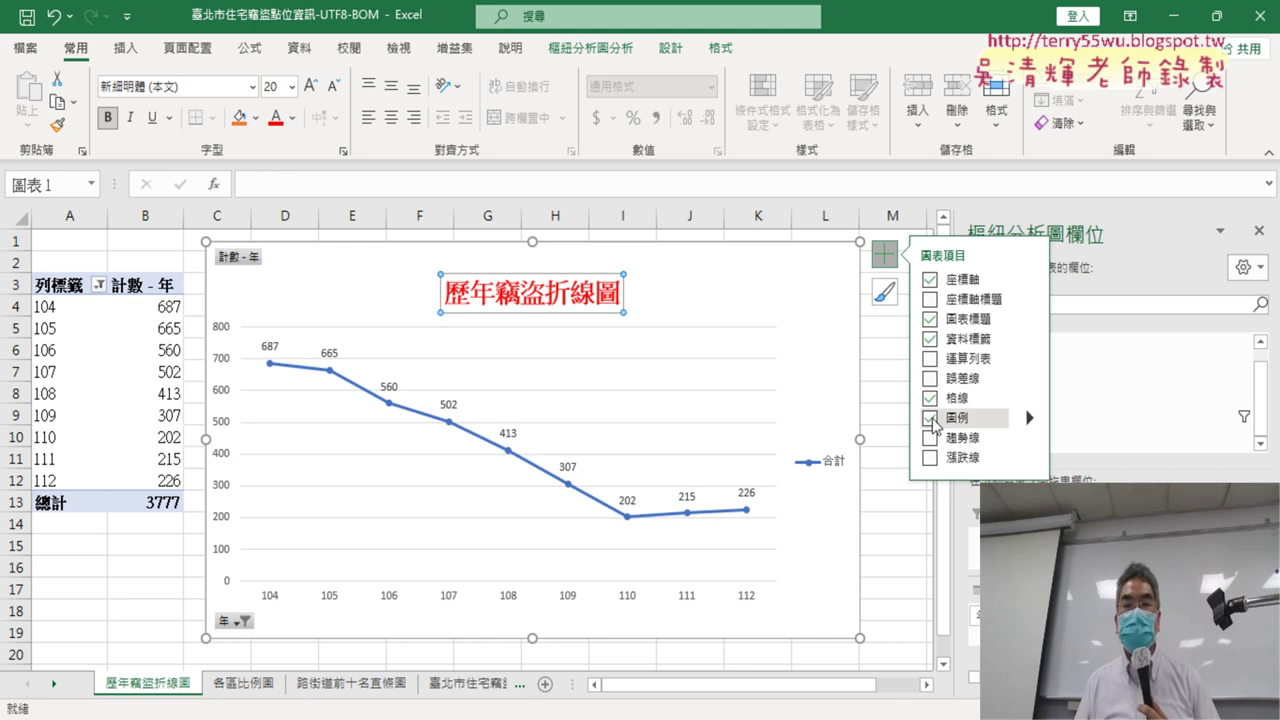
pyautogui.click(931, 419)
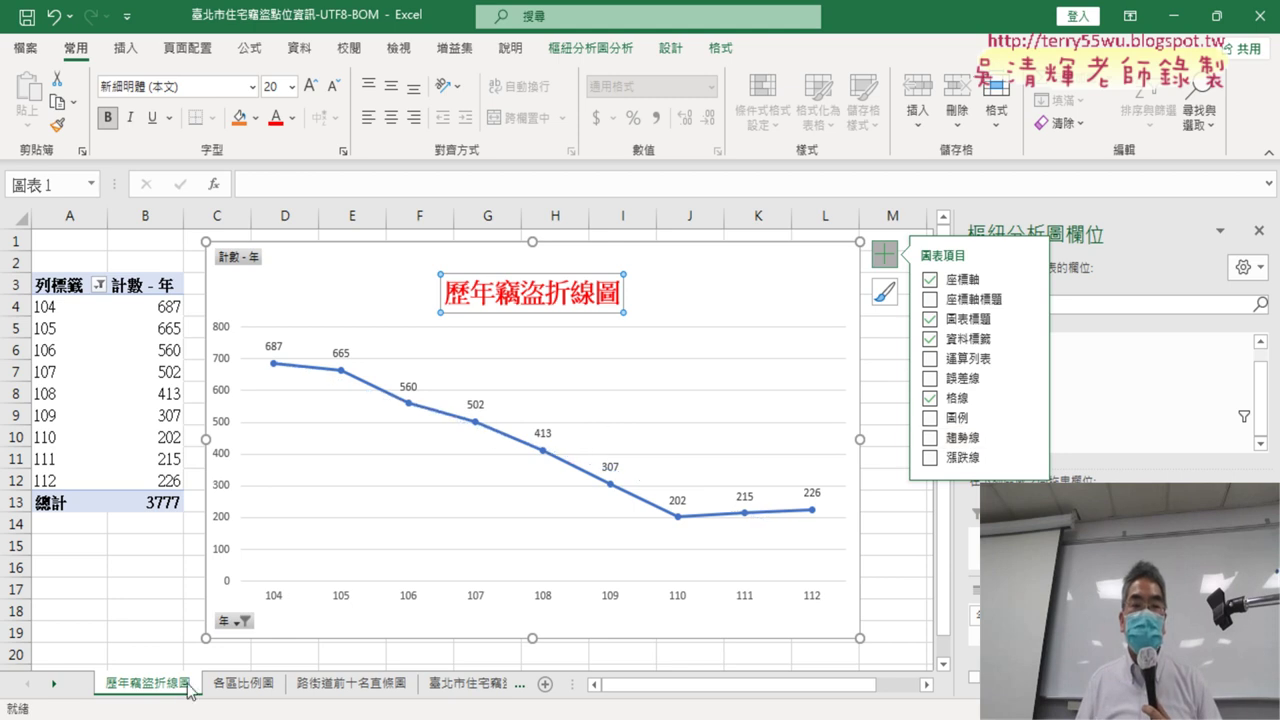
# Browse the sheet tabs, settle on the UTF8-BOM data sheet, and inspect G2's =MID(E2,4,3) against address column E.
pyautogui.click(455, 684)
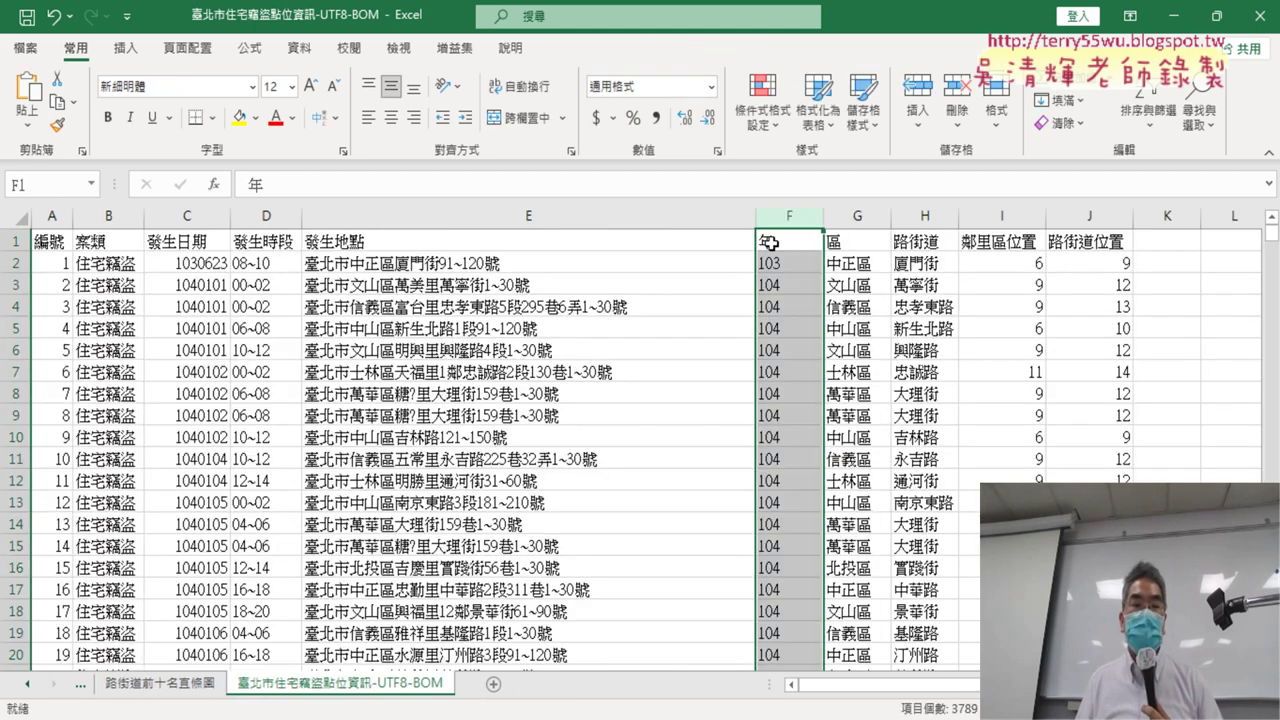
pyautogui.click(170, 686)
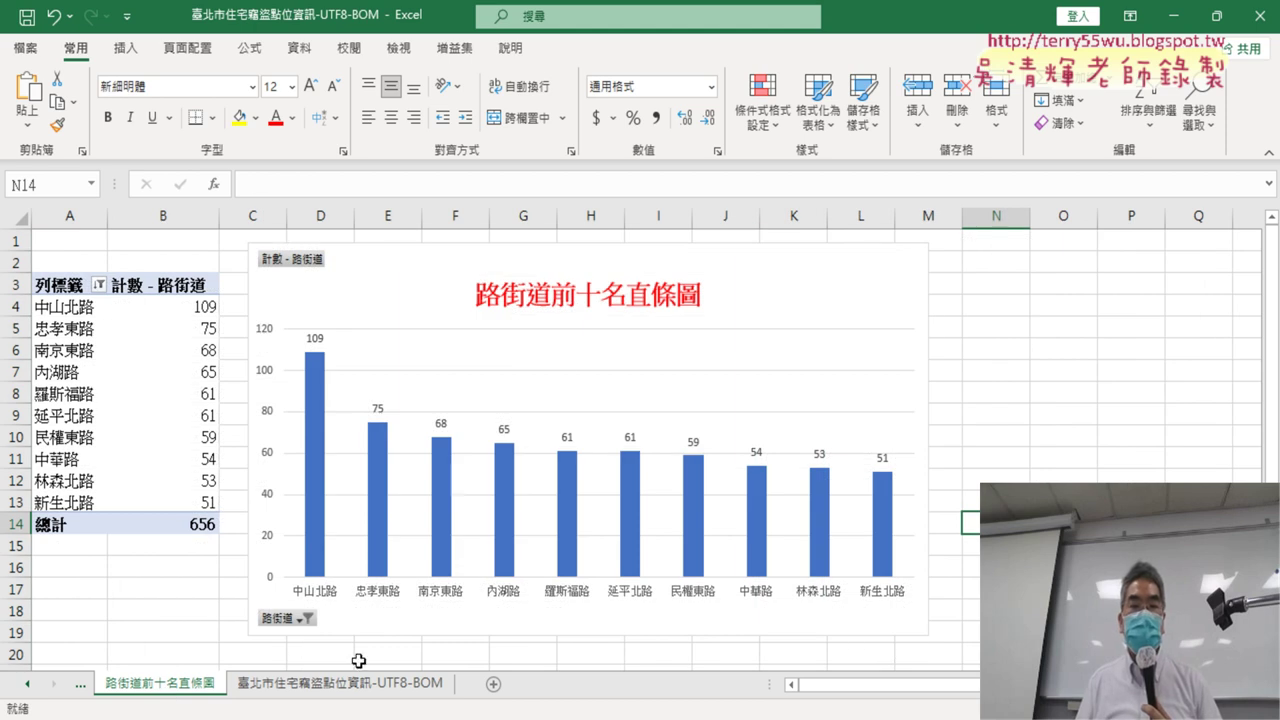
pyautogui.click(32, 686)
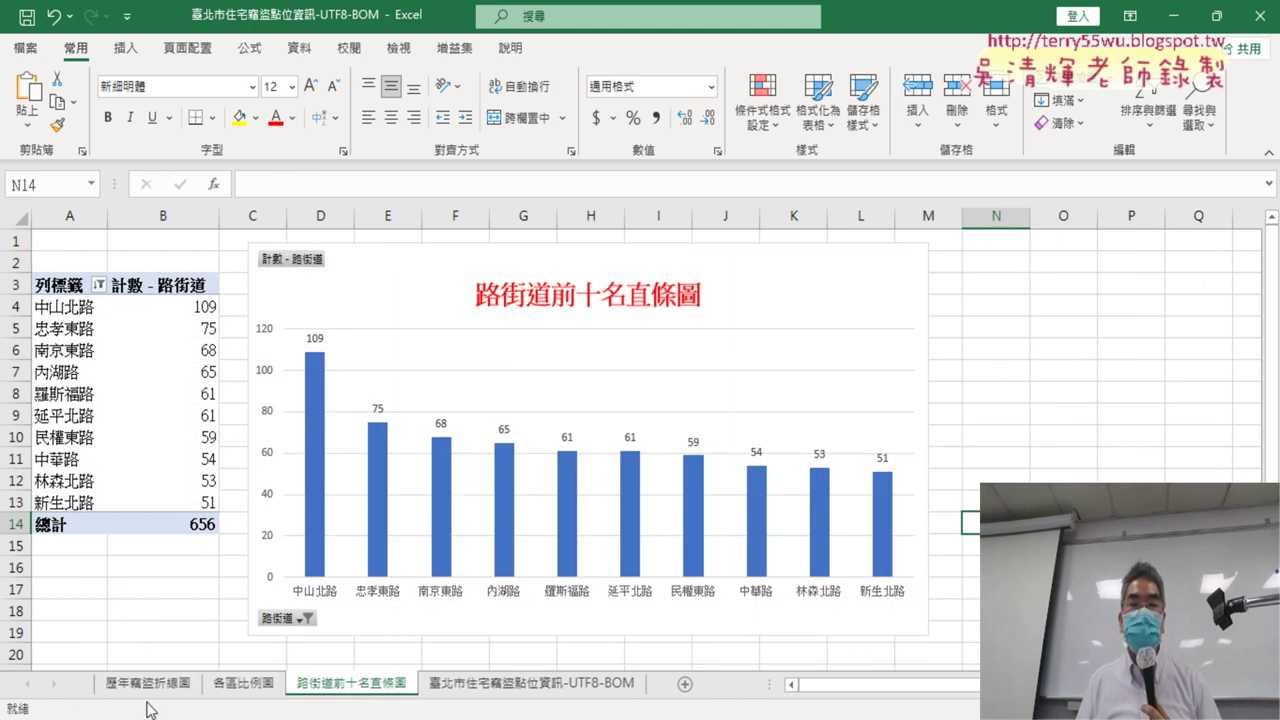
pyautogui.click(246, 688)
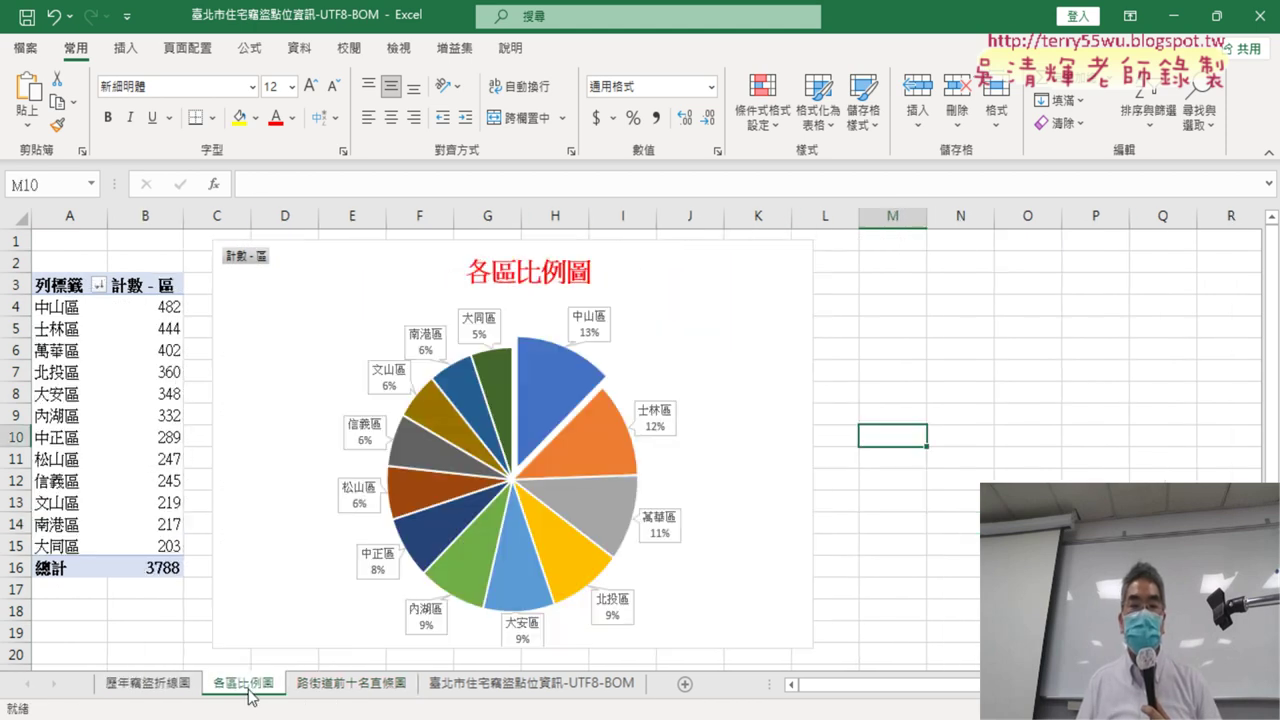
pyautogui.click(521, 685)
pyautogui.click(857, 216)
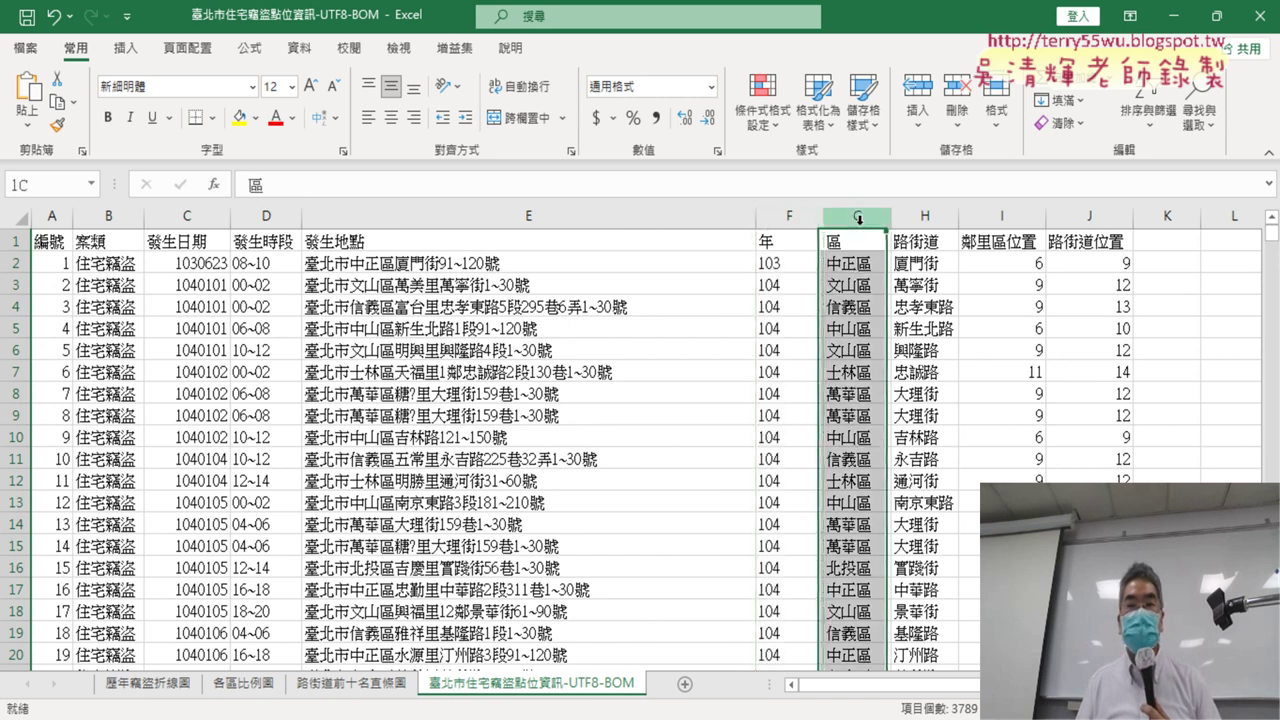
pyautogui.click(858, 272)
pyautogui.click(398, 212)
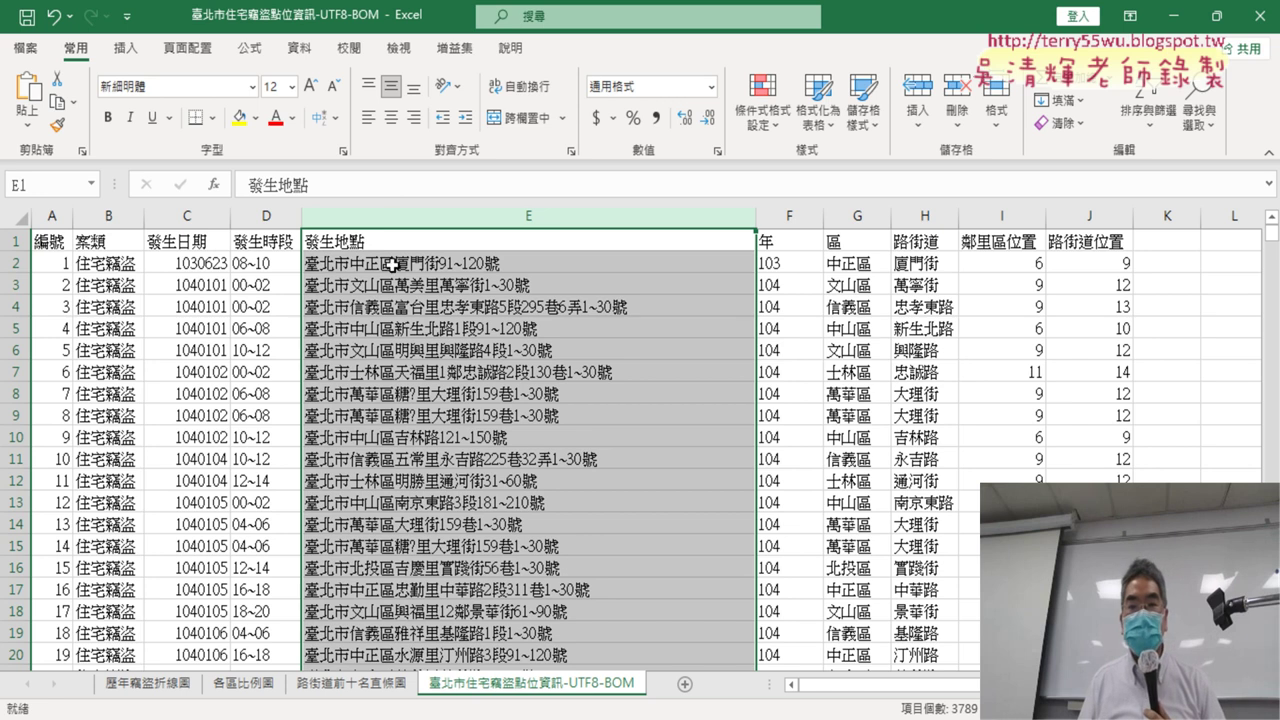
pyautogui.click(862, 264)
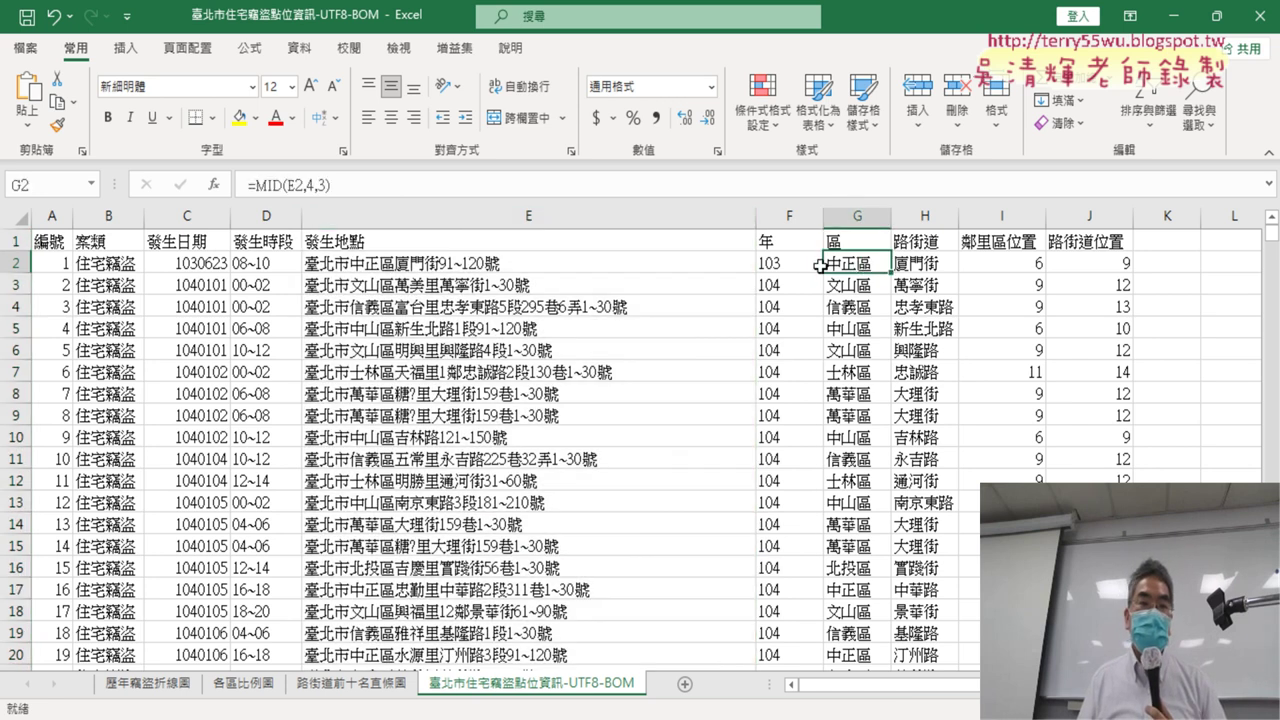
pyautogui.click(213, 184)
pyautogui.moveTo(553, 210); pyautogui.dragTo(658, 217)
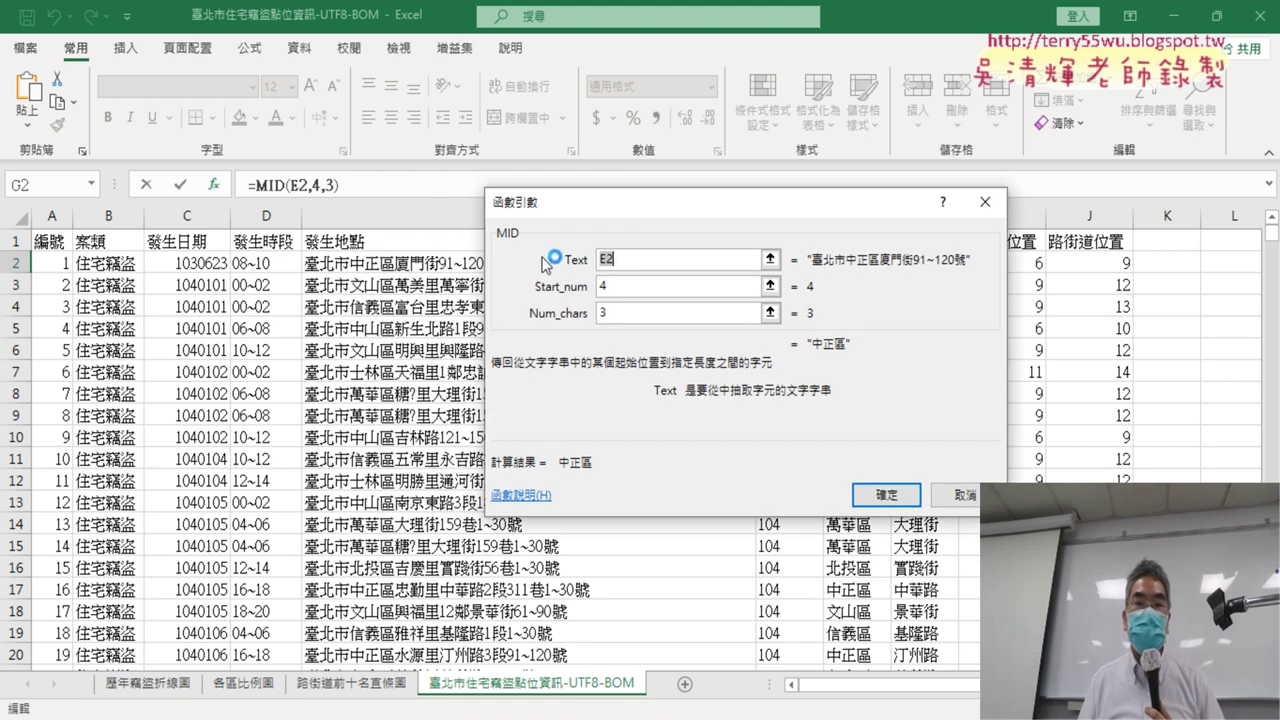
pyautogui.click(633, 287)
pyautogui.click(634, 312)
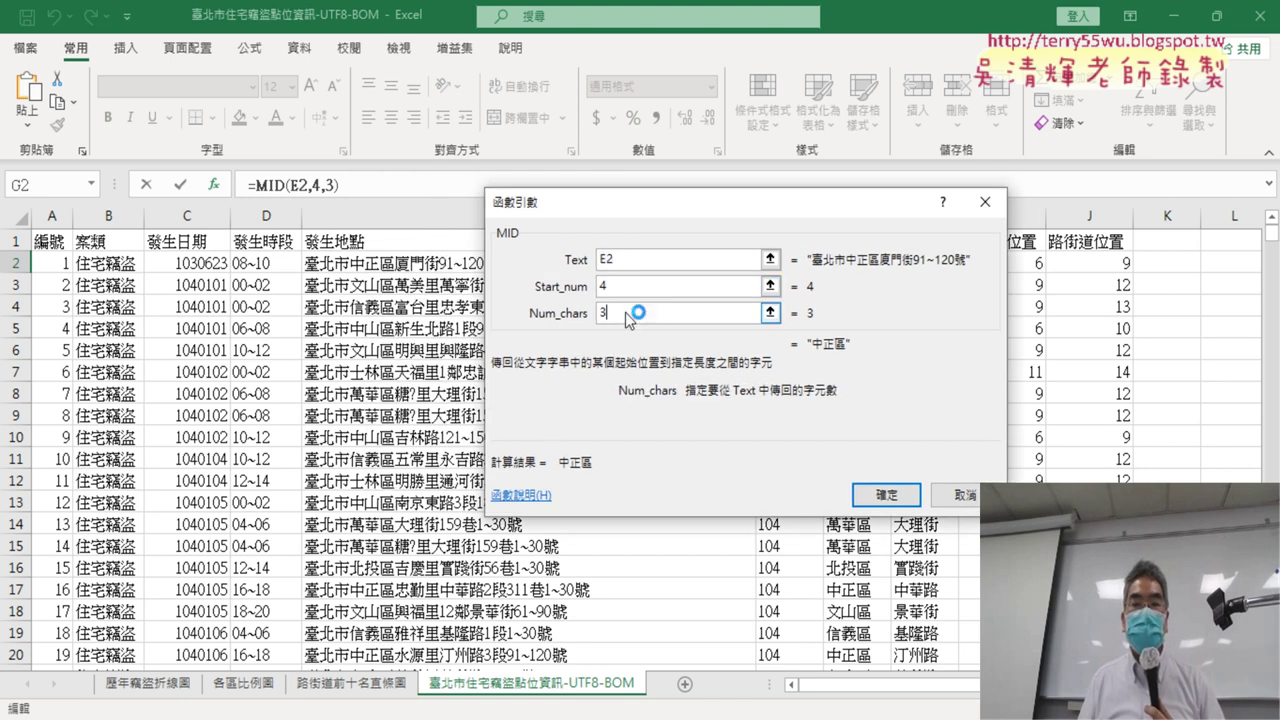
pyautogui.click(887, 494)
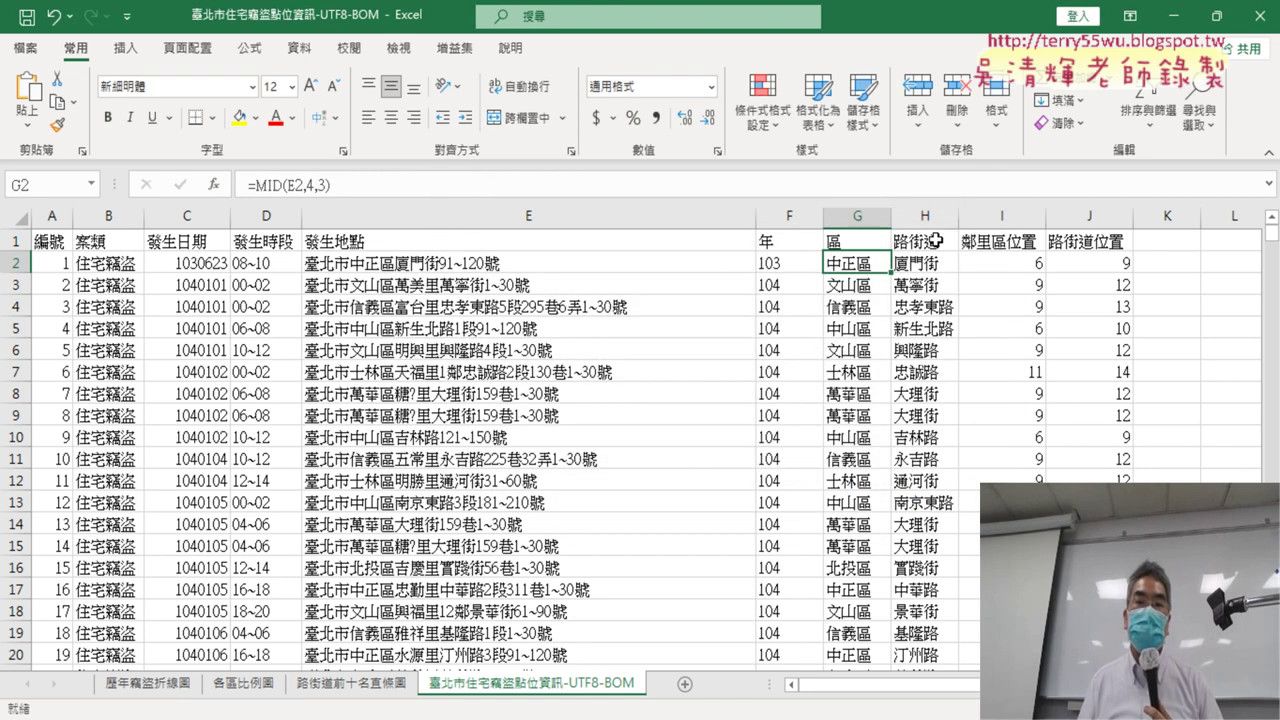
pyautogui.click(857, 216)
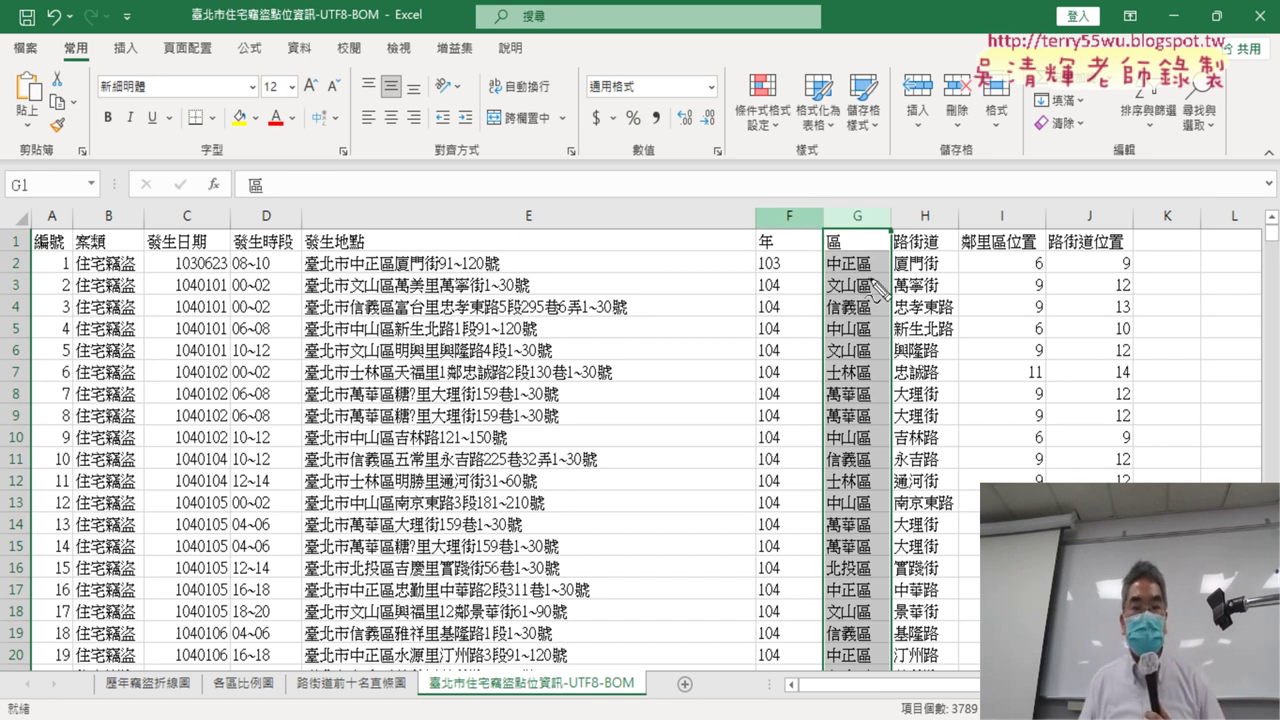
pyautogui.moveTo(822, 298); pyautogui.dragTo(890, 238)
pyautogui.moveTo(238, 692); pyautogui.dragTo(245, 690)
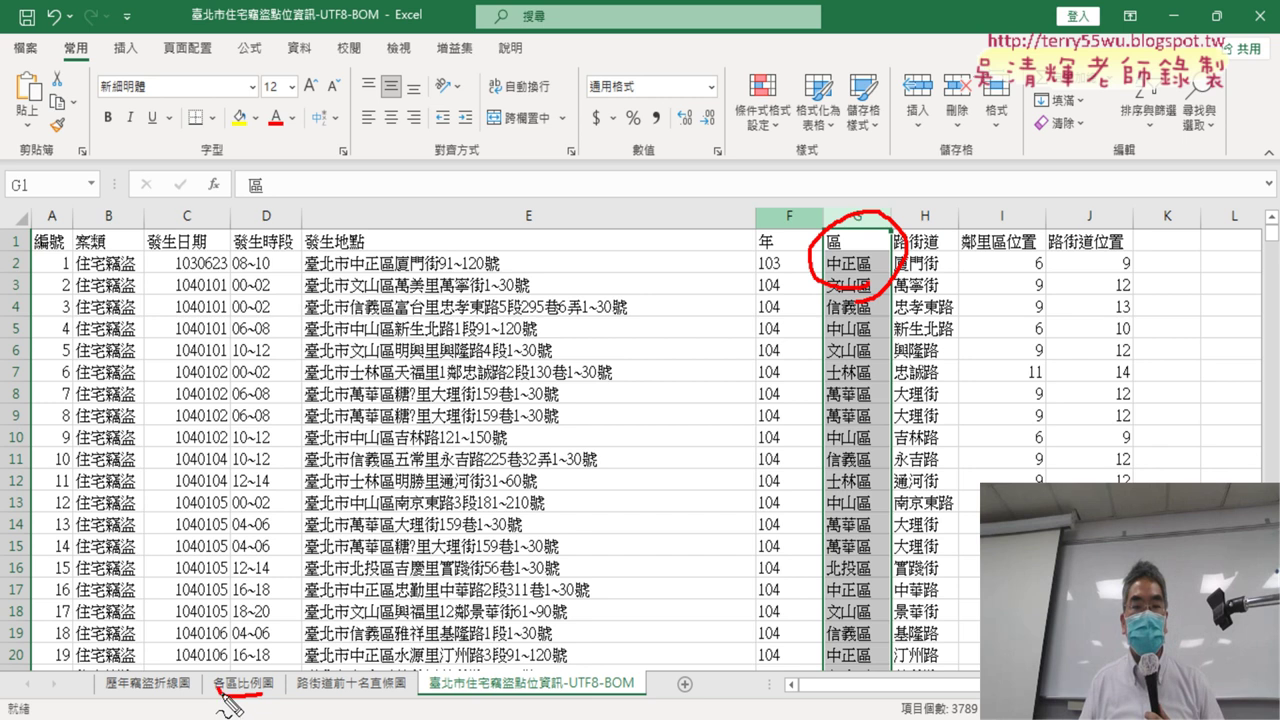
pyautogui.moveTo(818, 244)
pyautogui.mouseDown()
pyautogui.moveTo(345, 548)
pyautogui.moveTo(270, 642)
pyautogui.moveTo(330, 640)
pyautogui.mouseUp()
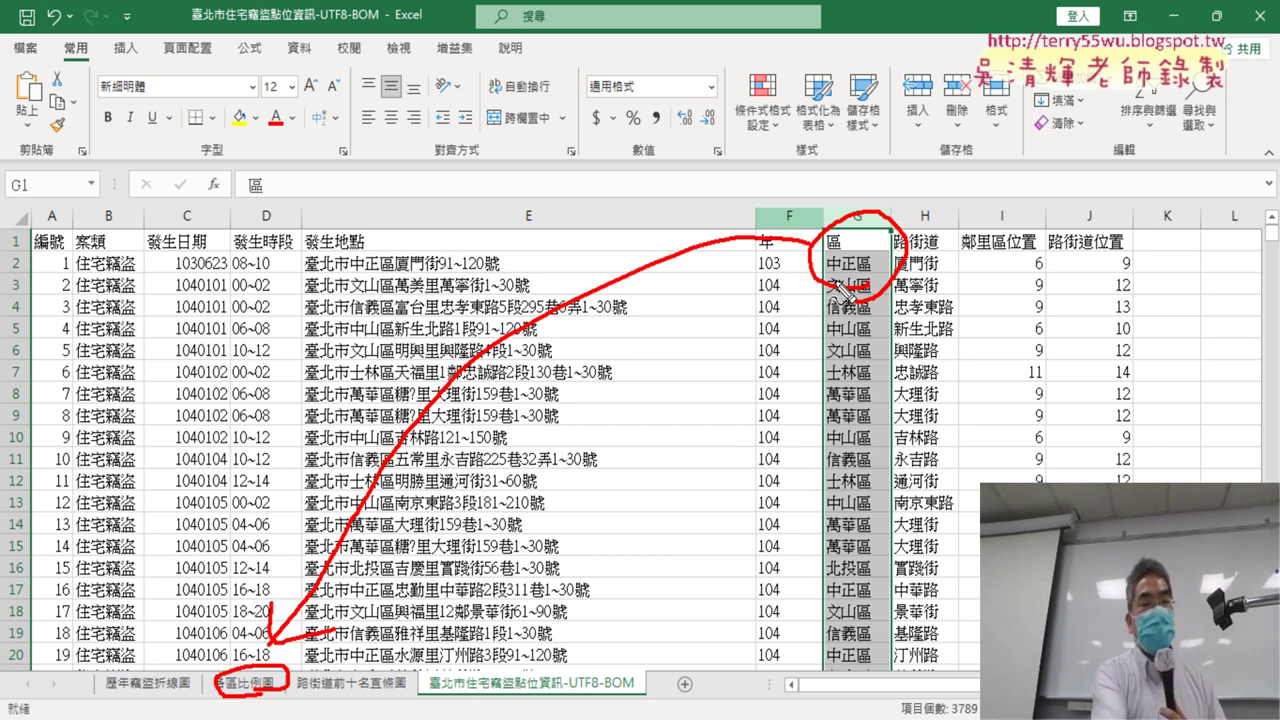
pyautogui.press('Escape')
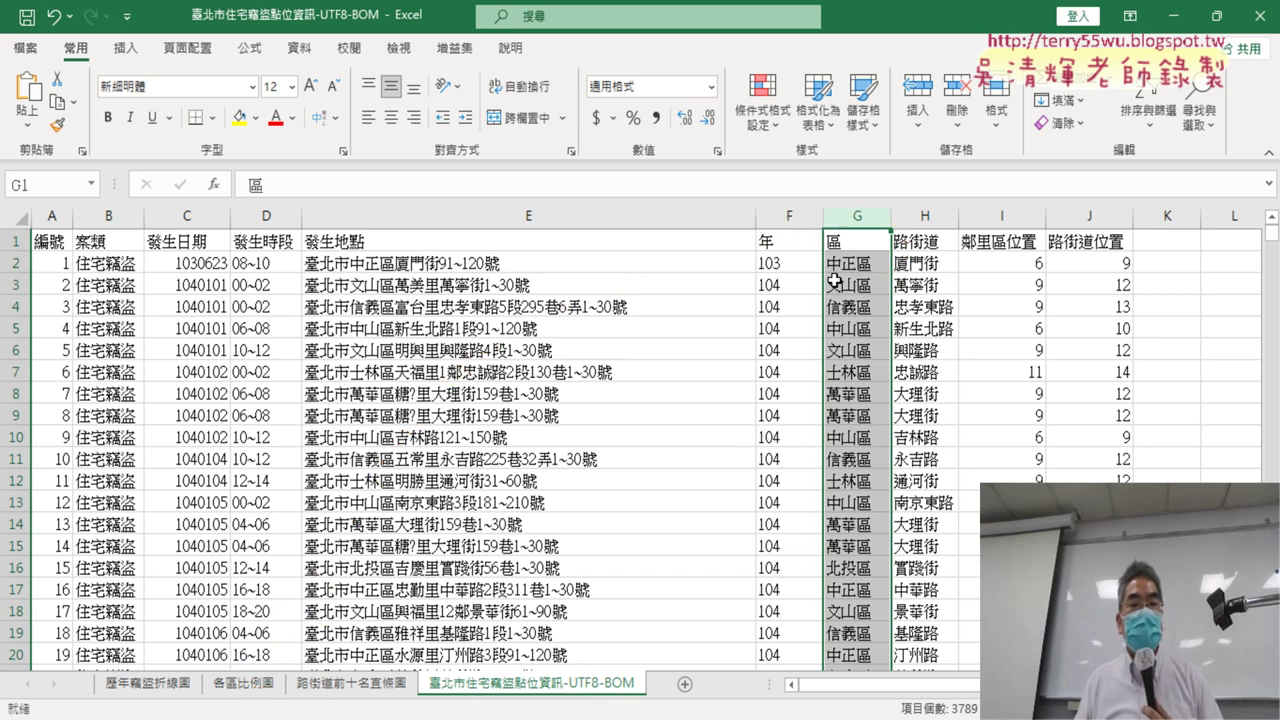
# Open the 各區比例圖 sheet showing the district count pivot and percentage pie chart.
pyautogui.click(242, 684)
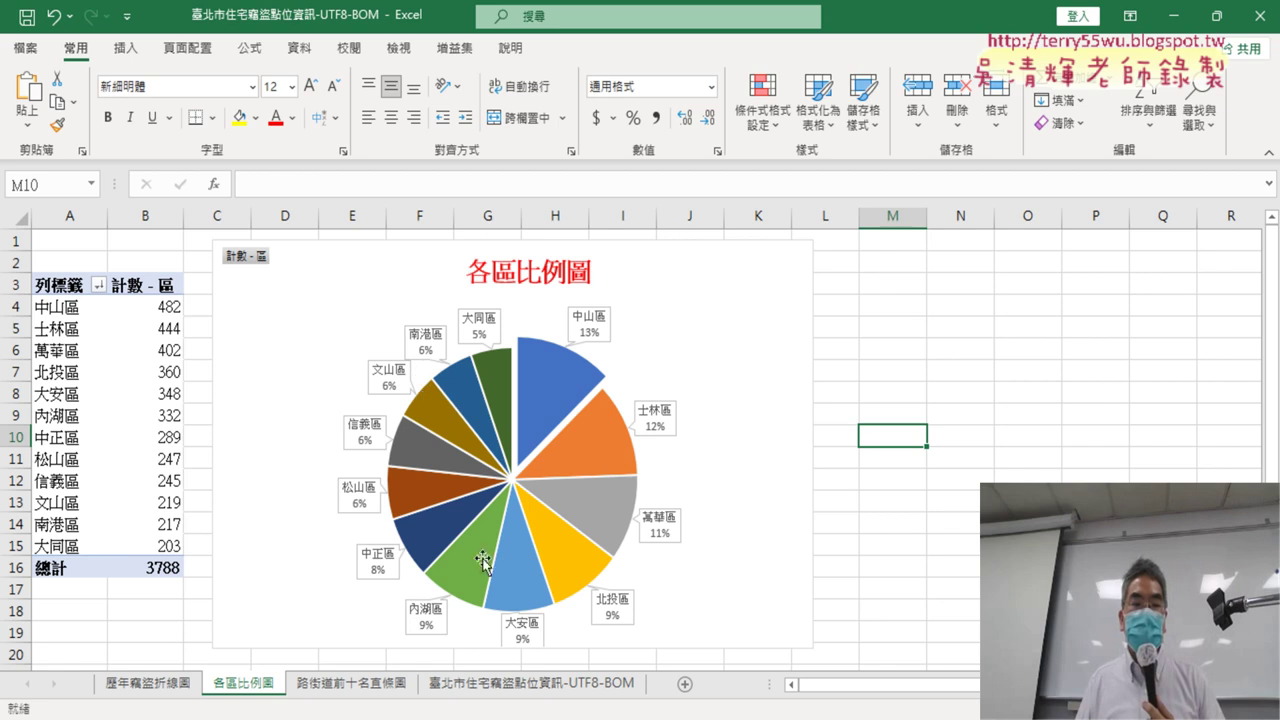
pyautogui.click(150, 683)
pyautogui.click(243, 683)
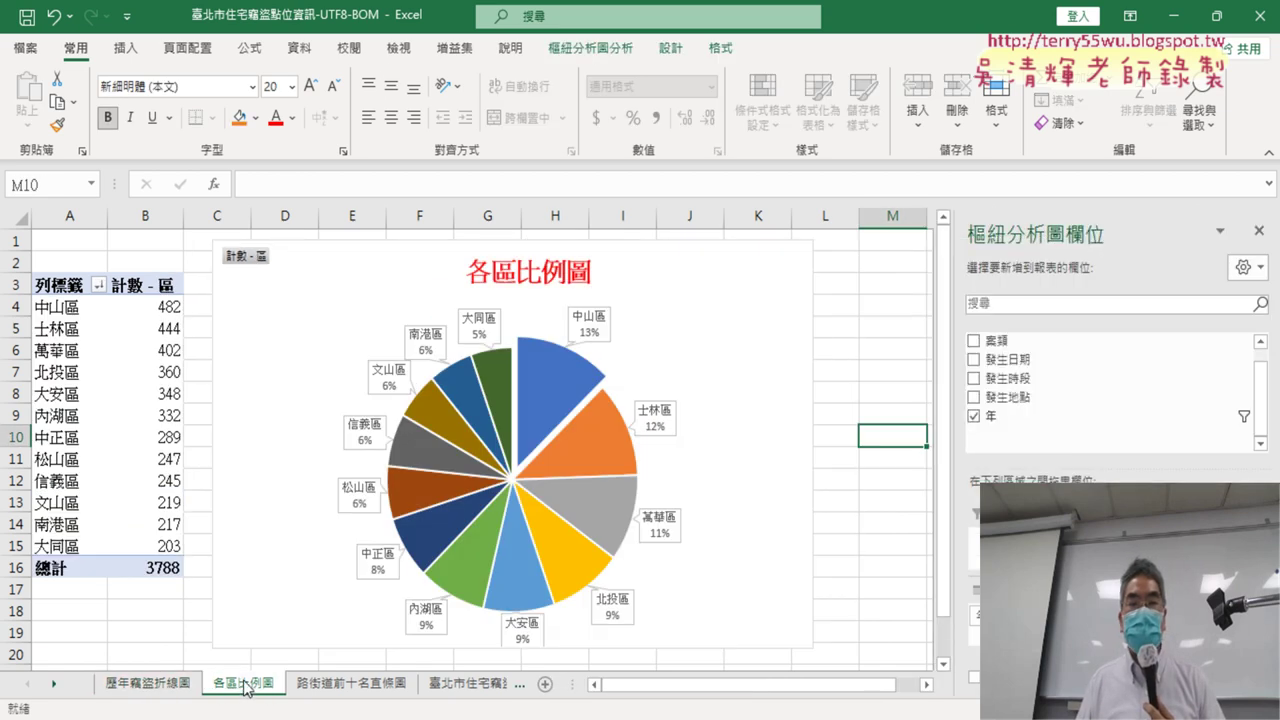
pyautogui.click(530, 683)
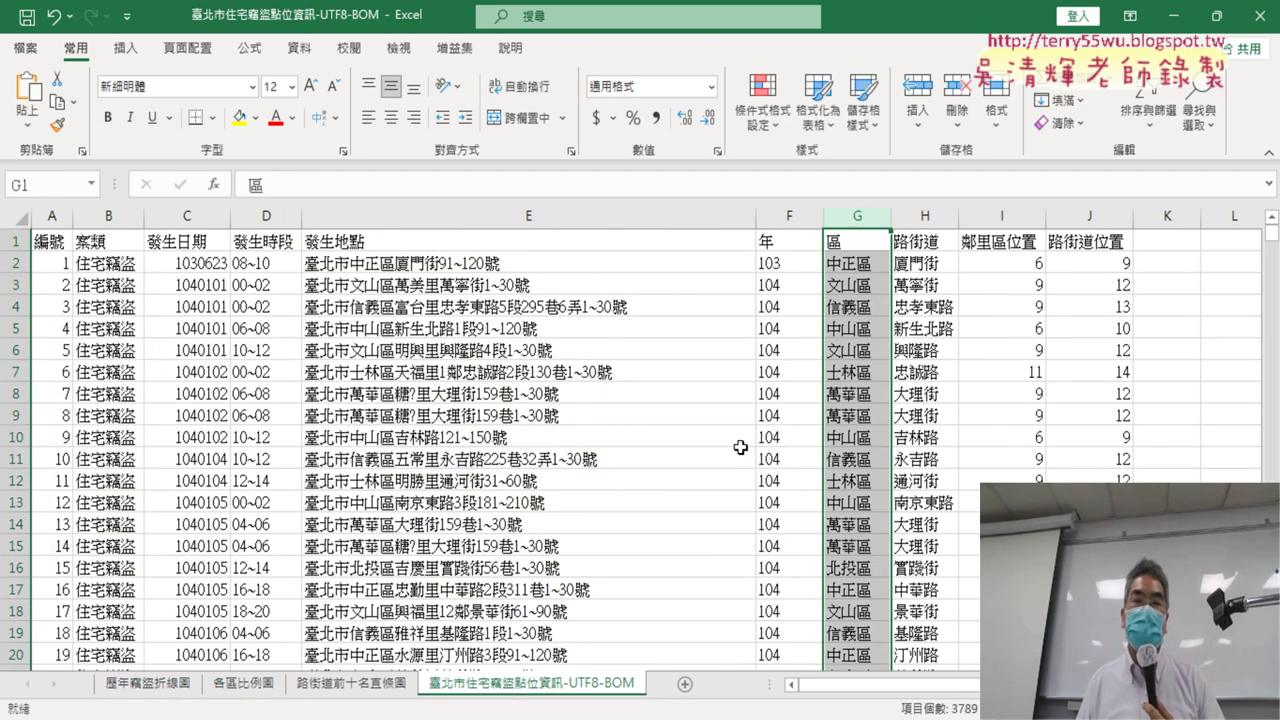
pyautogui.click(777, 215)
pyautogui.click(857, 214)
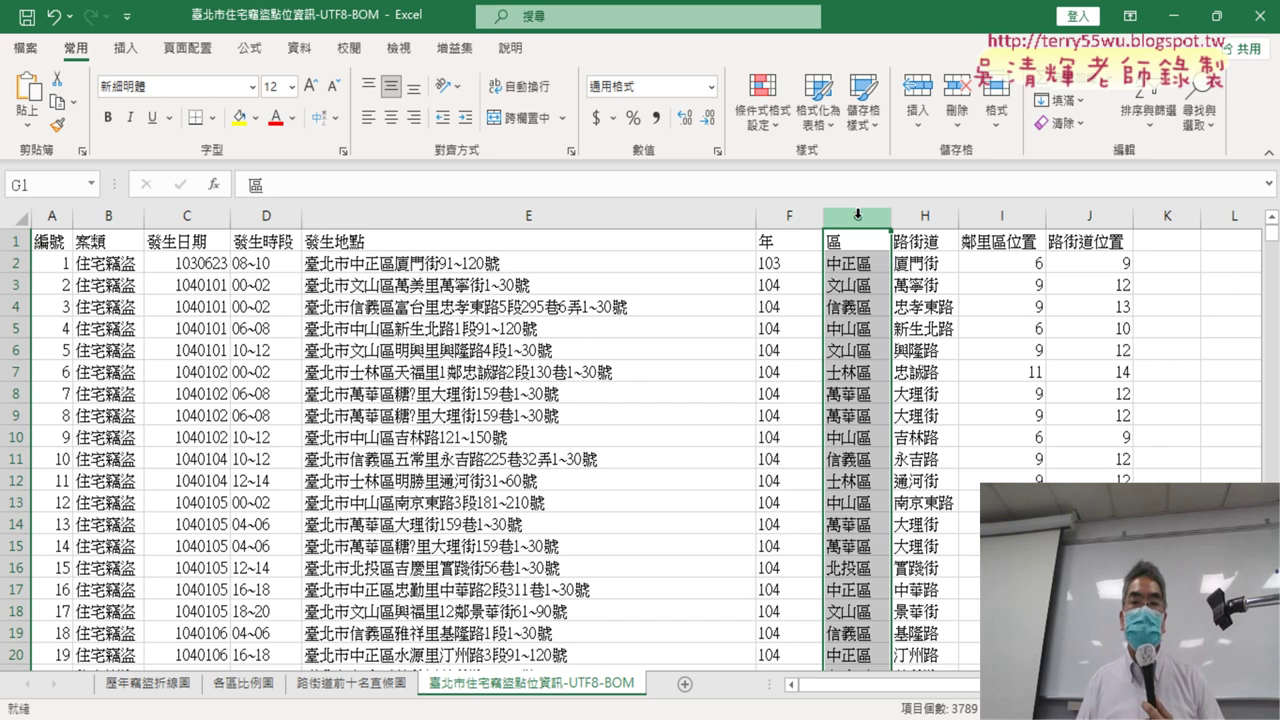
pyautogui.click(925, 216)
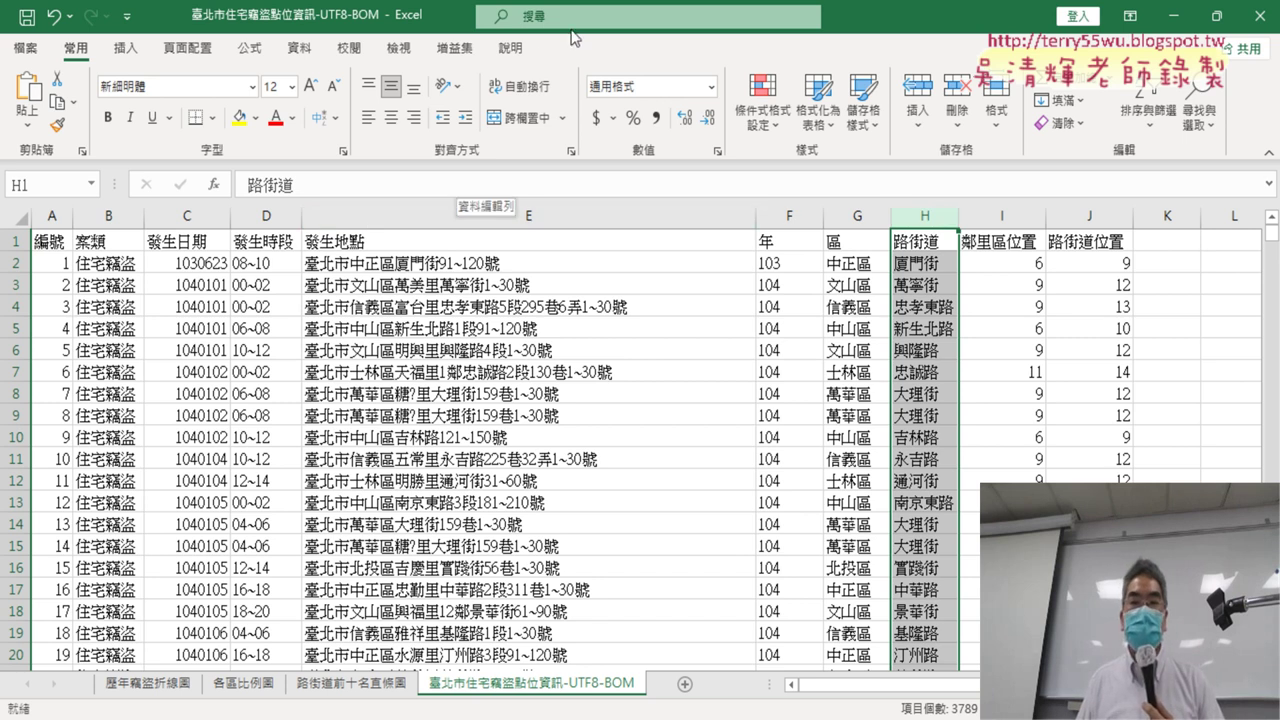
pyautogui.click(930, 263)
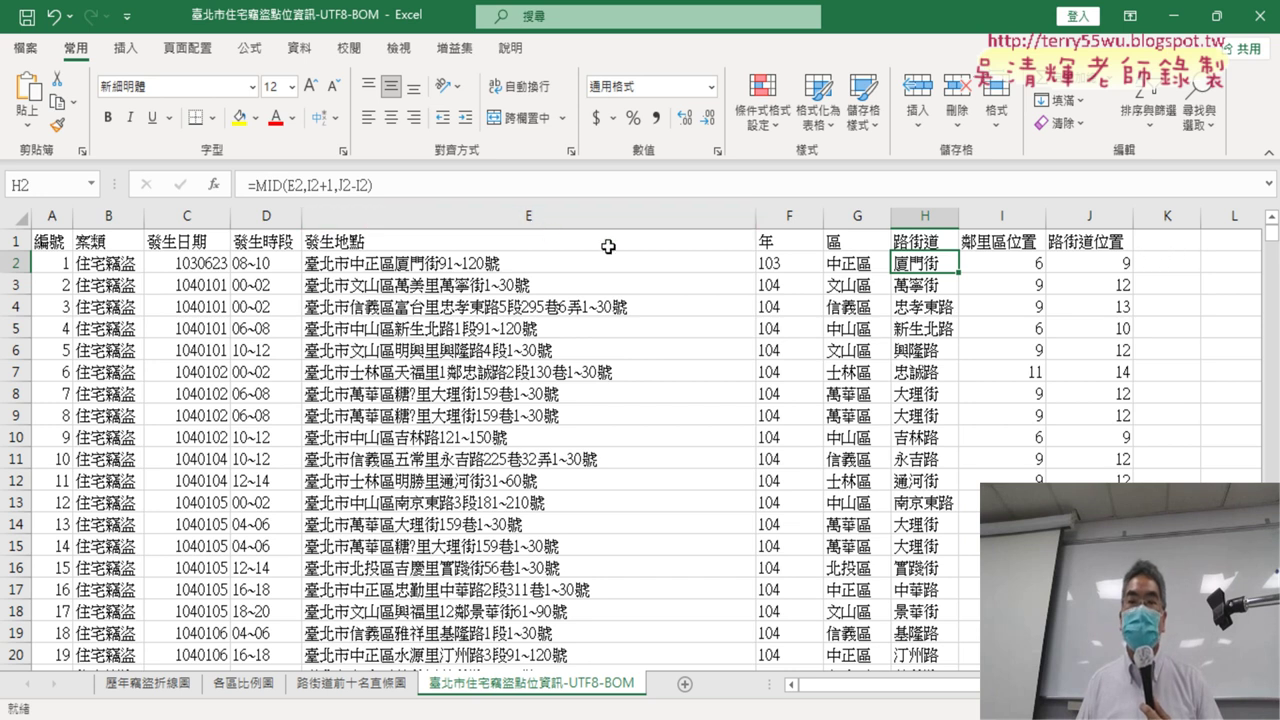
pyautogui.click(1022, 265)
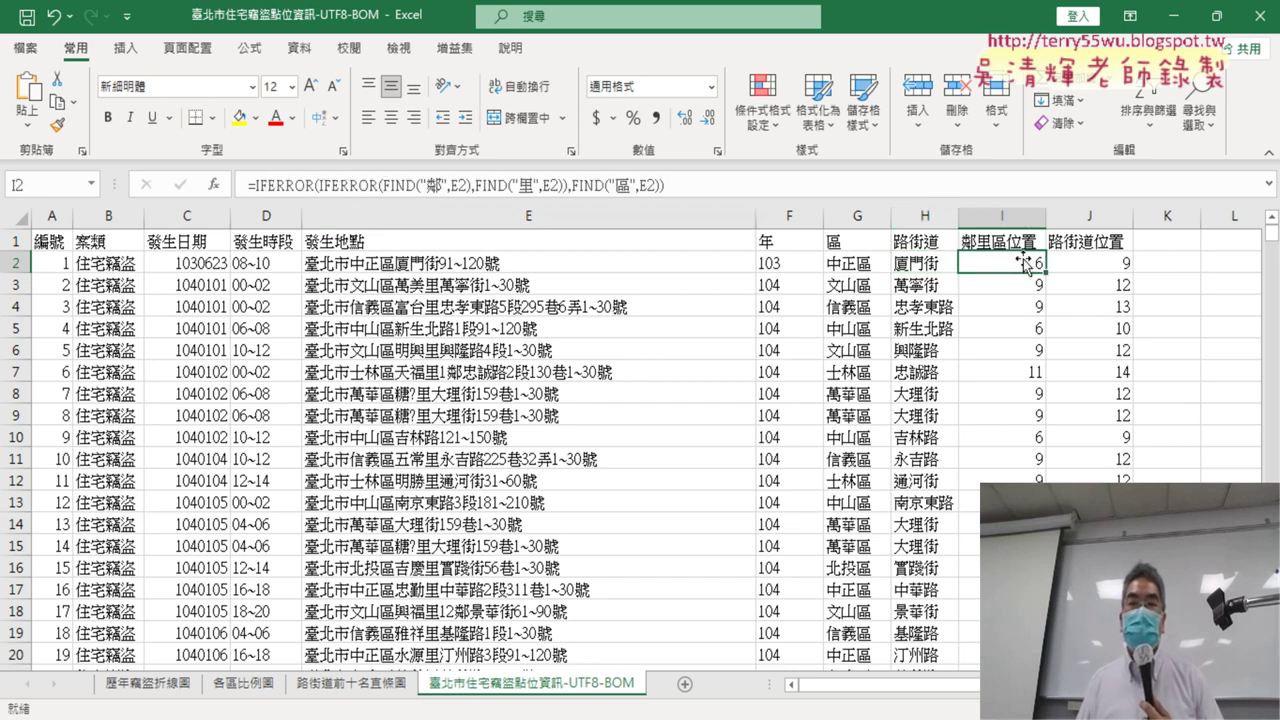
pyautogui.click(1022, 216)
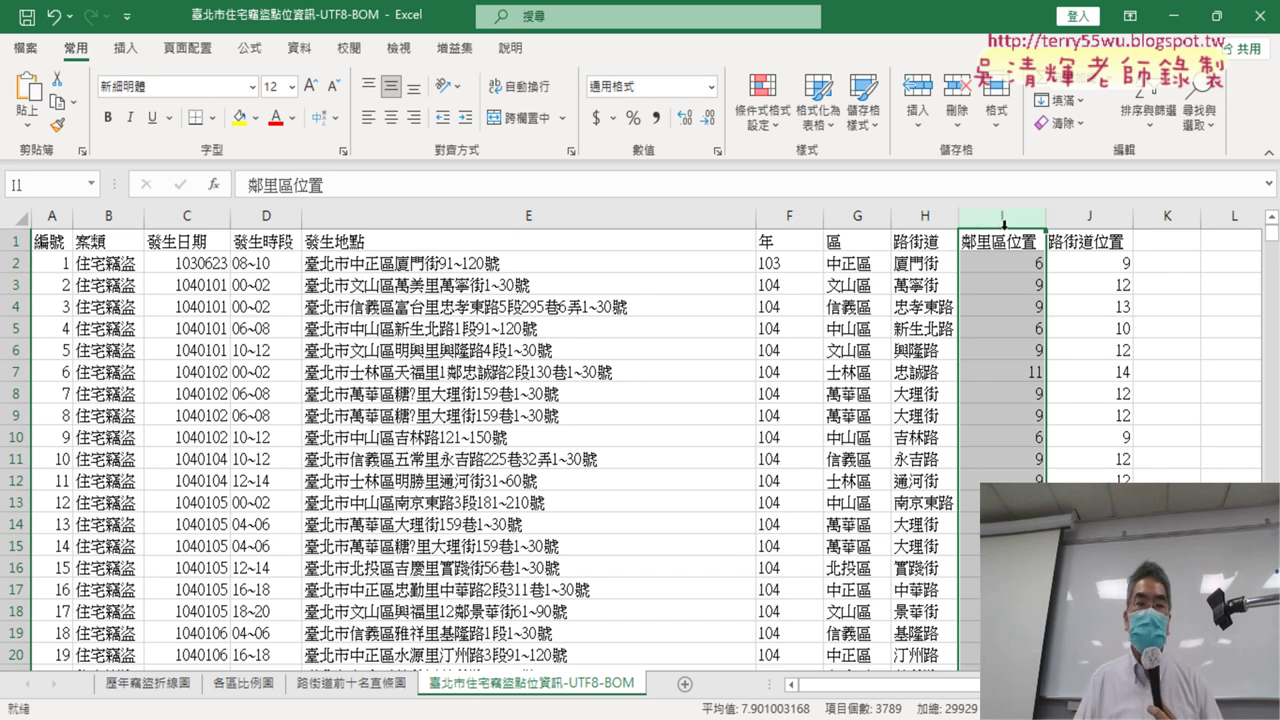
pyautogui.moveTo(1001, 216); pyautogui.dragTo(1090, 216)
pyautogui.click(950, 262)
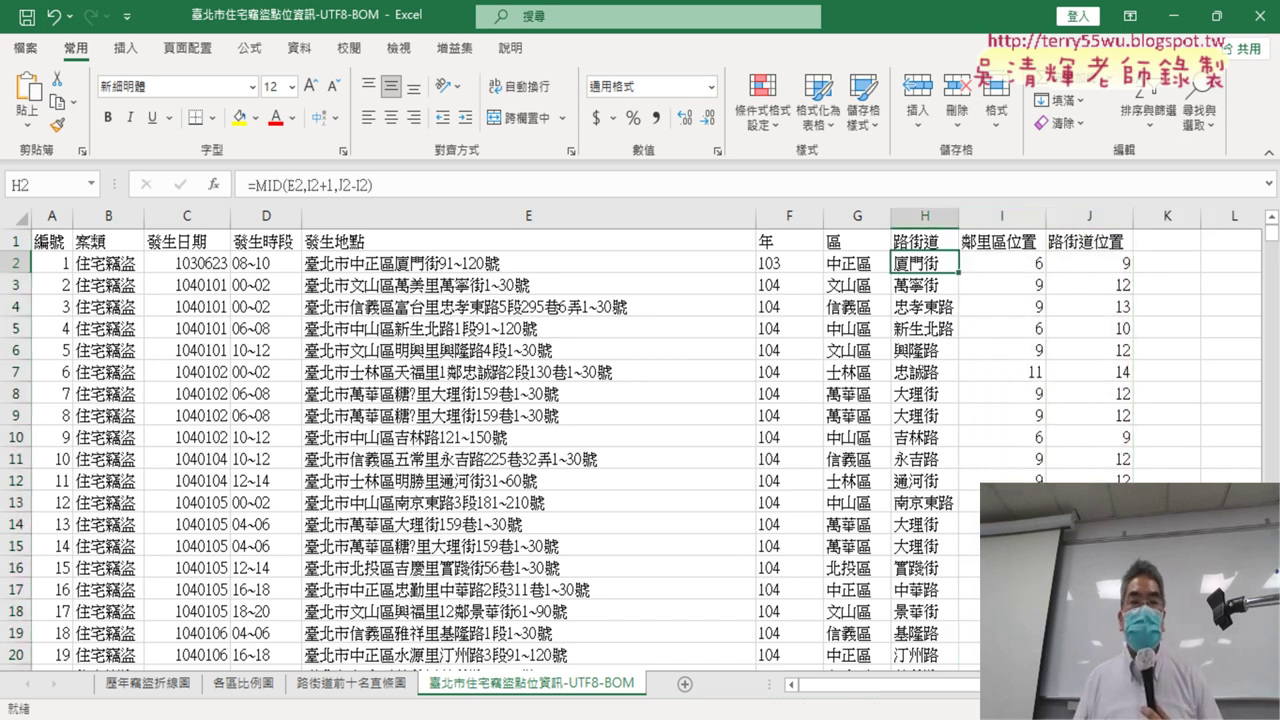
pyautogui.moveTo(246, 197); pyautogui.dragTo(283, 198)
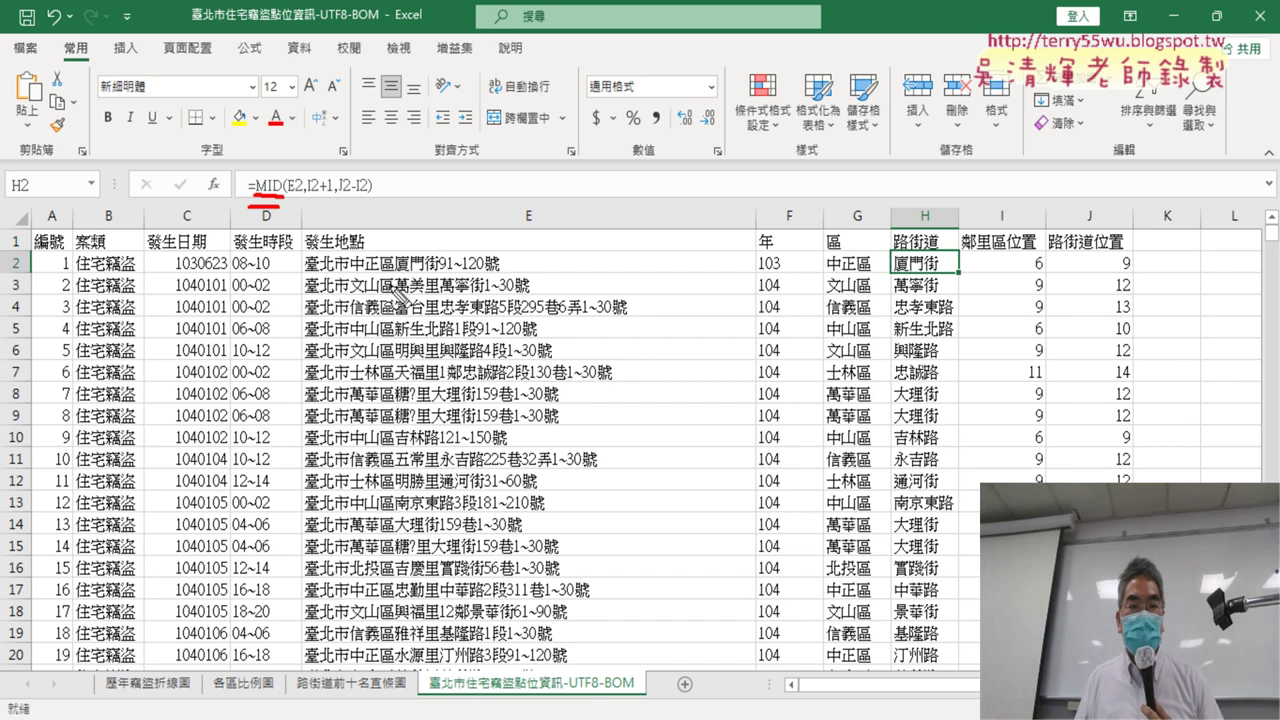
pyautogui.moveTo(399, 272)
pyautogui.mouseDown()
pyautogui.moveTo(425, 268)
pyautogui.moveTo(482, 295)
pyautogui.mouseUp()
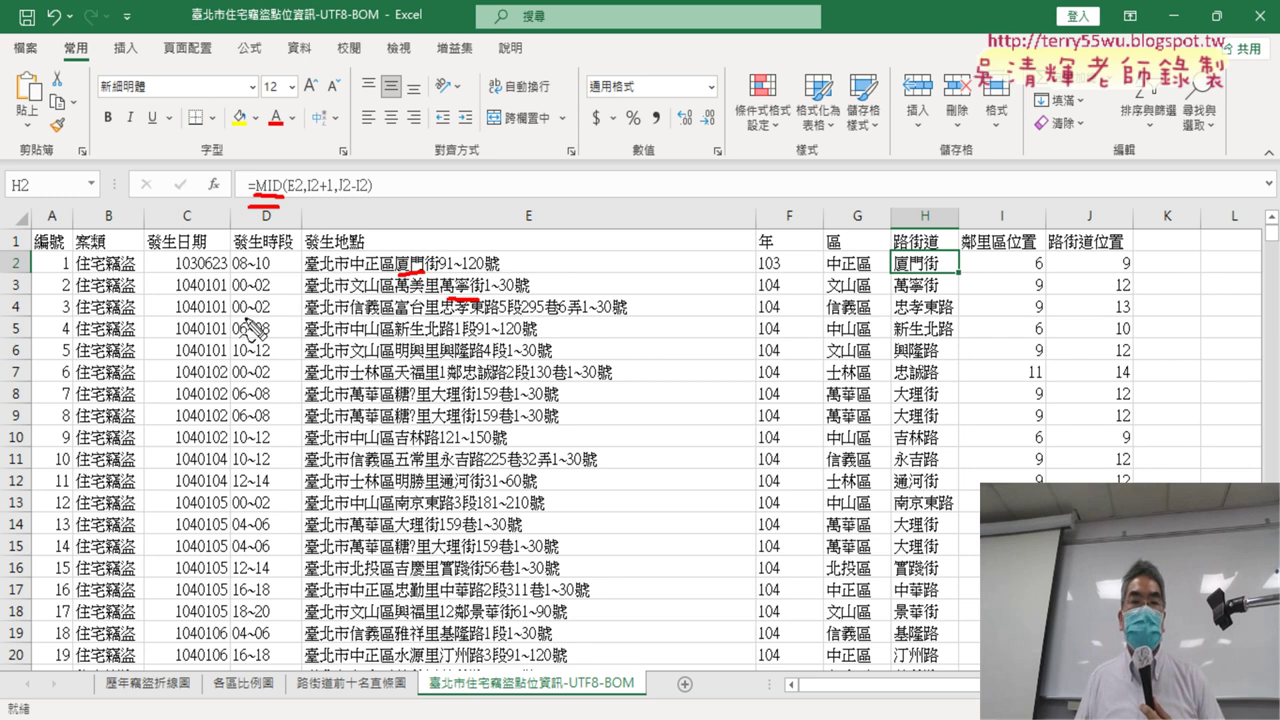
pyautogui.moveTo(420, 266)
pyautogui.mouseDown()
pyautogui.moveTo(400, 262)
pyautogui.moveTo(424, 272)
pyautogui.mouseUp()
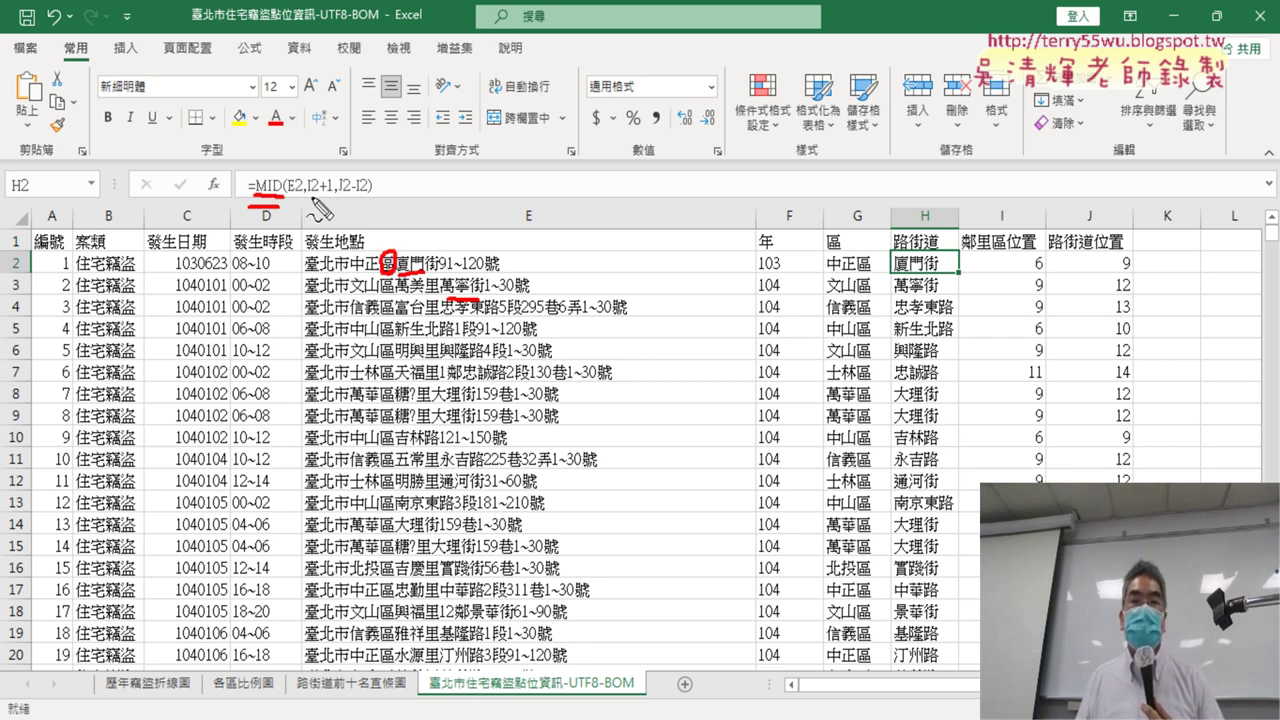
pyautogui.moveTo(308, 197); pyautogui.dragTo(346, 197)
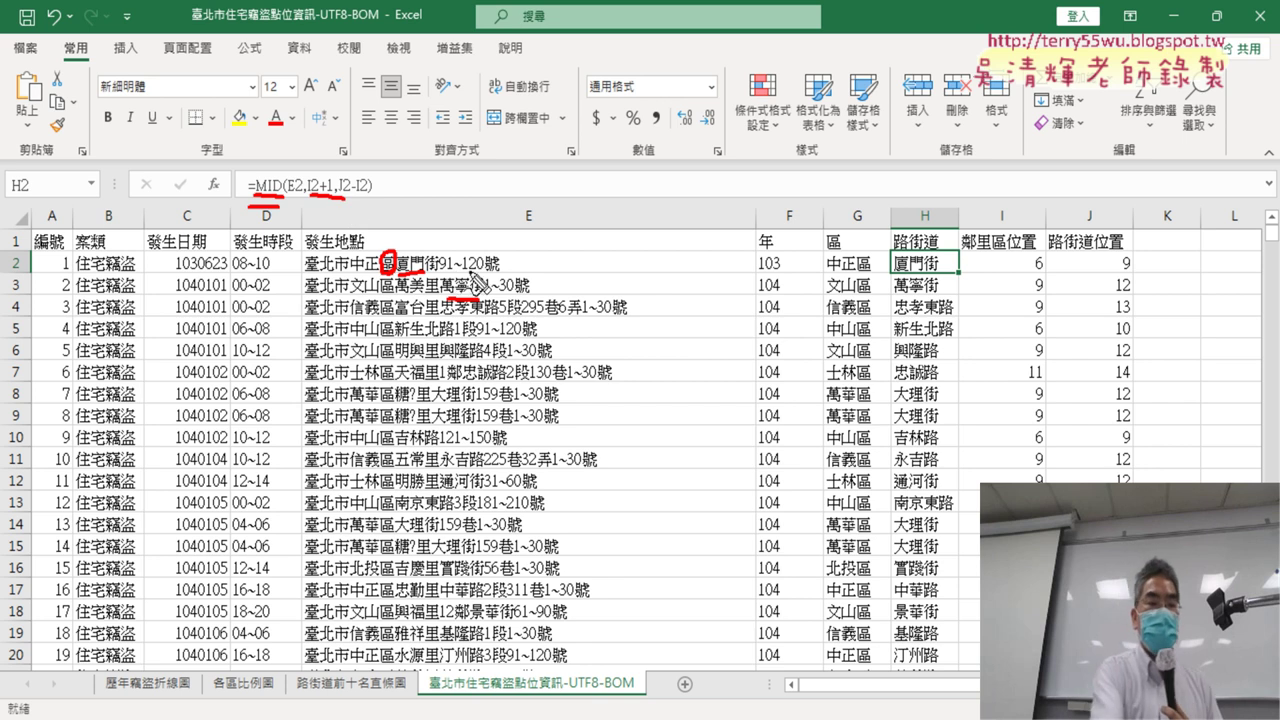
pyautogui.moveTo(340, 197); pyautogui.dragTo(374, 198)
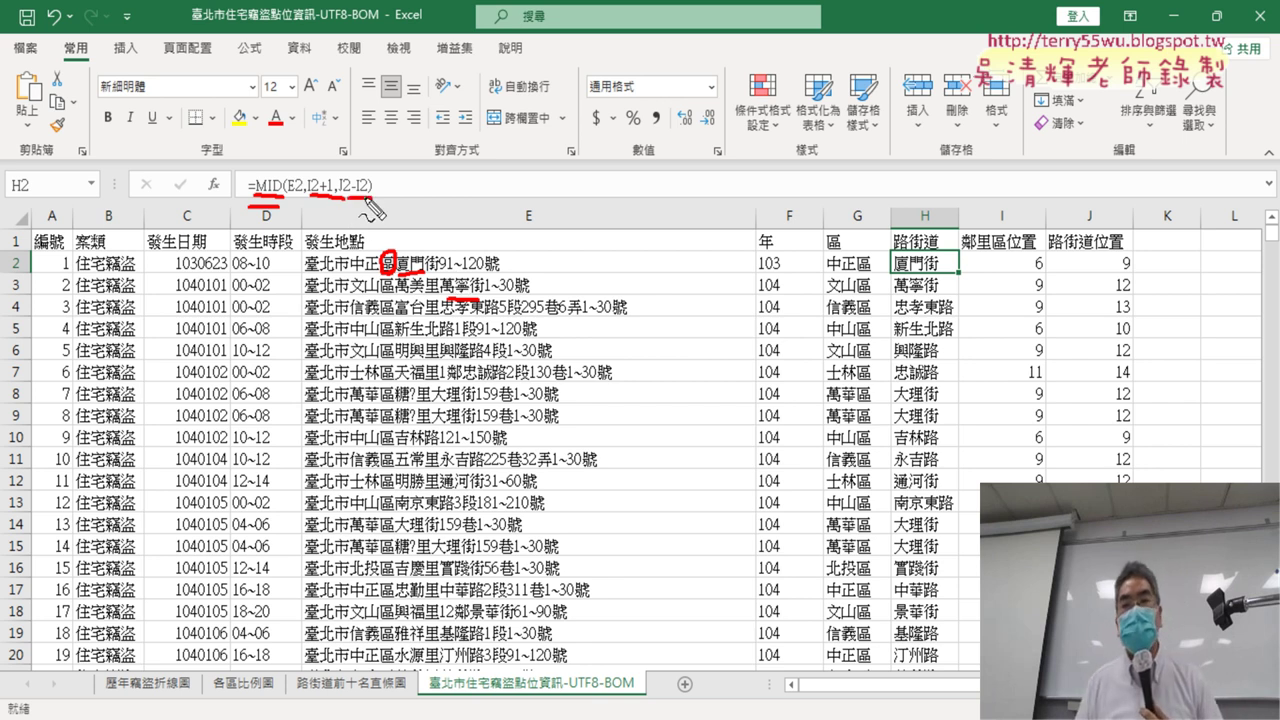
pyautogui.press('Escape')
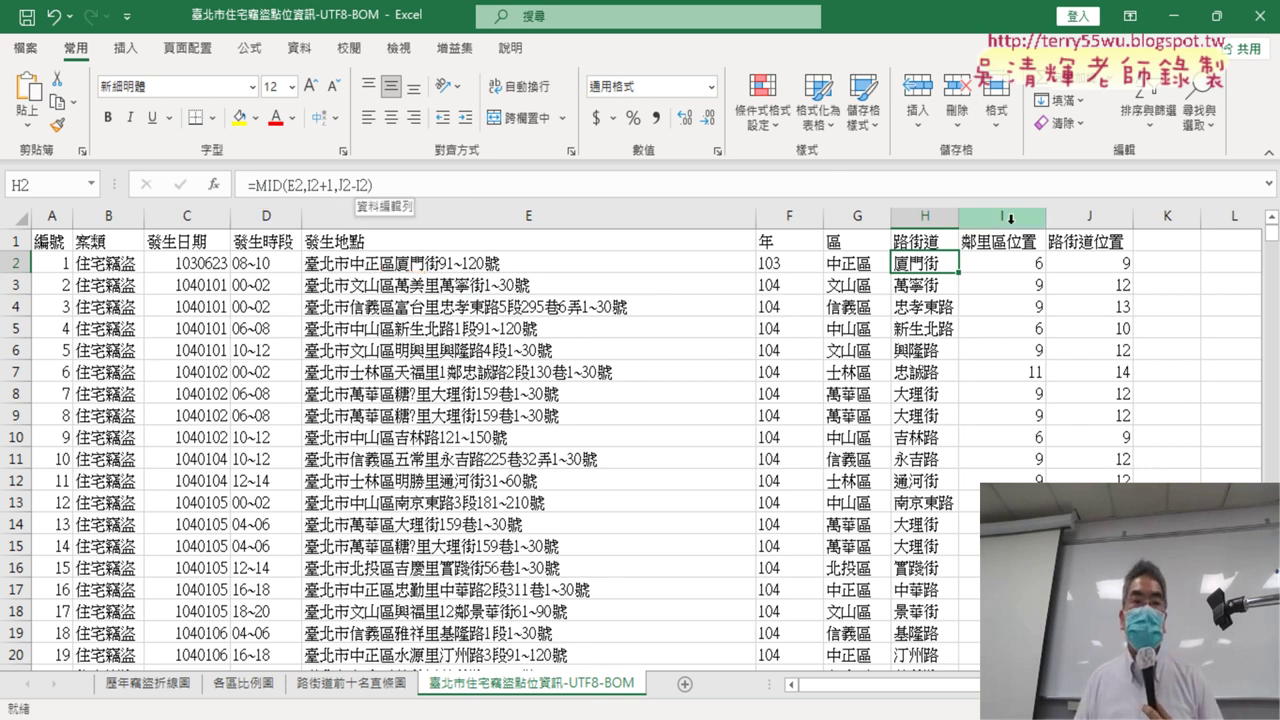
pyautogui.click(318, 188)
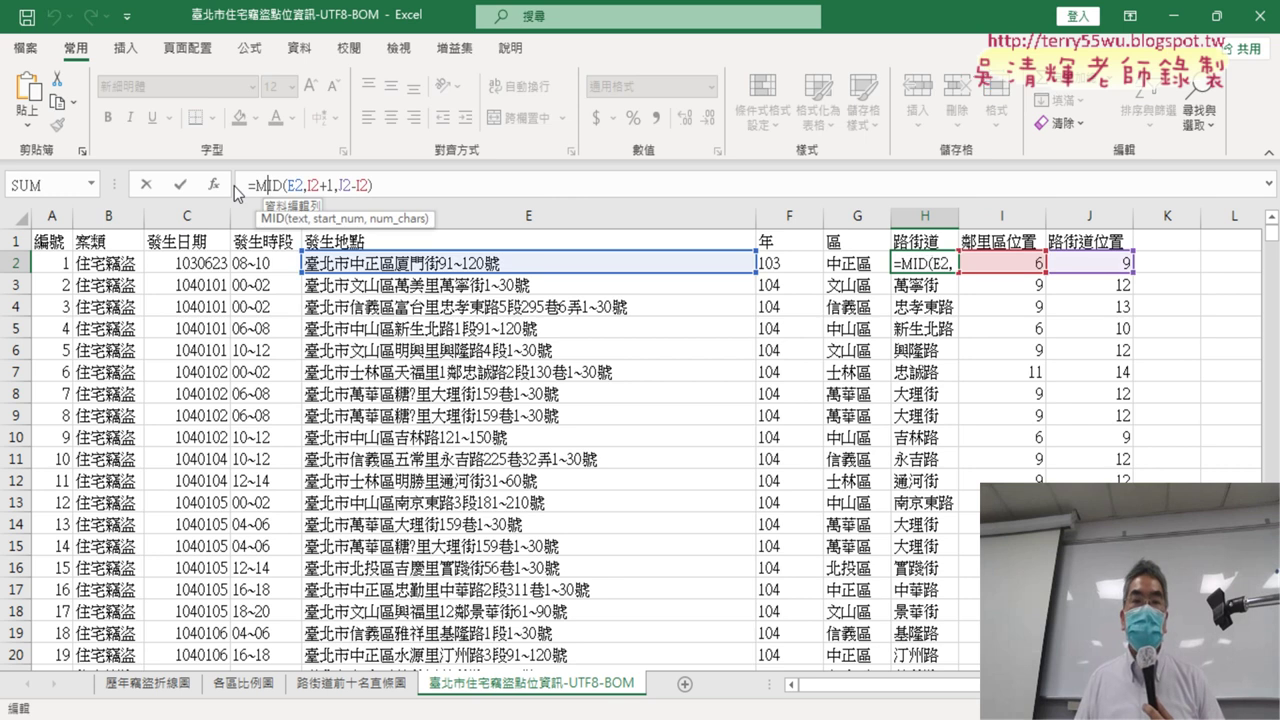
pyautogui.click(213, 185)
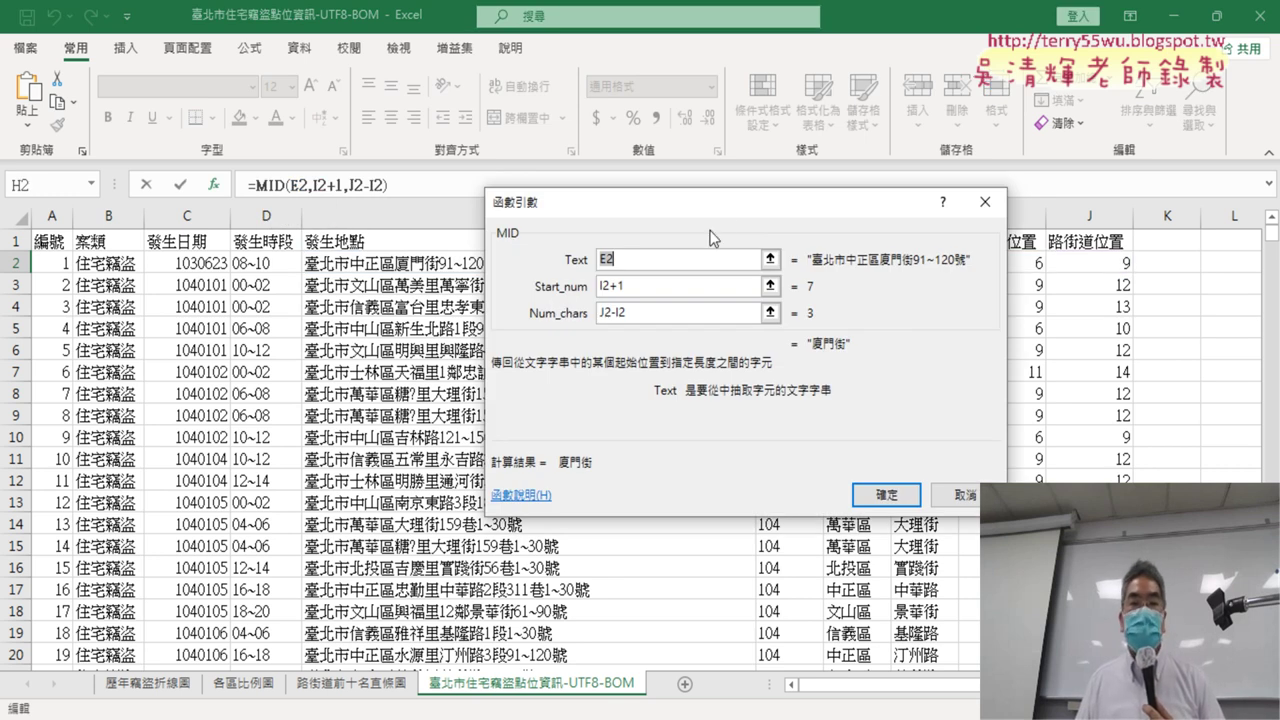
pyautogui.moveTo(715, 201); pyautogui.dragTo(479, 273)
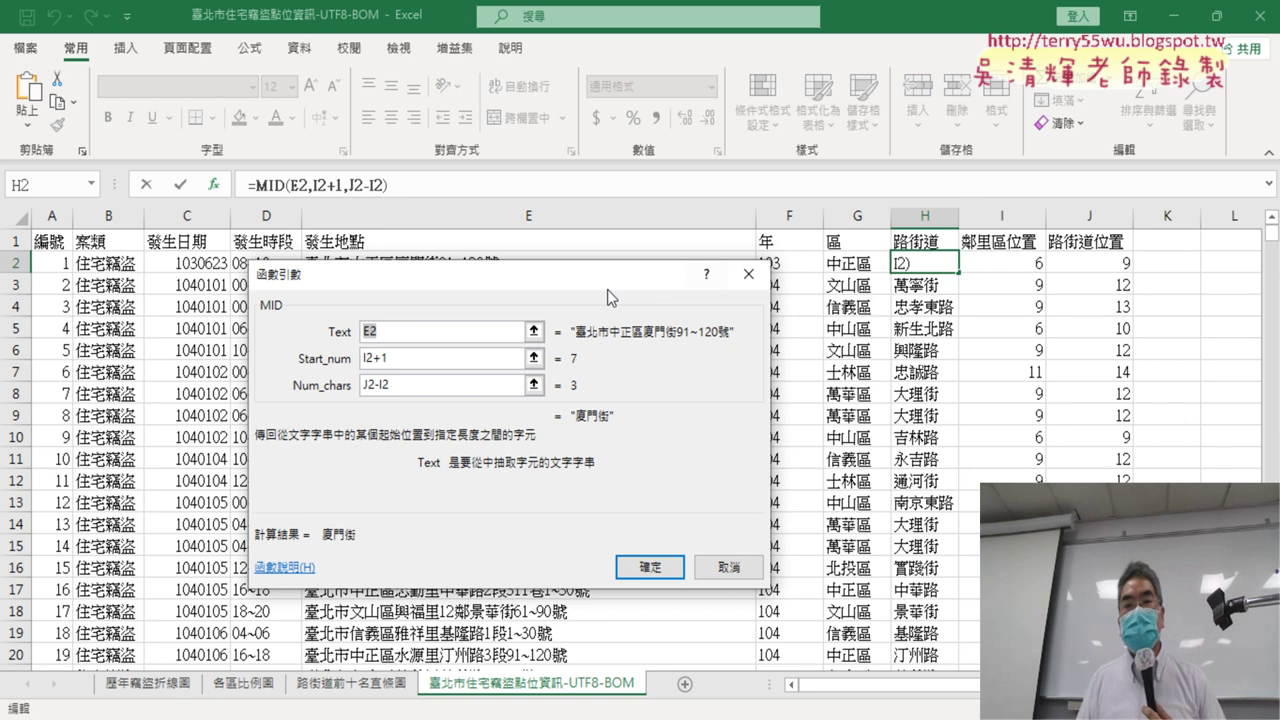
pyautogui.moveTo(374, 360); pyautogui.dragTo(412, 360)
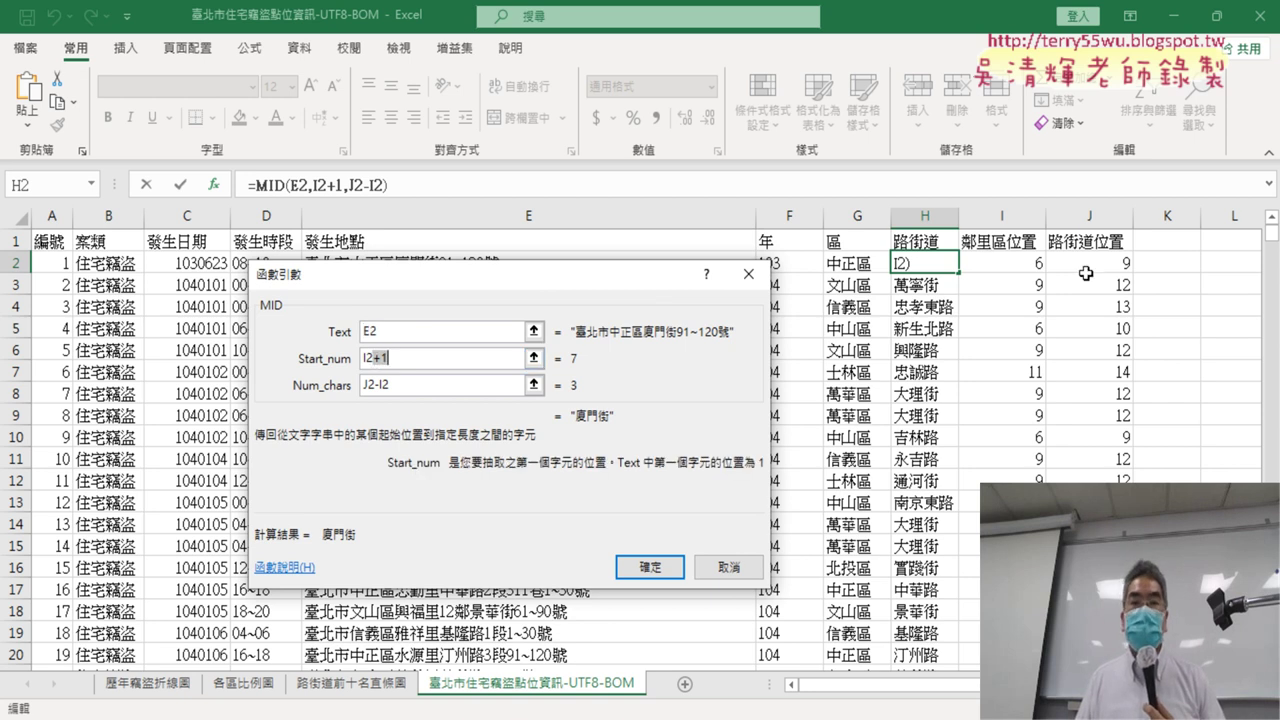
pyautogui.click(395, 385)
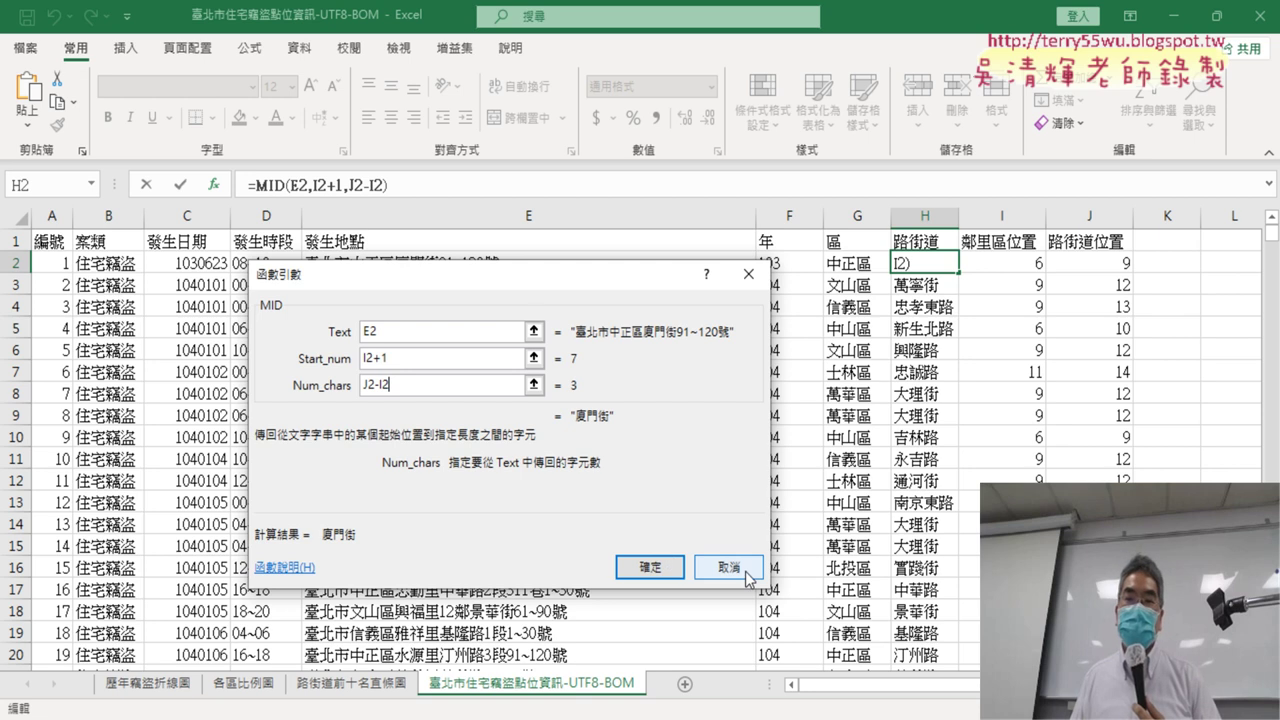
pyautogui.click(748, 568)
pyautogui.moveTo(1000, 218); pyautogui.dragTo(1086, 218)
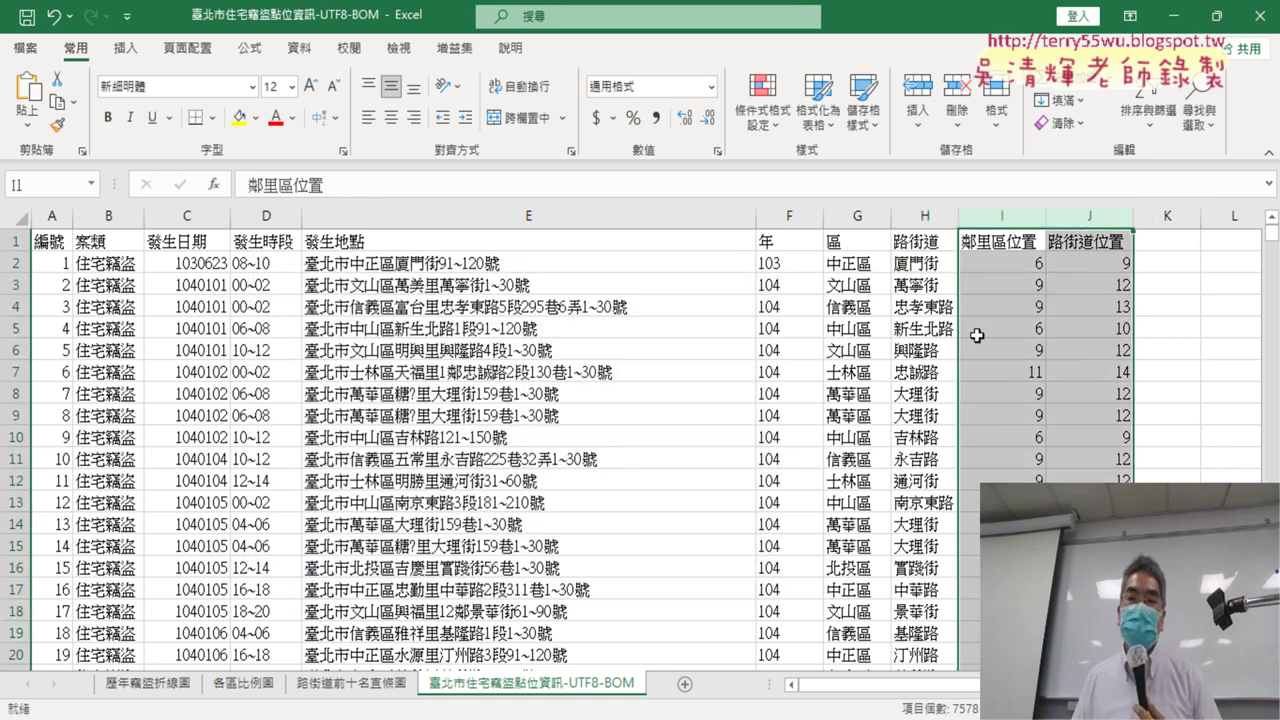
pyautogui.click(920, 215)
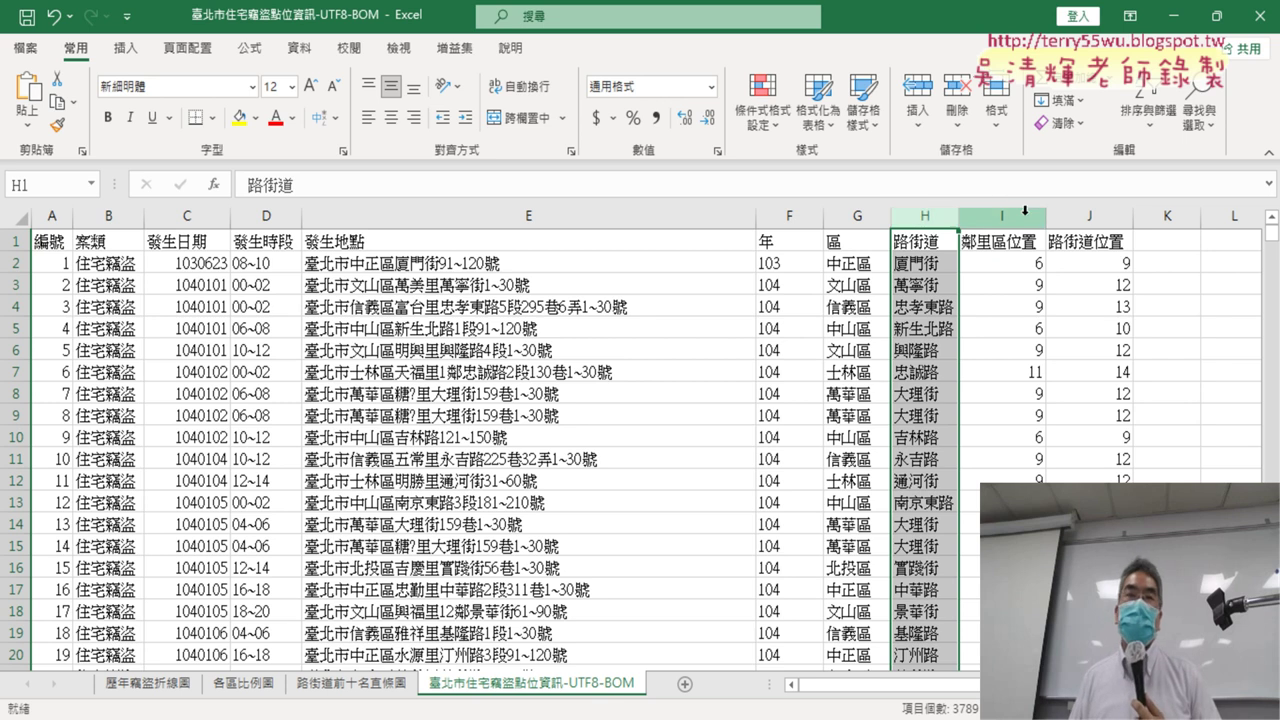
pyautogui.moveTo(1002, 215); pyautogui.dragTo(1087, 211)
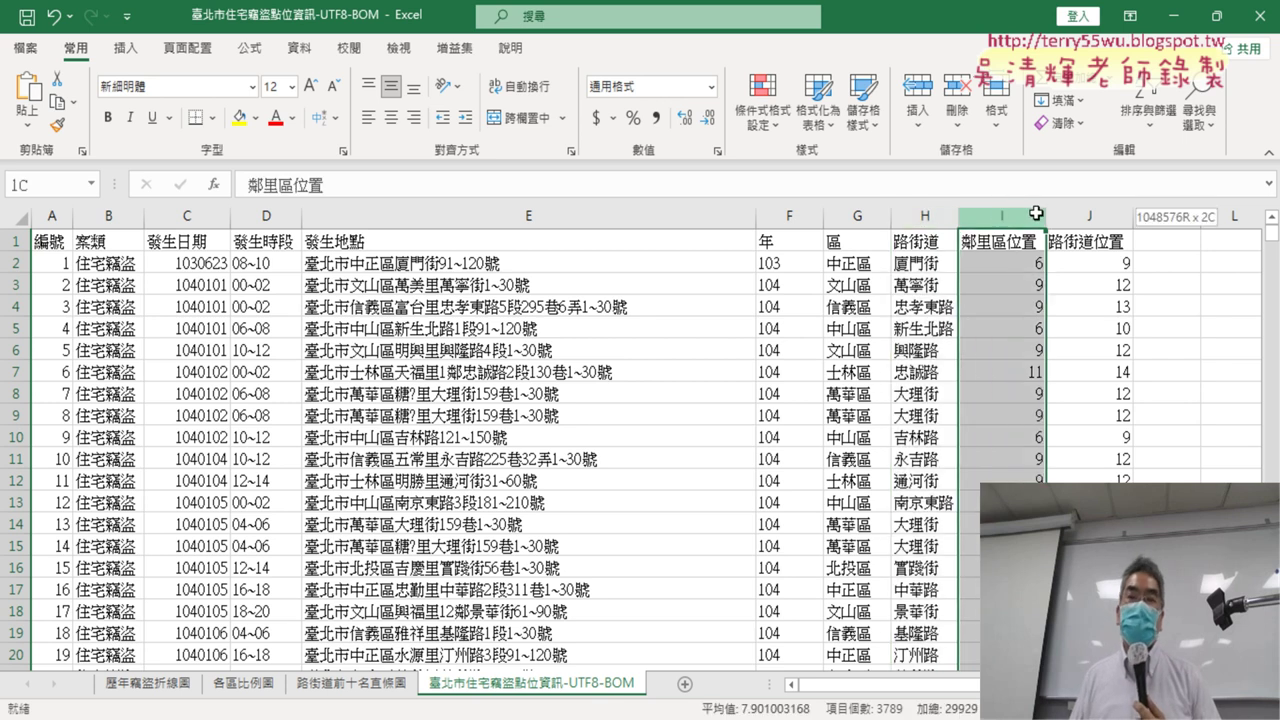
pyautogui.rightClick(1088, 216)
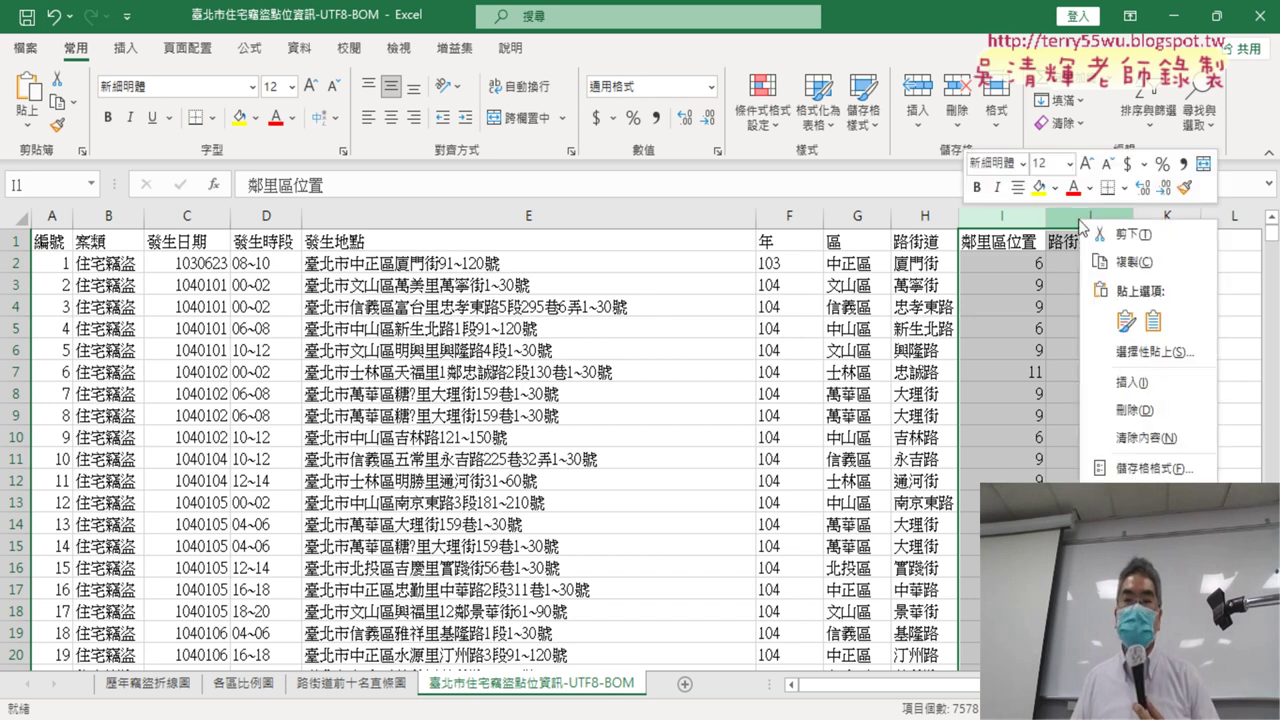
pyautogui.click(1130, 524)
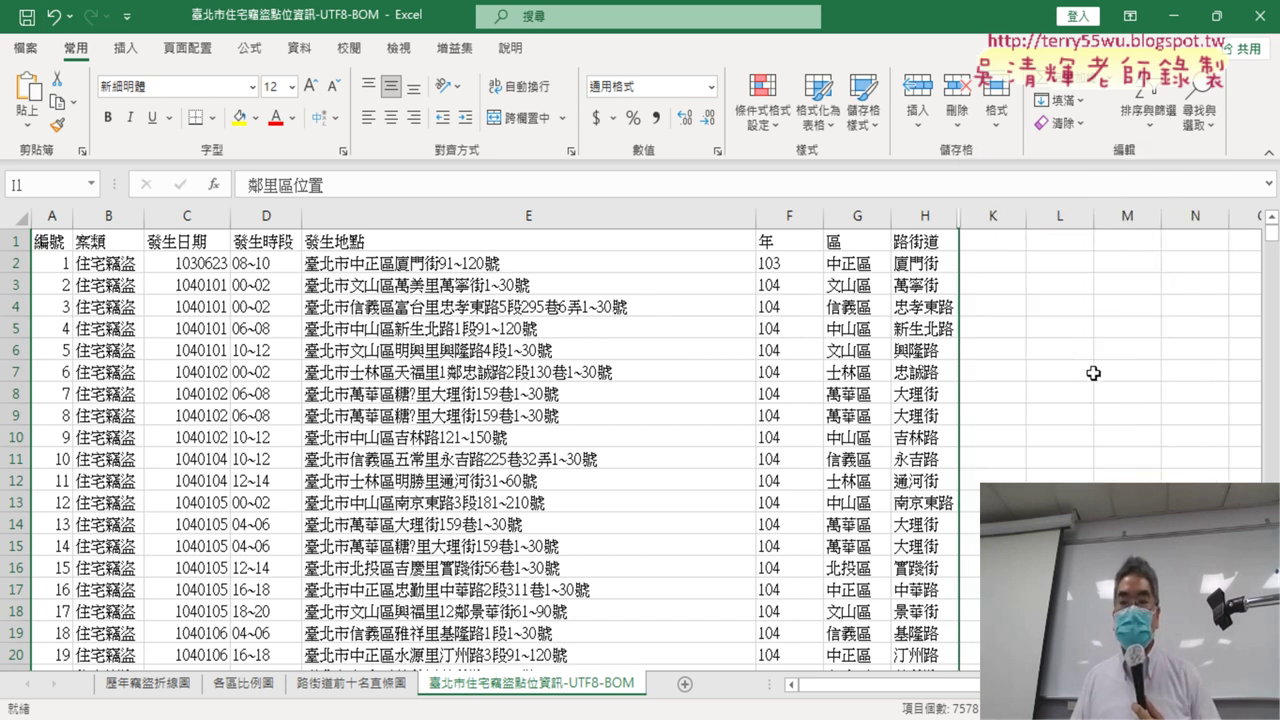
pyautogui.rightClick(962, 217)
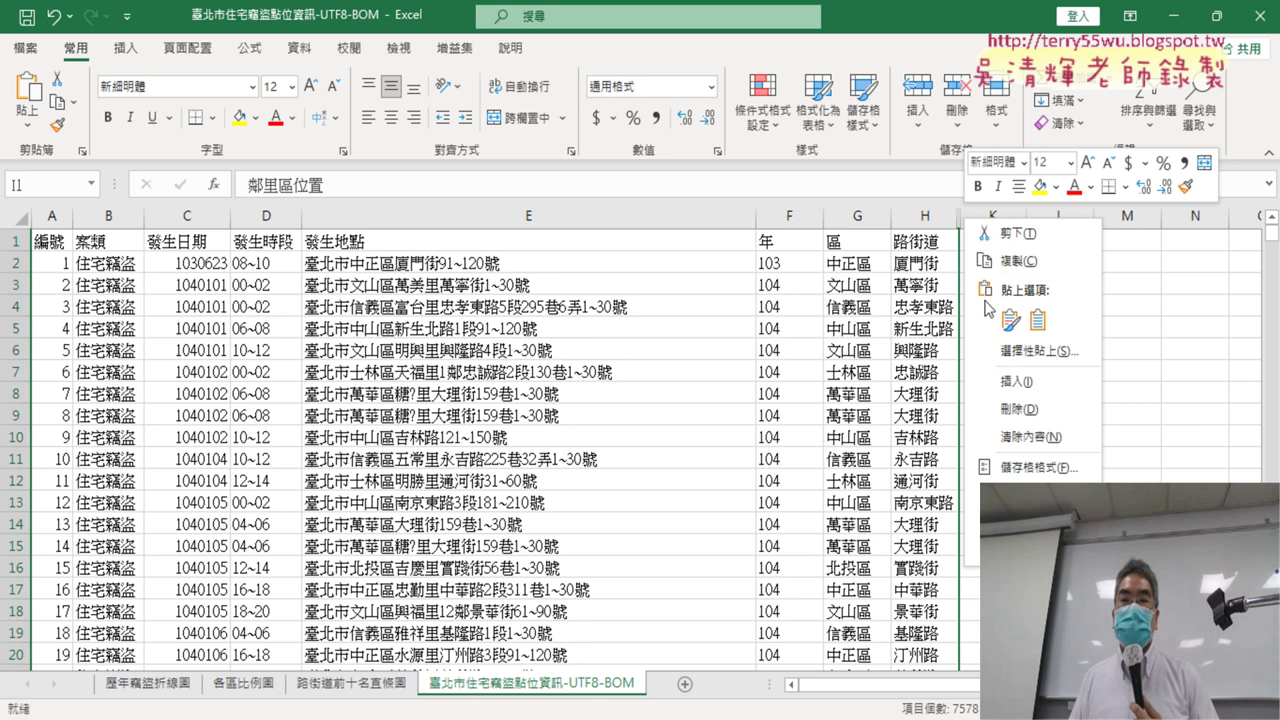
pyautogui.click(1020, 552)
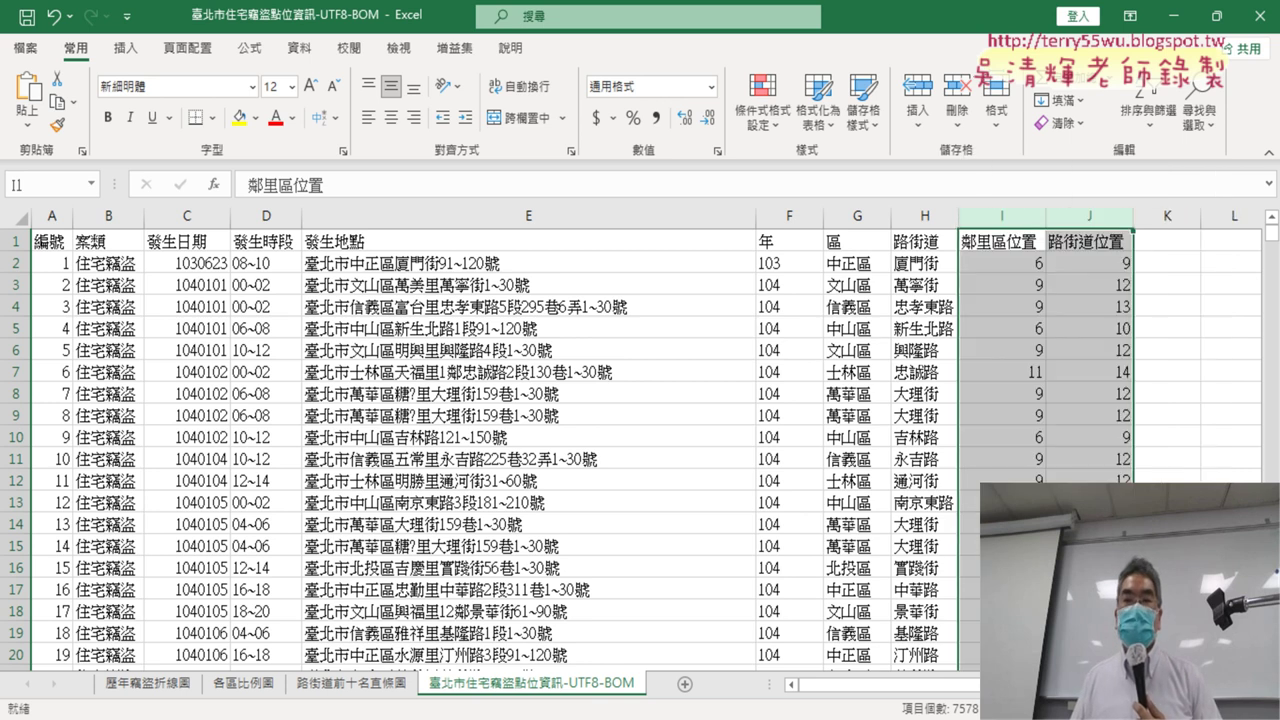
pyautogui.click(1013, 261)
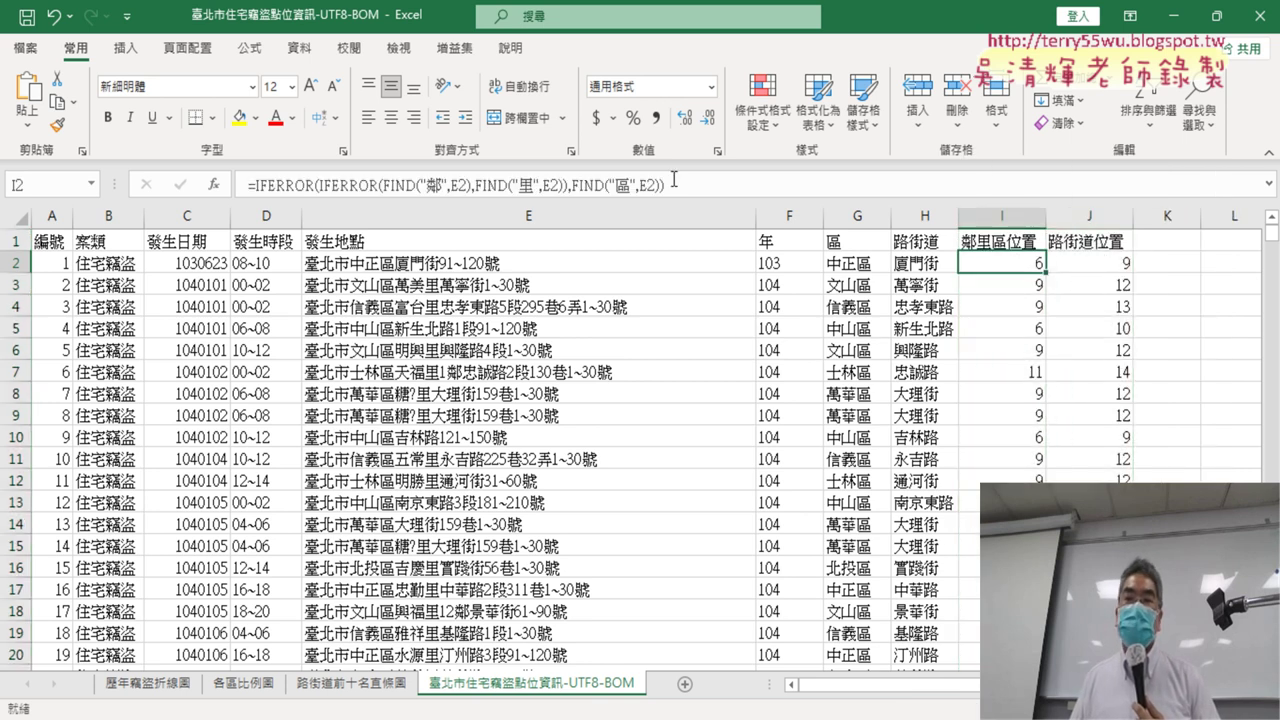
pyautogui.click(932, 263)
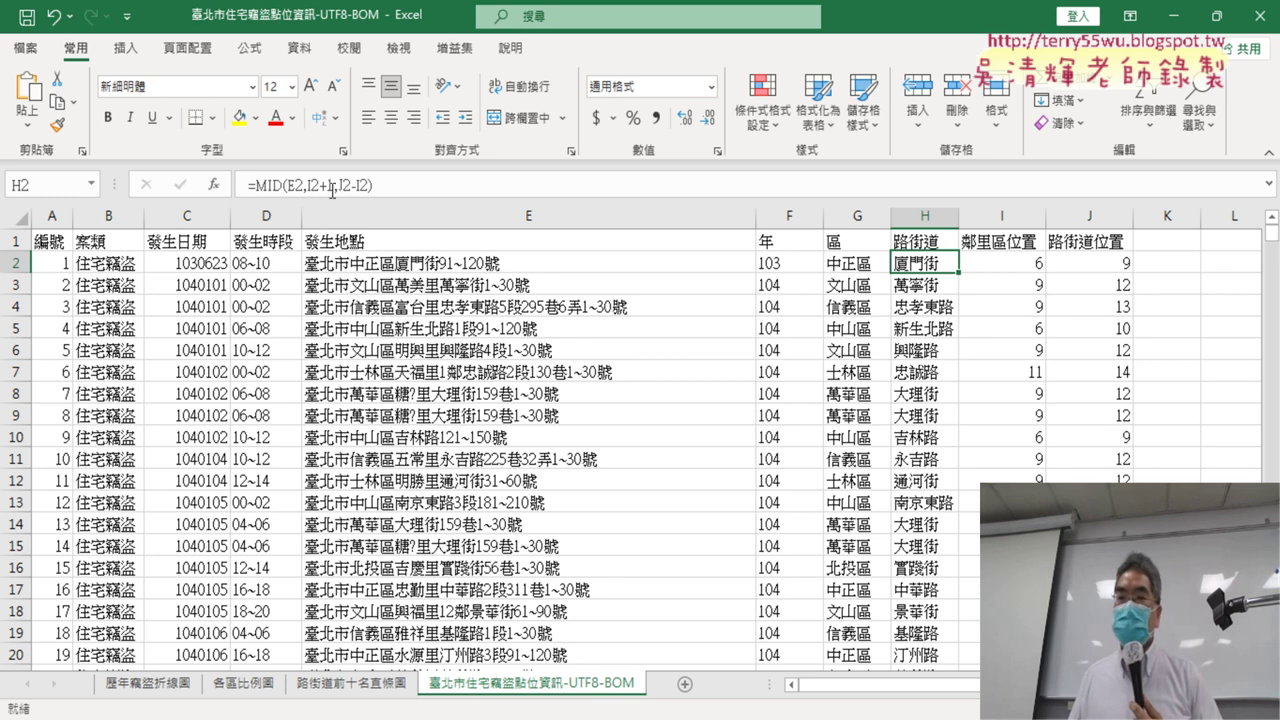
# Copy the full IFERROR district-position formula text from I2.
pyautogui.click(1005, 270)
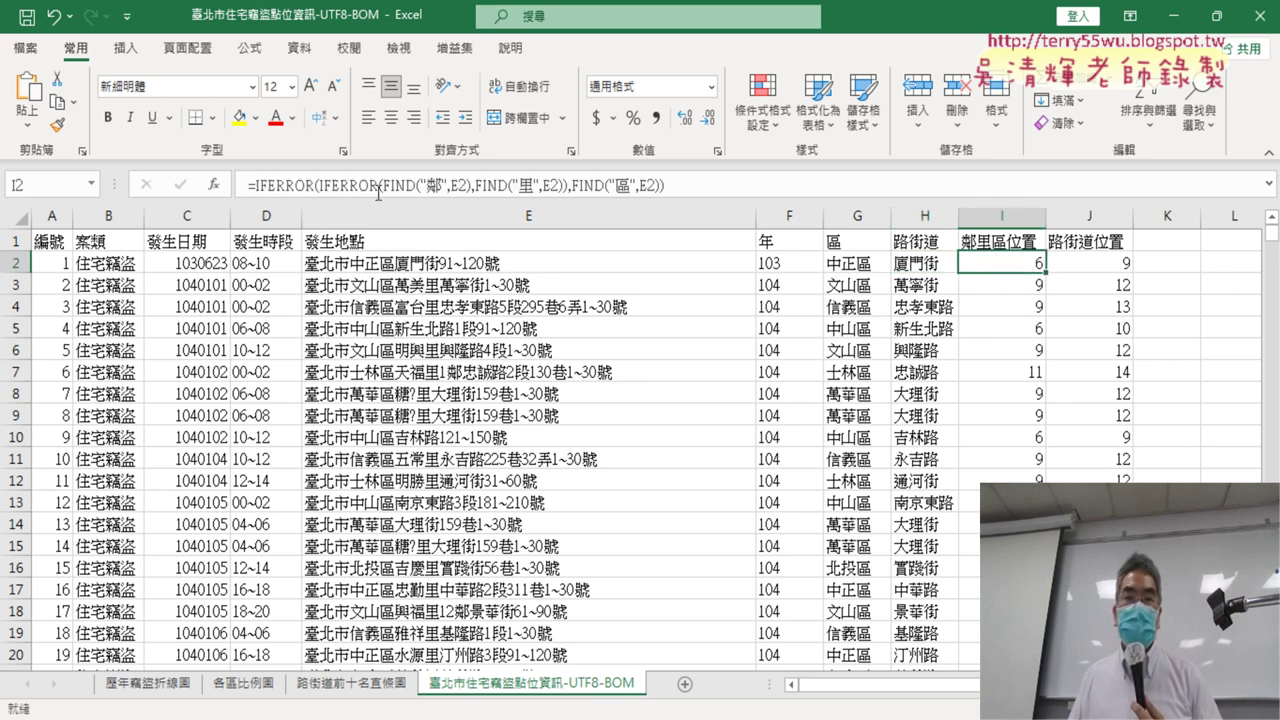
pyautogui.click(256, 186)
pyautogui.moveTo(256, 186); pyautogui.dragTo(744, 208)
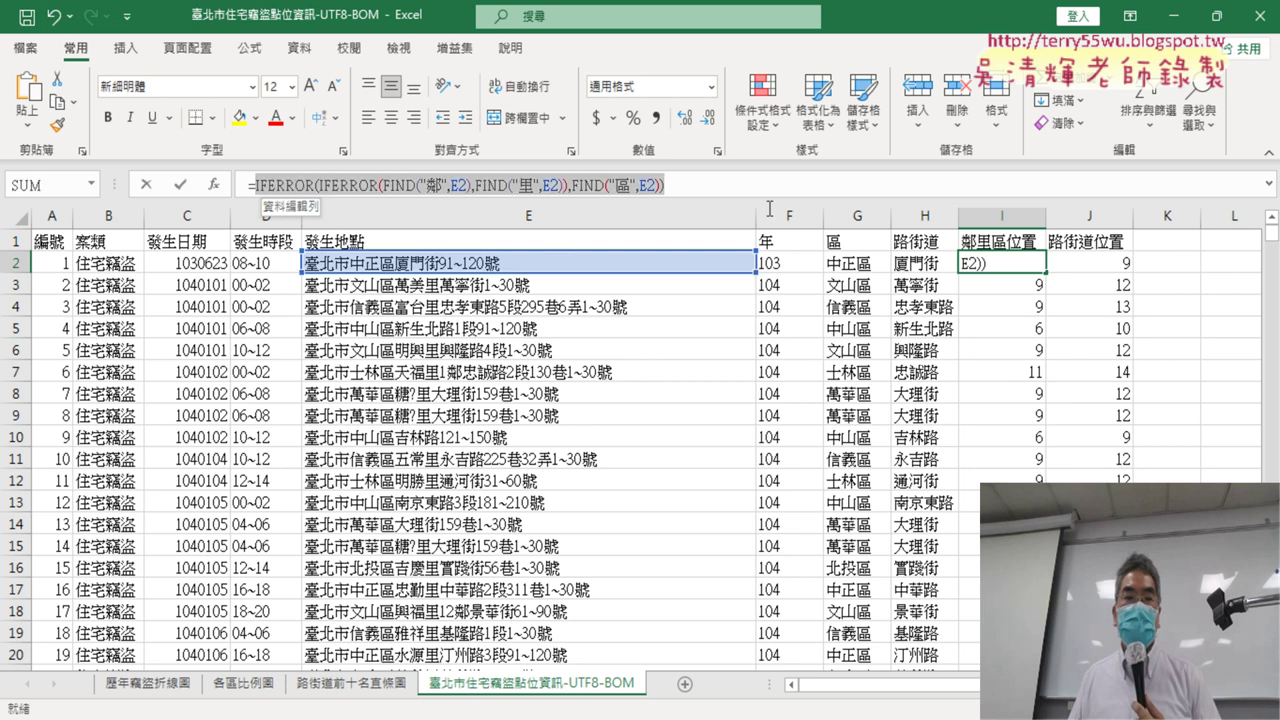
pyautogui.rightClick(549, 184)
pyautogui.click(595, 233)
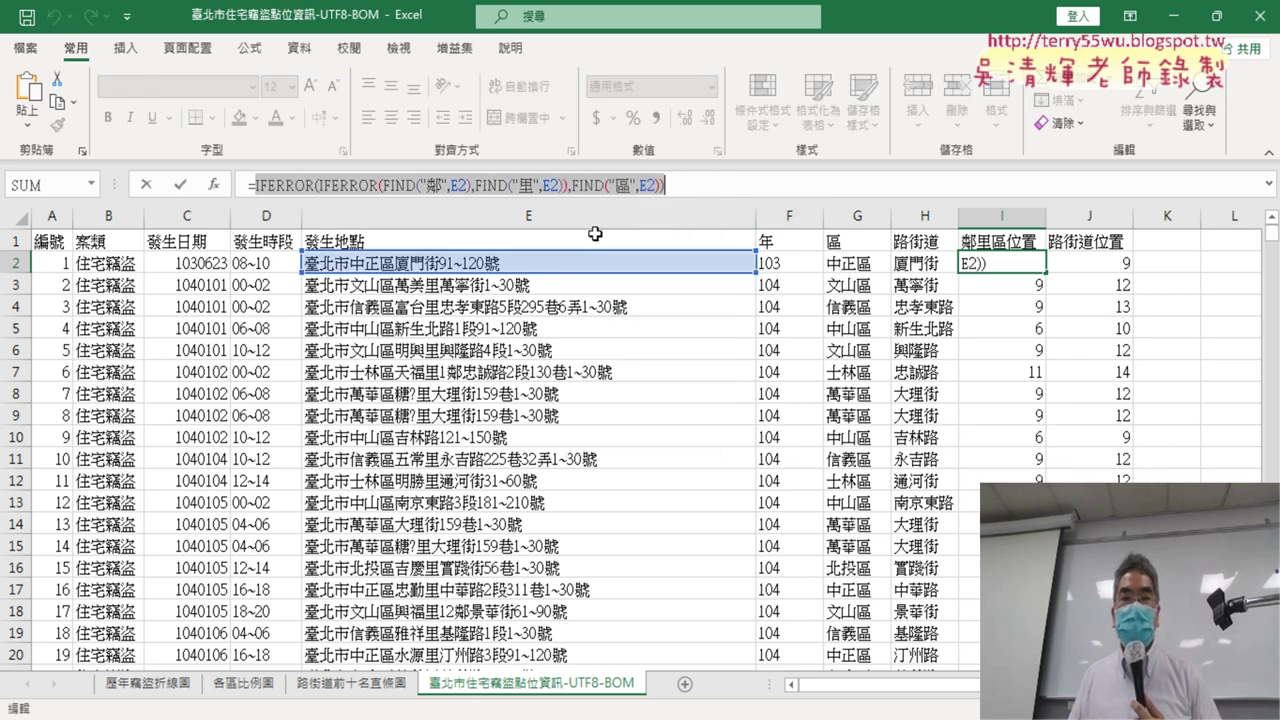
pyautogui.press('Escape')
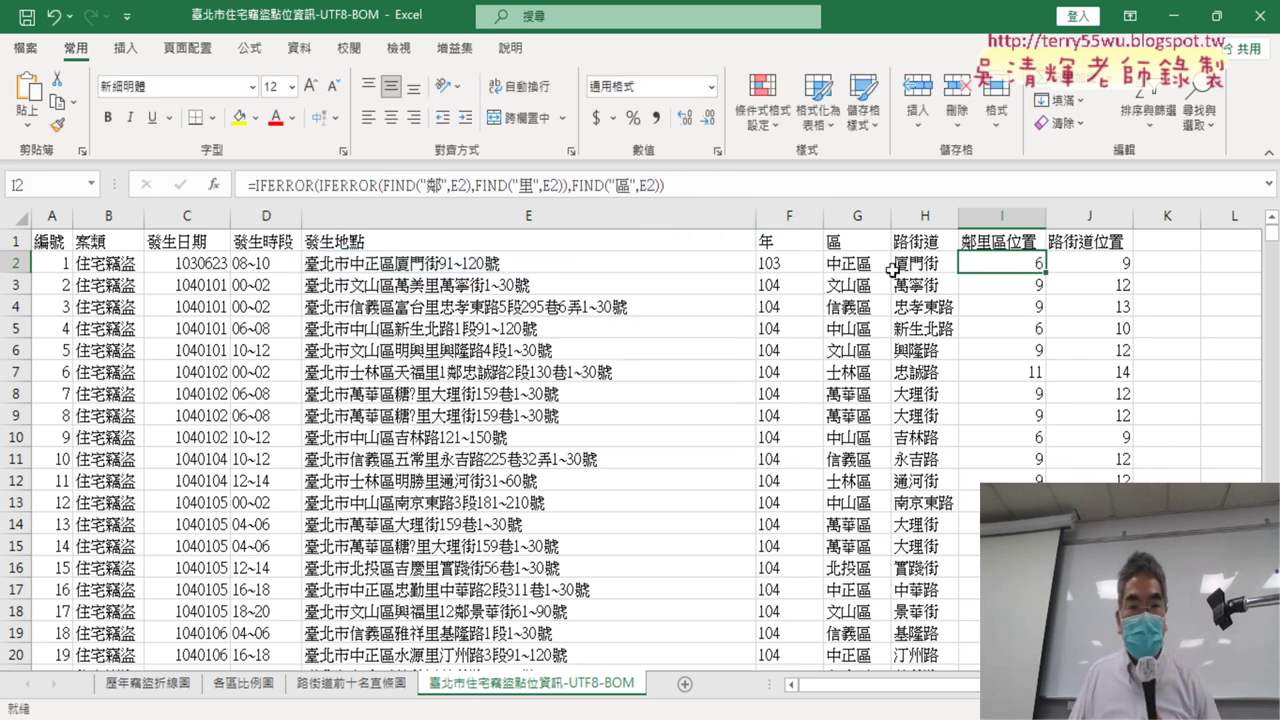
# Replace both I2 references in H2's MID formula with the copied IFERROR expression.
pyautogui.click(895, 268)
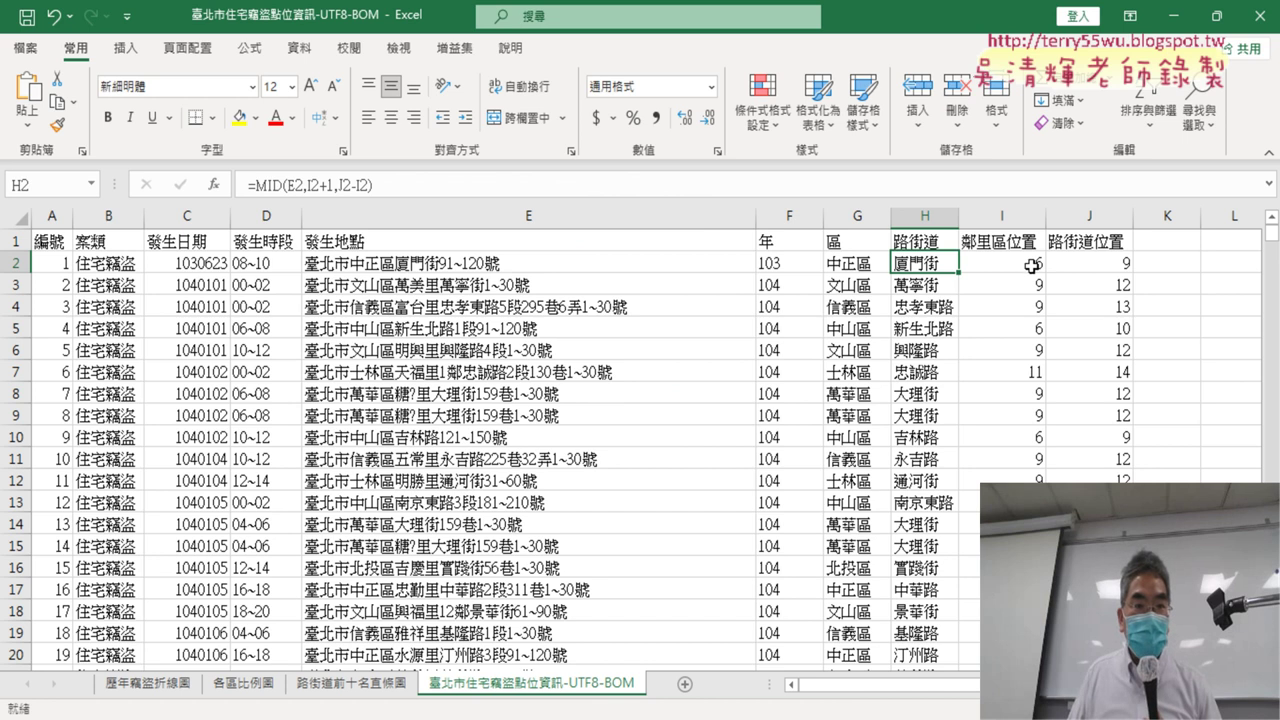
pyautogui.click(310, 185)
pyautogui.click(313, 185)
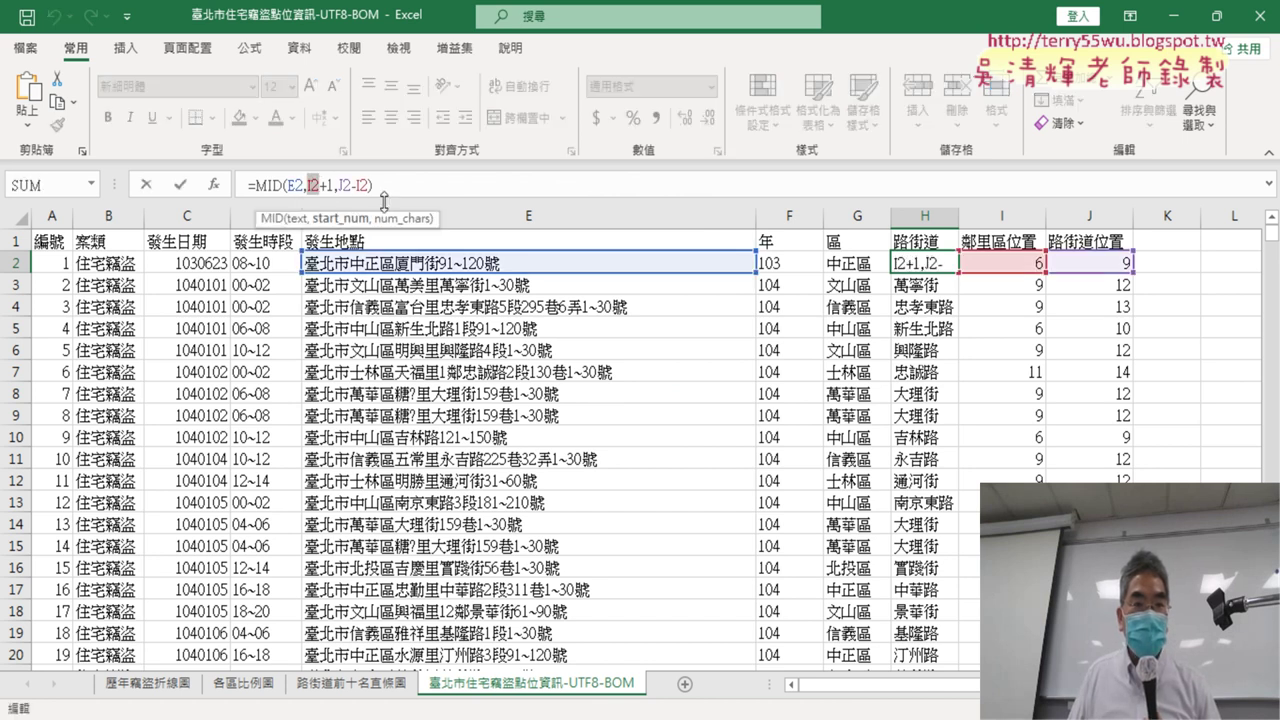
pyautogui.rightClick(313, 185)
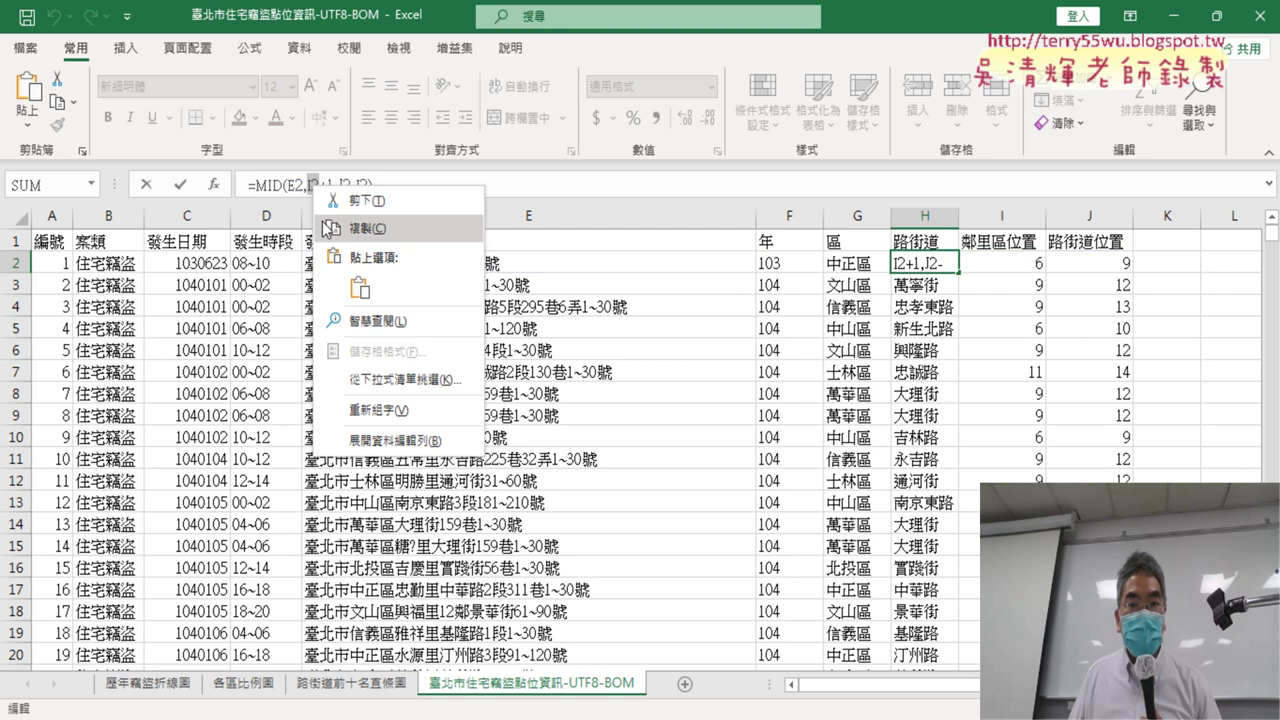
pyautogui.click(358, 288)
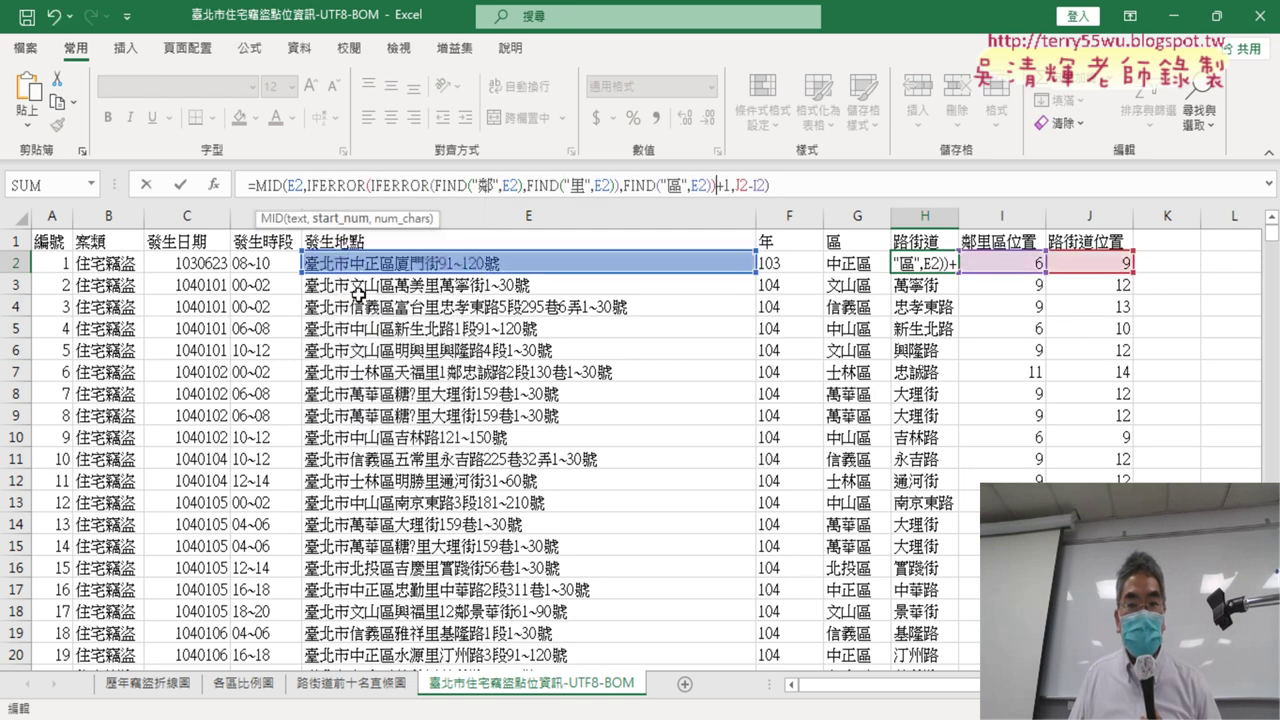
pyautogui.doubleClick(762, 185)
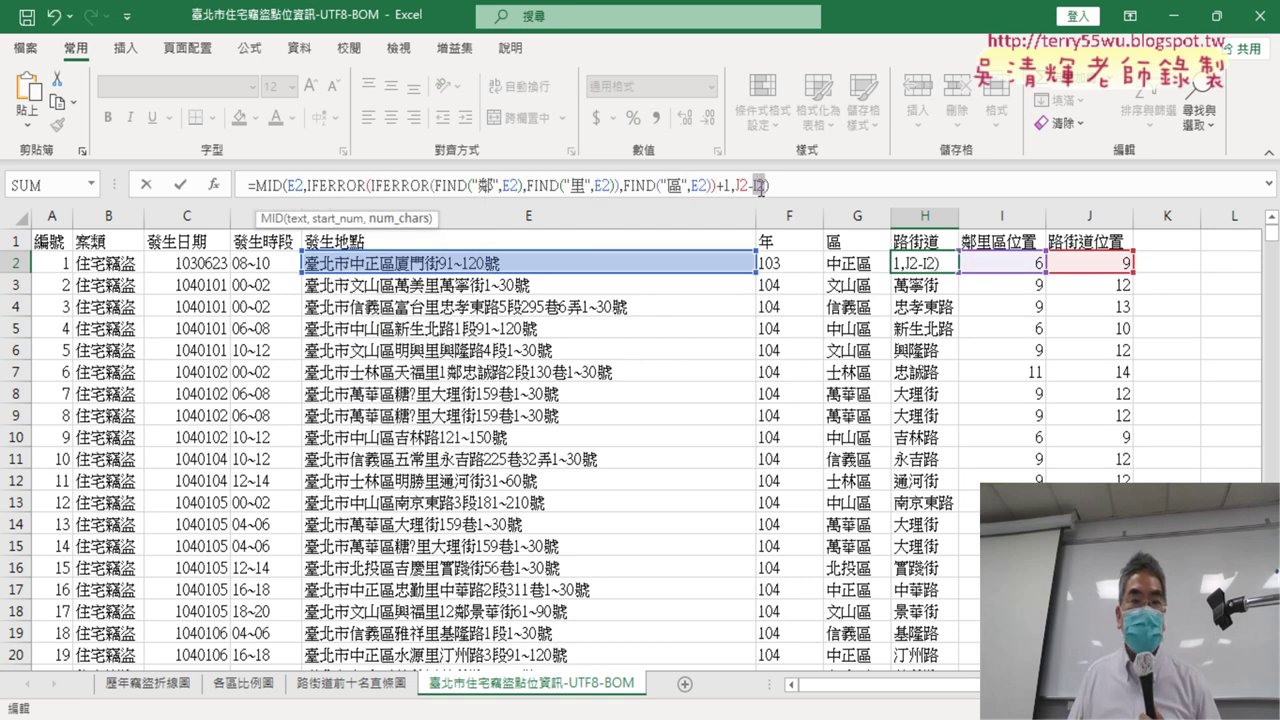
pyautogui.rightClick(762, 187)
pyautogui.click(808, 291)
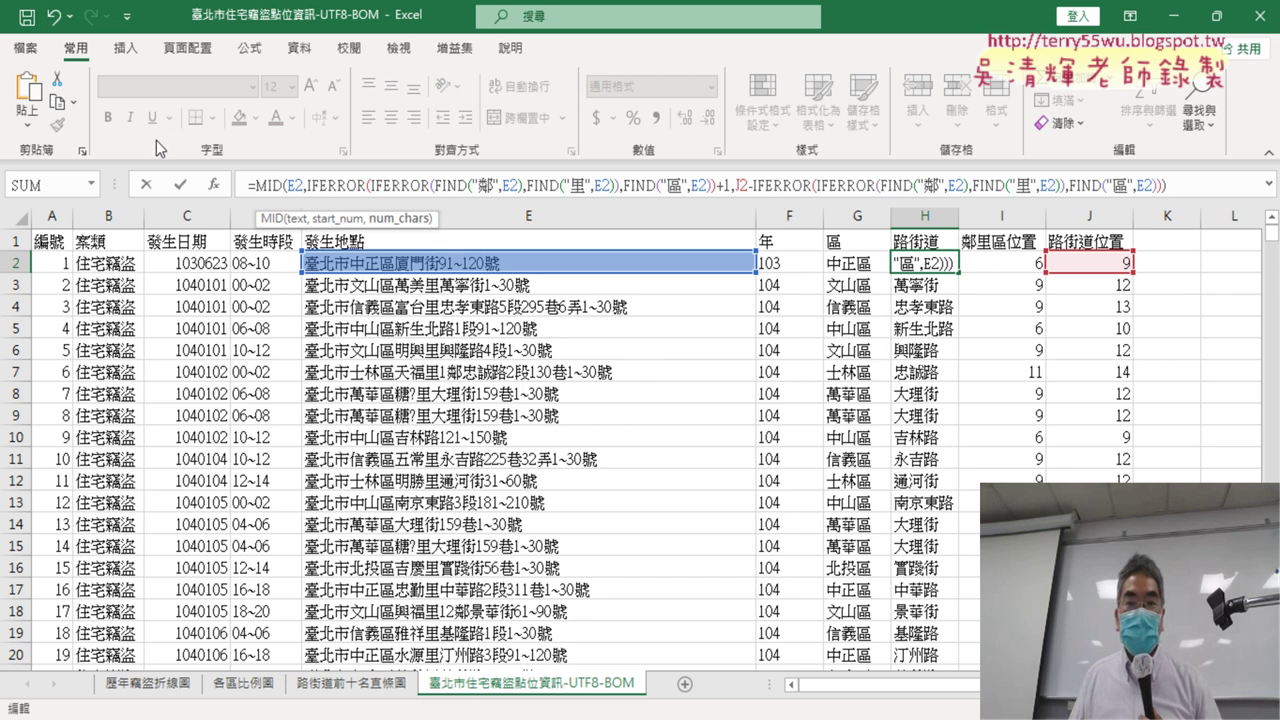
pyautogui.click(181, 187)
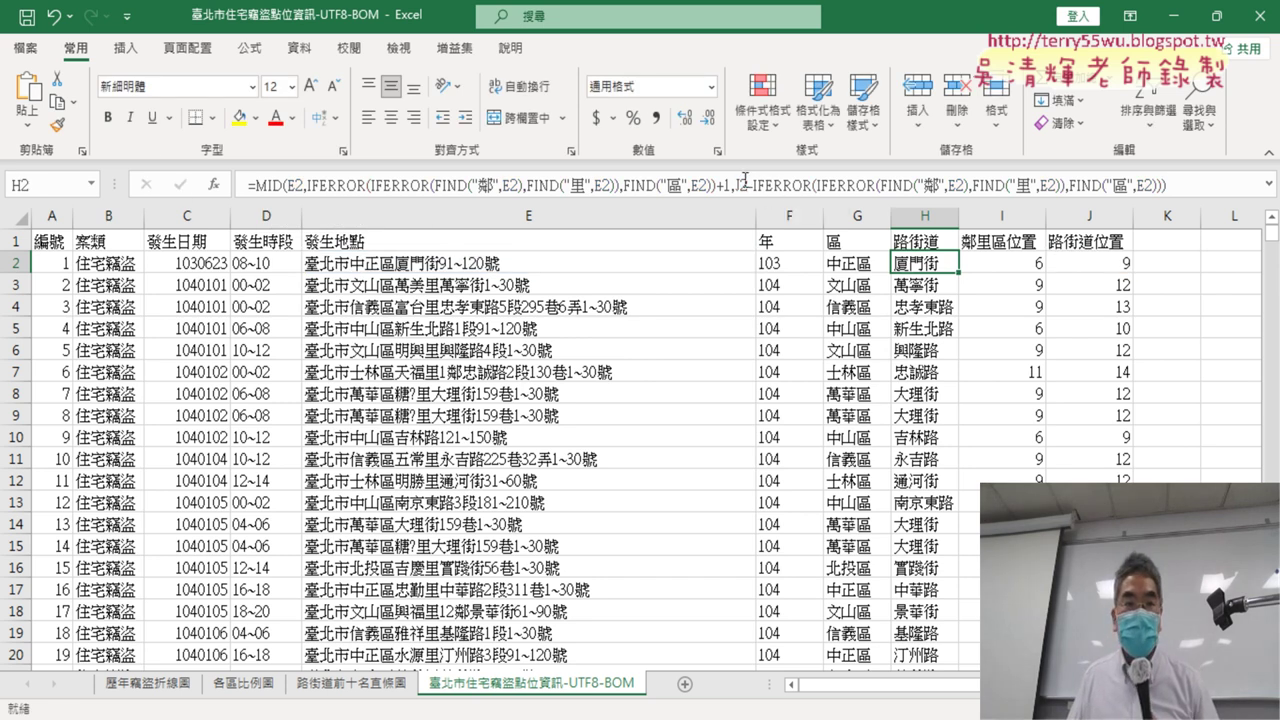
# Copy the street-position expression from J2 without changing J2.
pyautogui.click(1074, 263)
pyautogui.moveTo(665, 185); pyautogui.dragTo(256, 185)
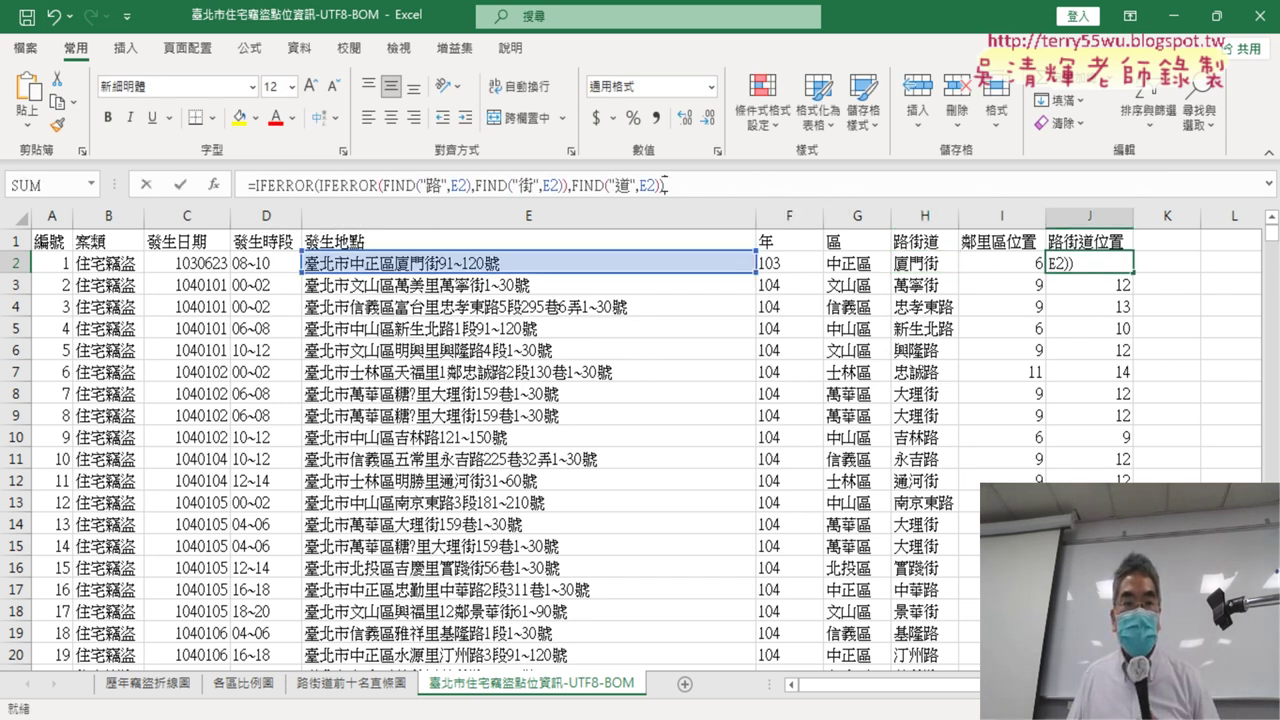
pyautogui.rightClick(324, 187)
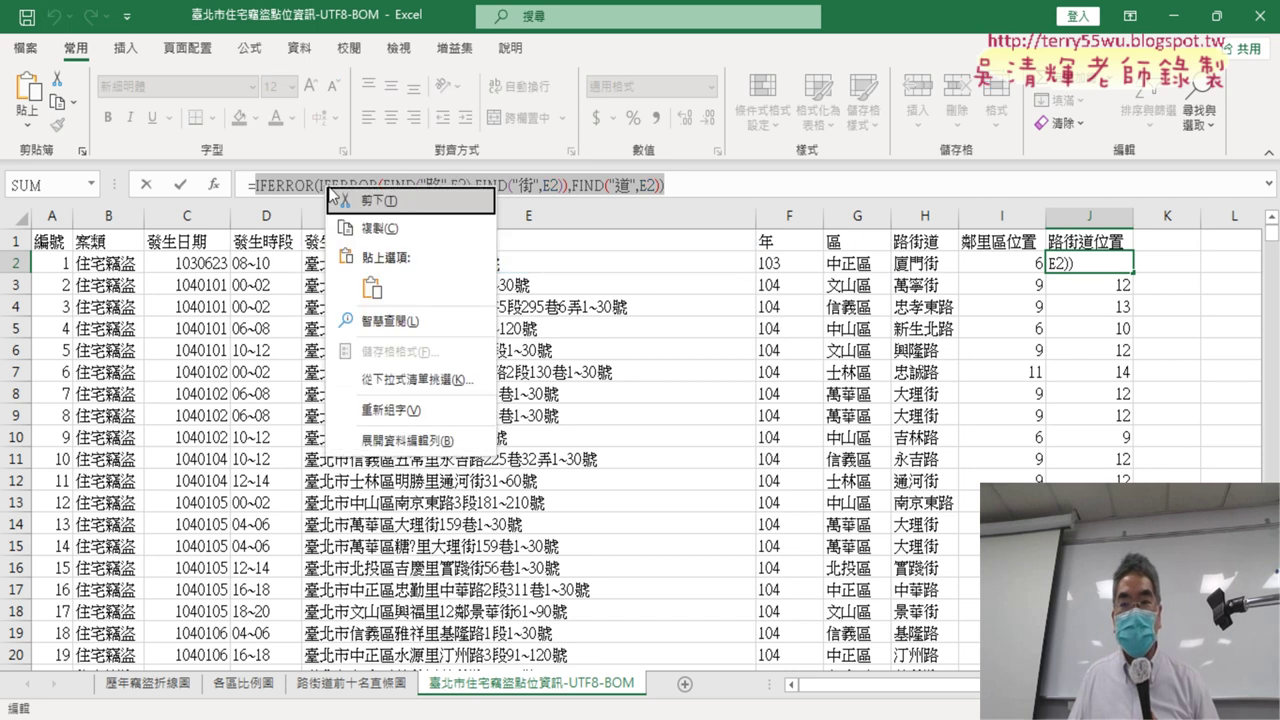
pyautogui.click(385, 224)
pyautogui.click(149, 185)
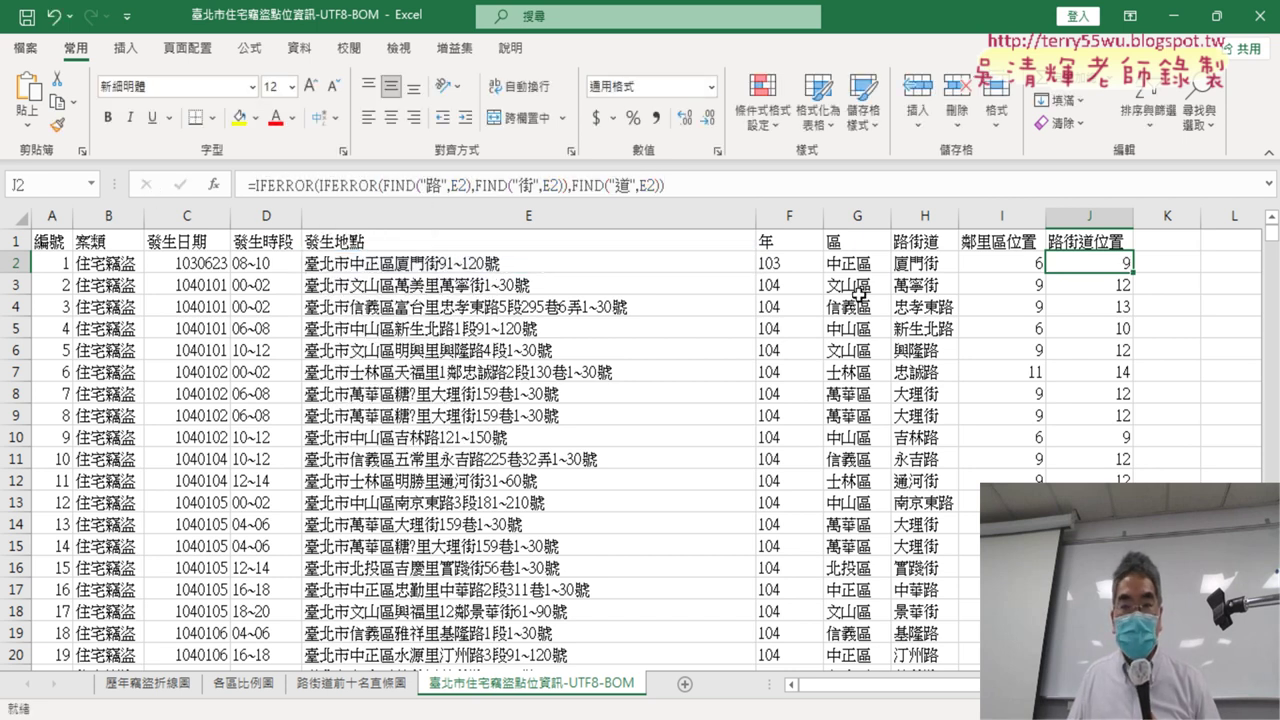
# Replace the J2 reference in H2 with the copied expression and fill the formula down the column.
pyautogui.click(930, 264)
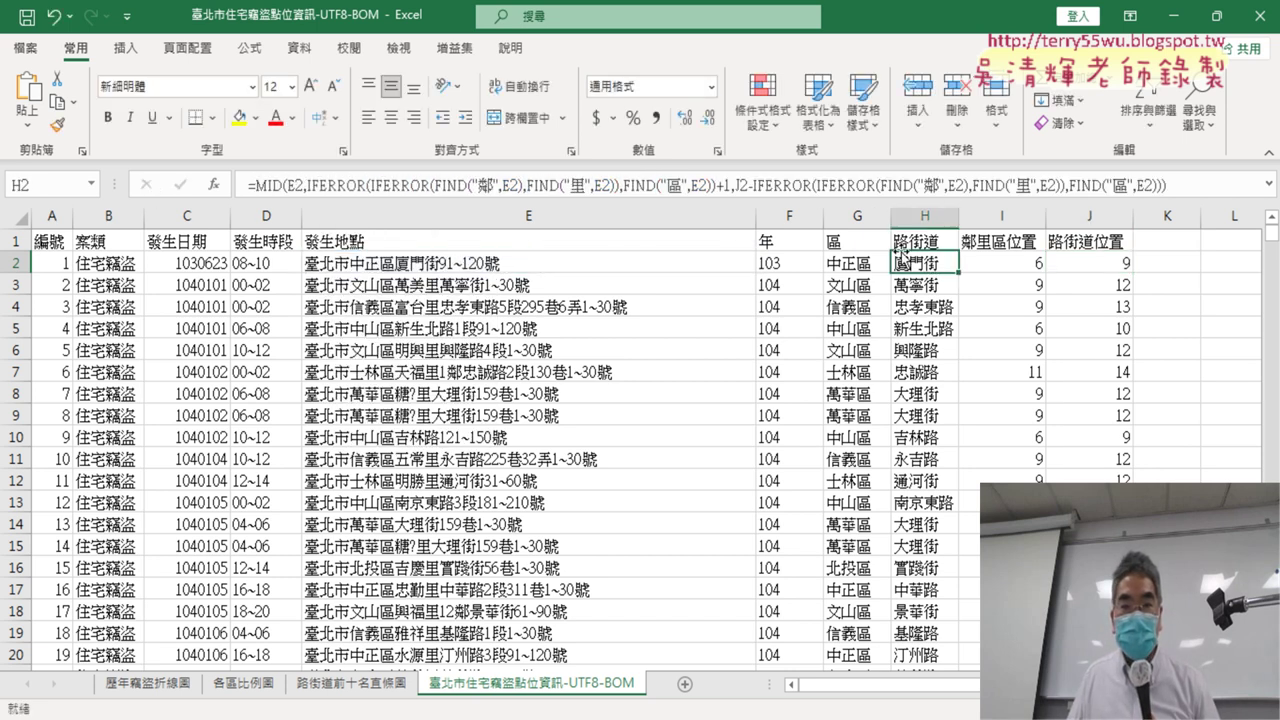
pyautogui.click(741, 185)
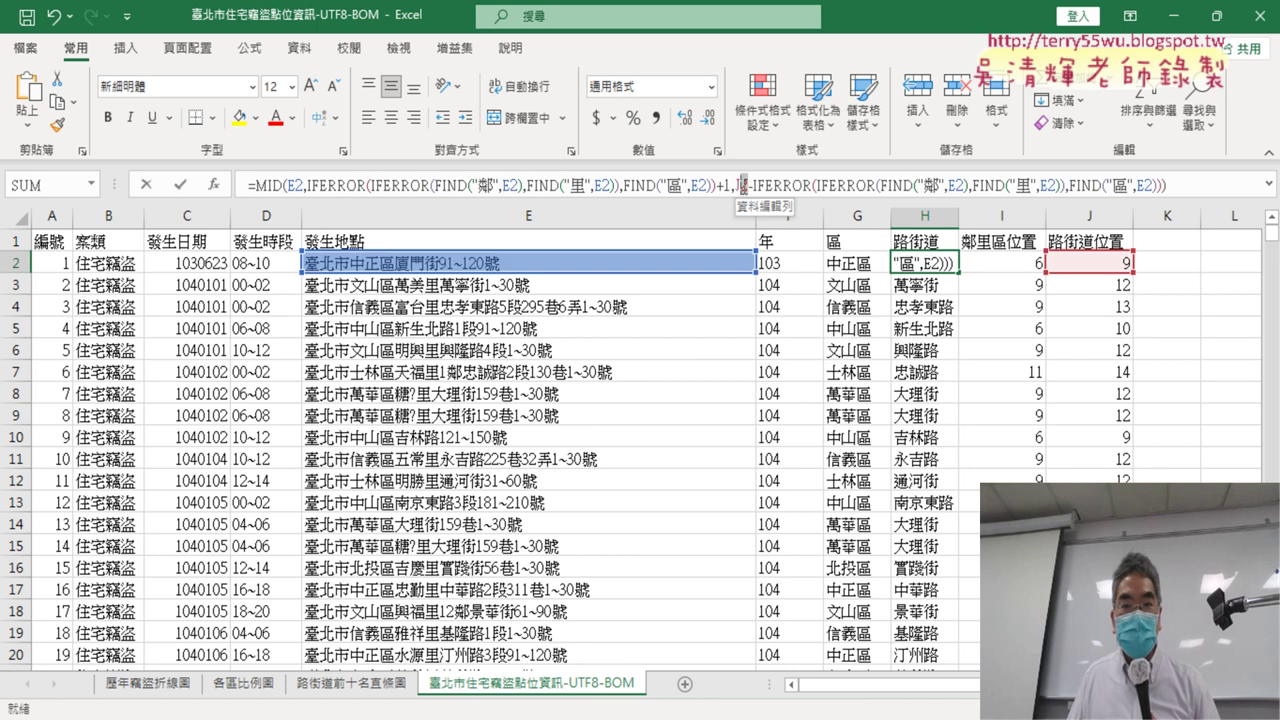
pyautogui.click(749, 186)
pyautogui.rightClick(741, 186)
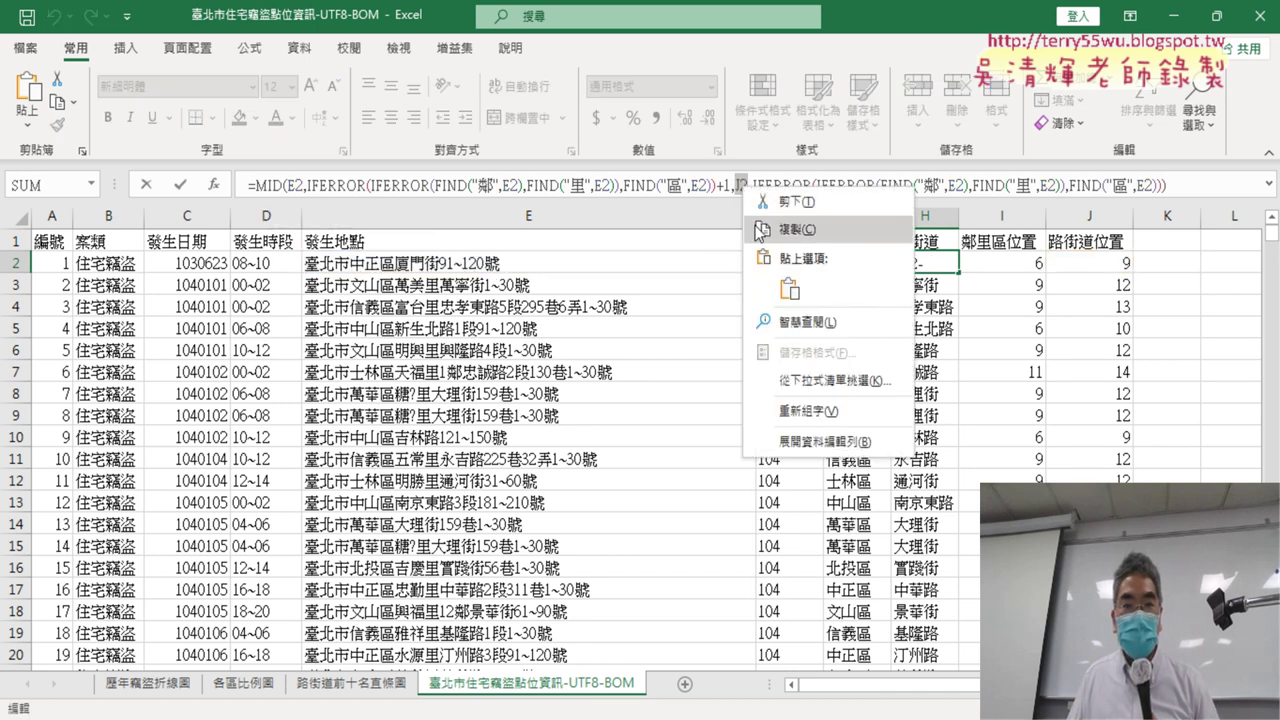
pyautogui.click(866, 281)
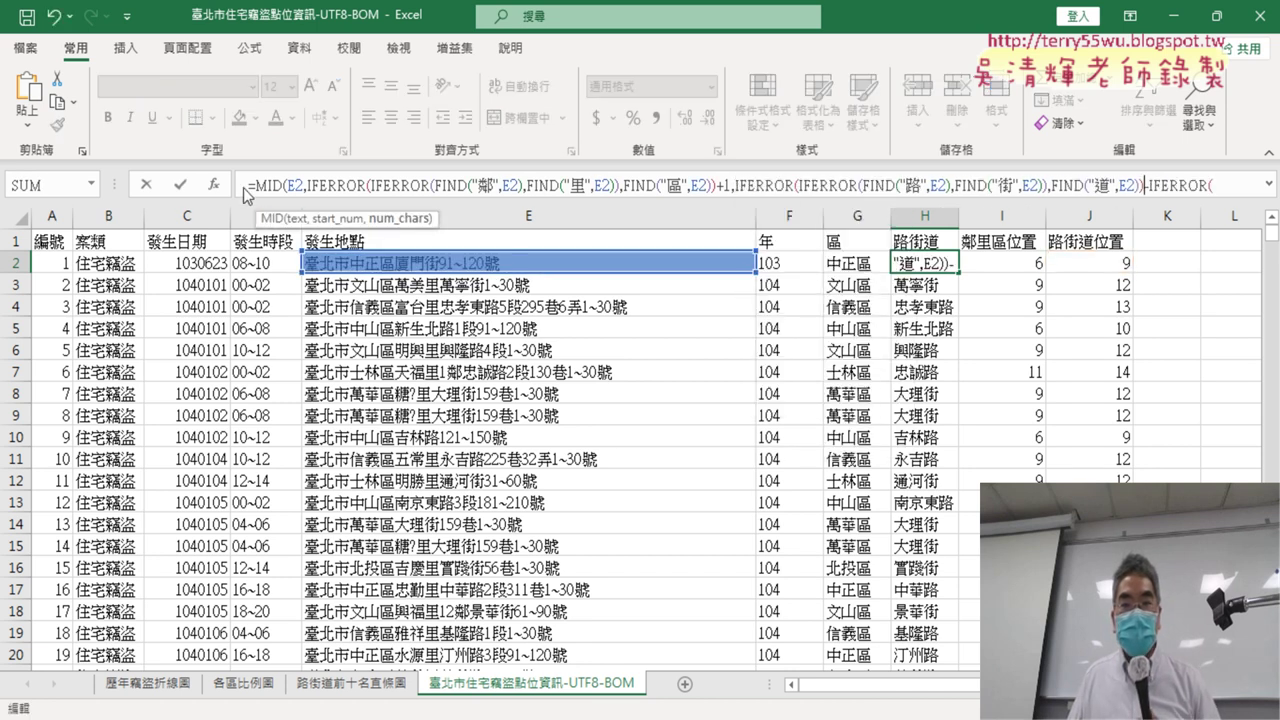
pyautogui.click(184, 184)
pyautogui.doubleClick(960, 274)
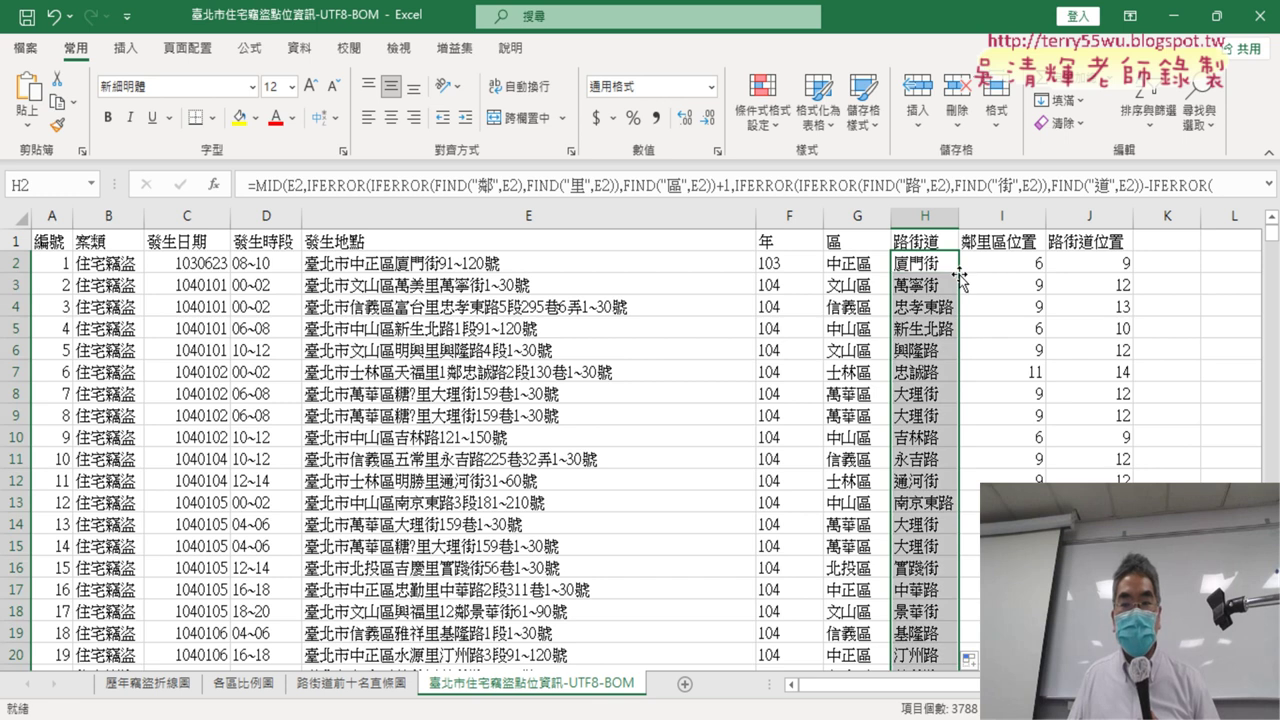
# Delete helper columns I:J (鄰里區位置, 路街道位置) and show H2's full street formula expanded.
pyautogui.moveTo(1000, 216); pyautogui.dragTo(1090, 216)
pyautogui.rightClick(1080, 320)
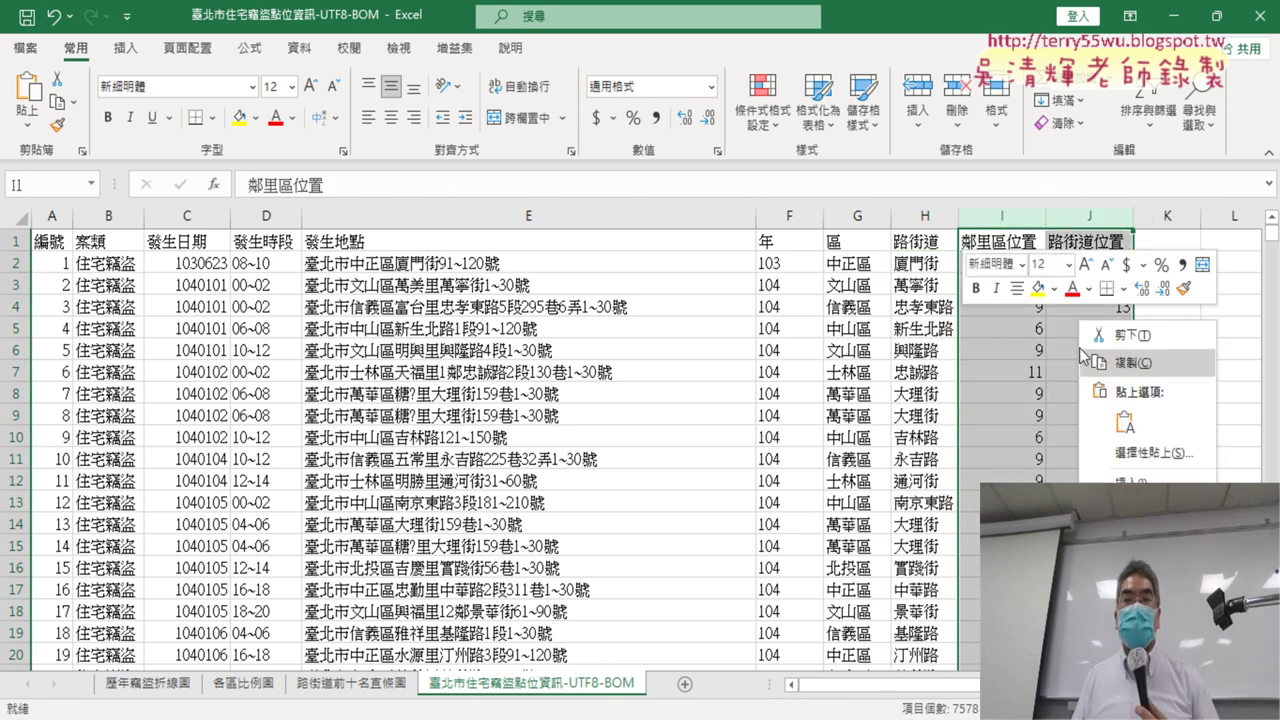
pyautogui.click(1120, 500)
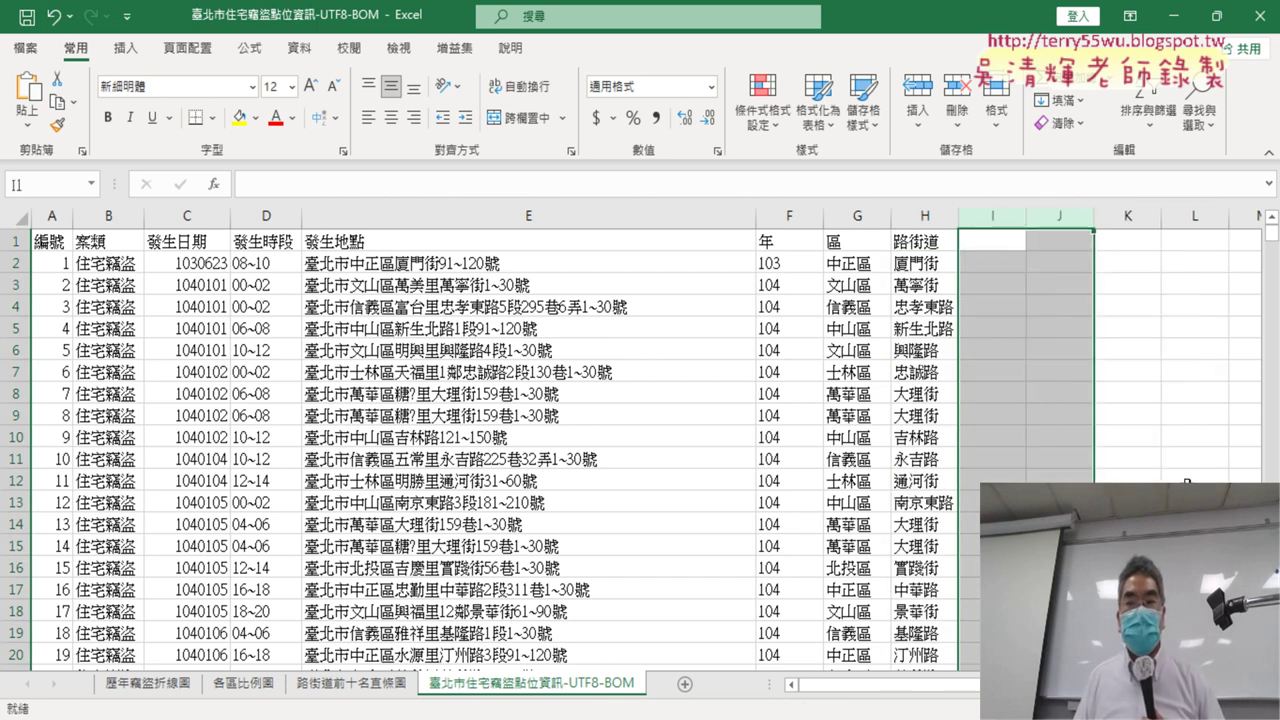
pyautogui.click(926, 262)
pyautogui.click(1270, 186)
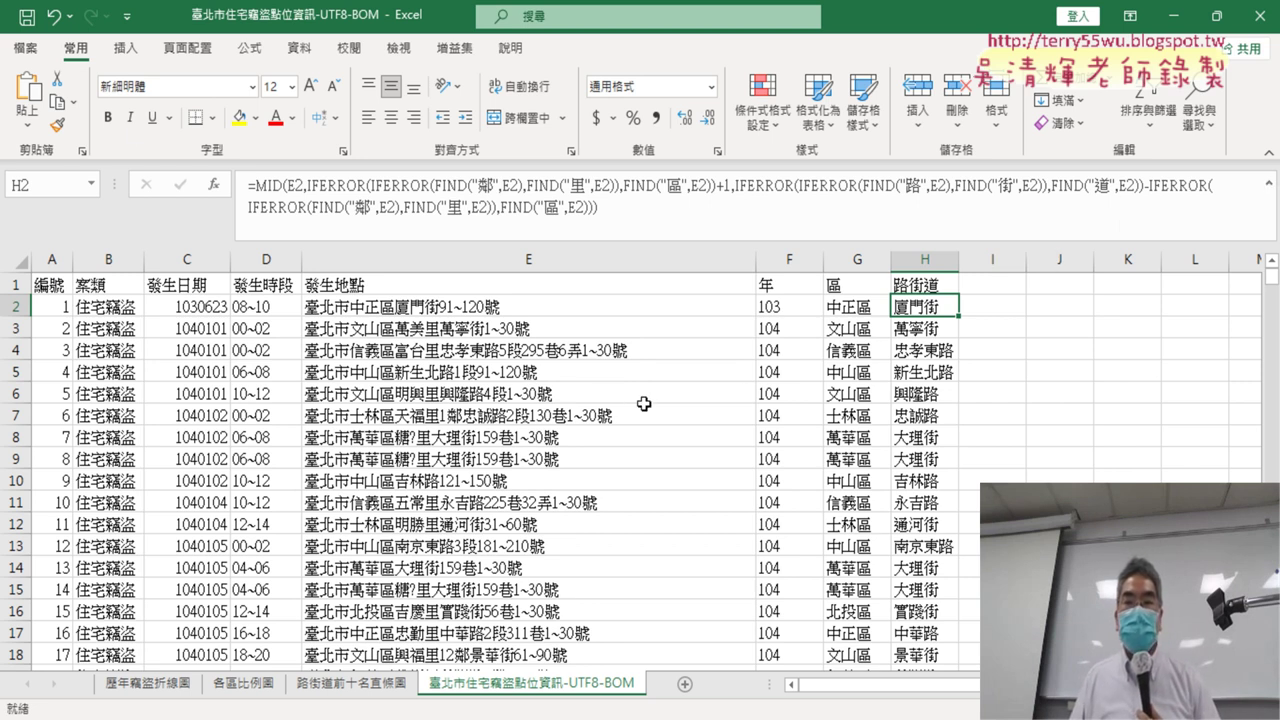
pyautogui.click(977, 336)
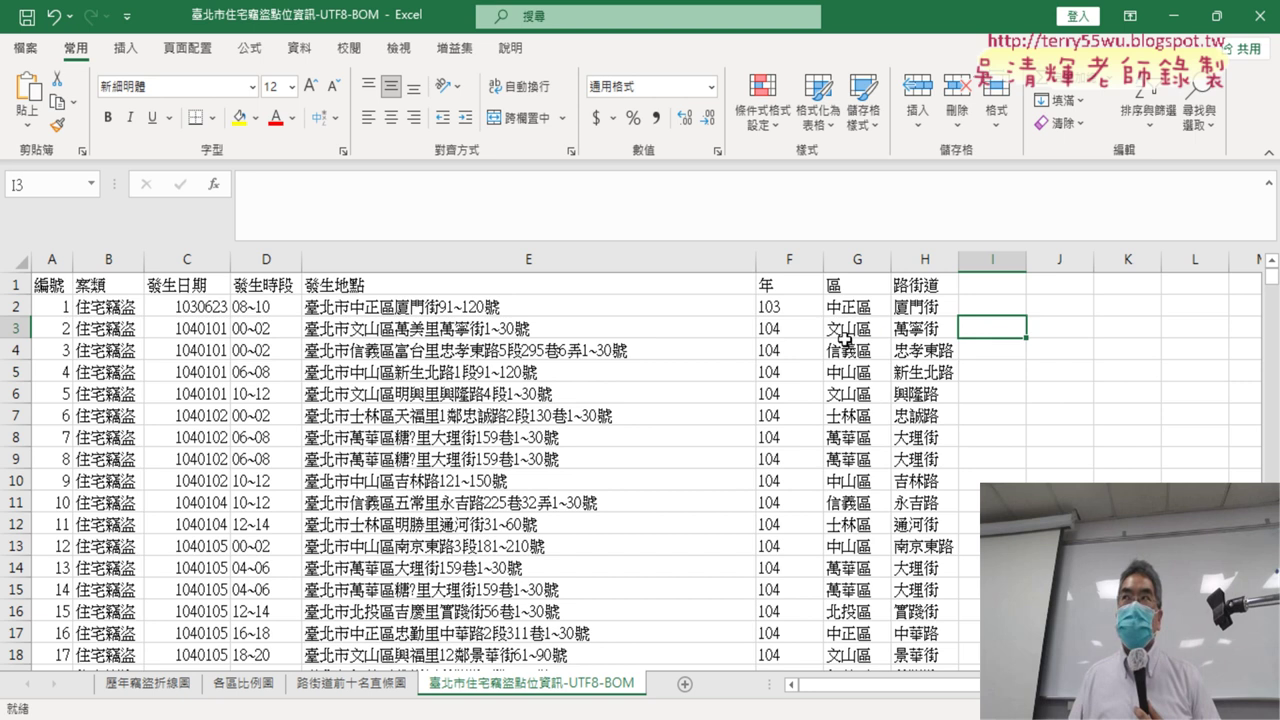
pyautogui.moveTo(790, 261); pyautogui.dragTo(934, 264)
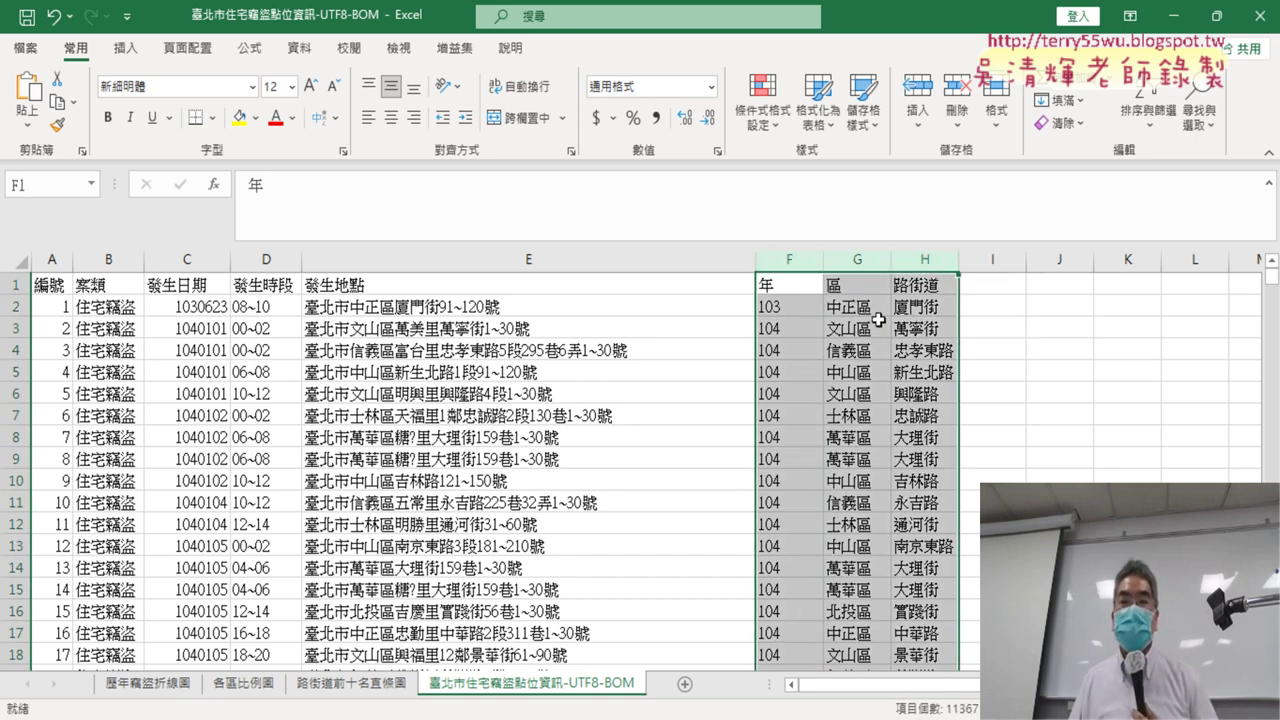
pyautogui.click(1267, 183)
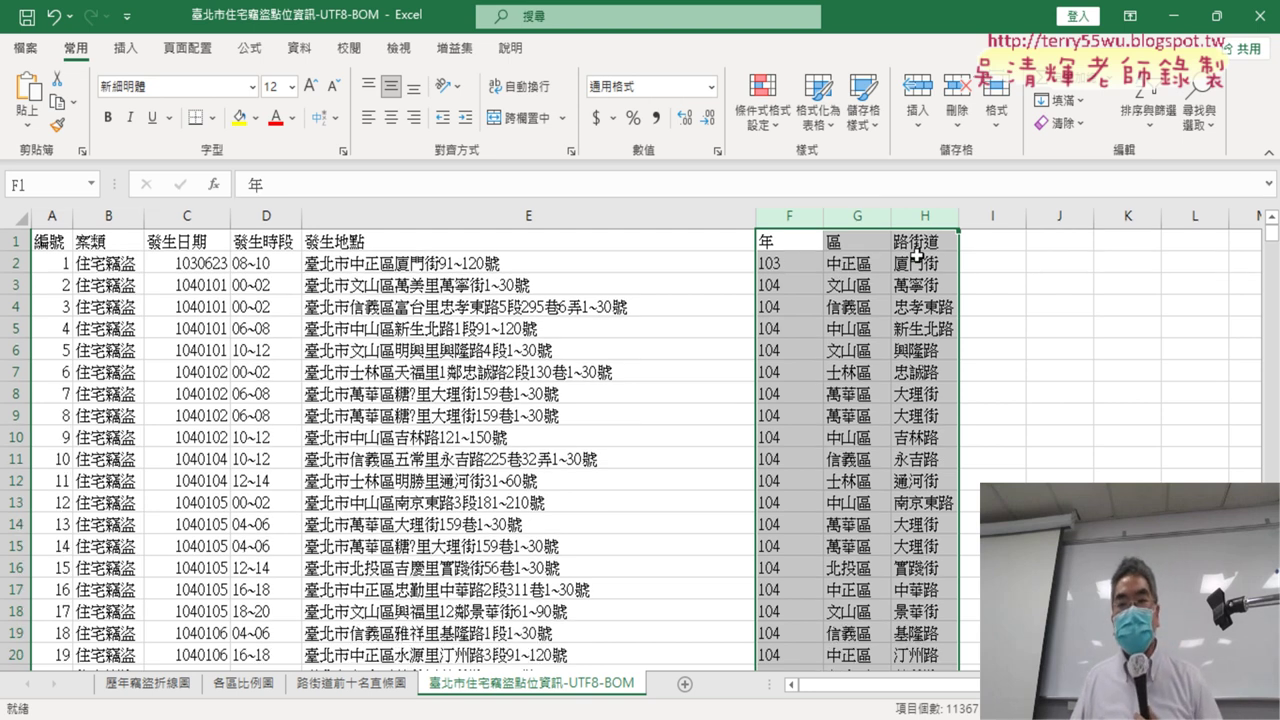
pyautogui.moveTo(997, 236)
pyautogui.mouseDown()
pyautogui.moveTo(998, 258)
pyautogui.moveTo(1115, 296)
pyautogui.mouseUp()
pyautogui.moveTo(998, 258)
pyautogui.mouseDown()
pyautogui.moveTo(1005, 283)
pyautogui.moveTo(1114, 295)
pyautogui.mouseUp()
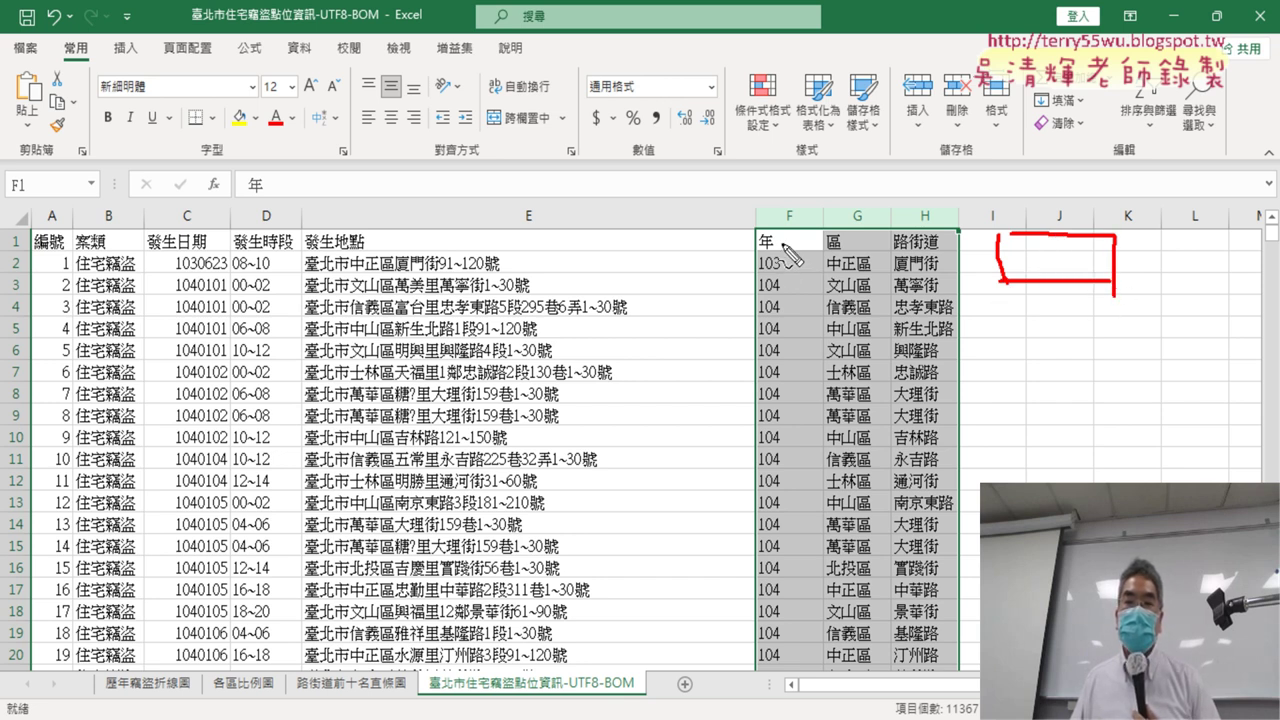
pyautogui.moveTo(797, 256)
pyautogui.mouseDown()
pyautogui.moveTo(793, 345)
pyautogui.moveTo(822, 315)
pyautogui.mouseUp()
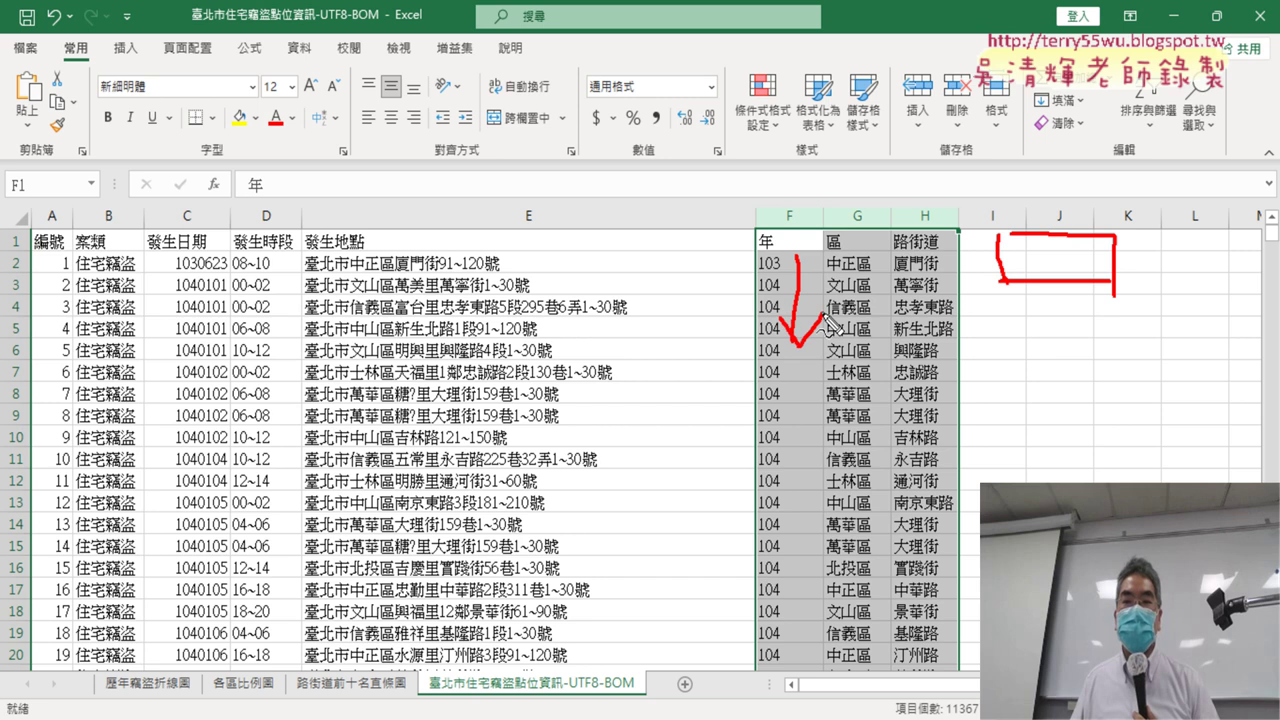
pyautogui.moveTo(1000, 300)
pyautogui.mouseDown()
pyautogui.moveTo(1000, 350)
pyautogui.moveTo(1112, 300)
pyautogui.moveTo(1022, 345)
pyautogui.moveTo(973, 333)
pyautogui.mouseUp()
pyautogui.moveTo(776, 298)
pyautogui.mouseDown()
pyautogui.moveTo(812, 290)
pyautogui.moveTo(768, 326)
pyautogui.moveTo(826, 326)
pyautogui.mouseUp()
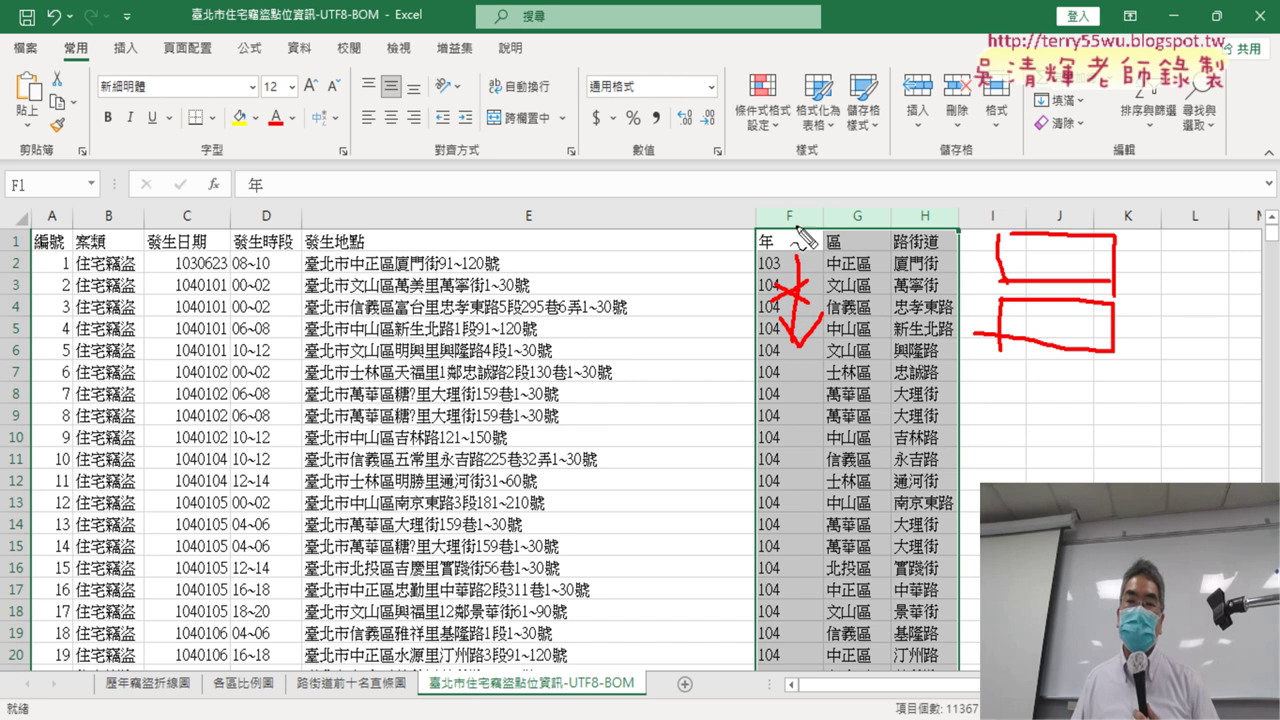
pyautogui.moveTo(788, 205); pyautogui.dragTo(873, 194)
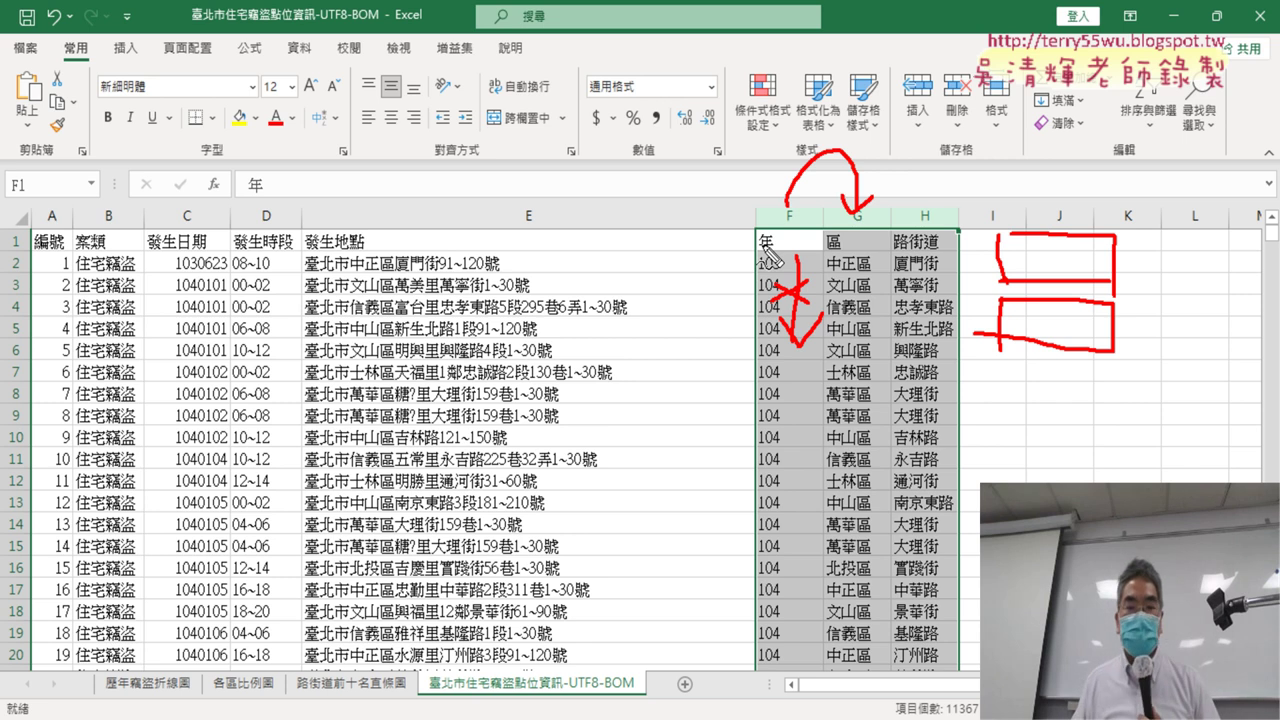
pyautogui.press('Escape')
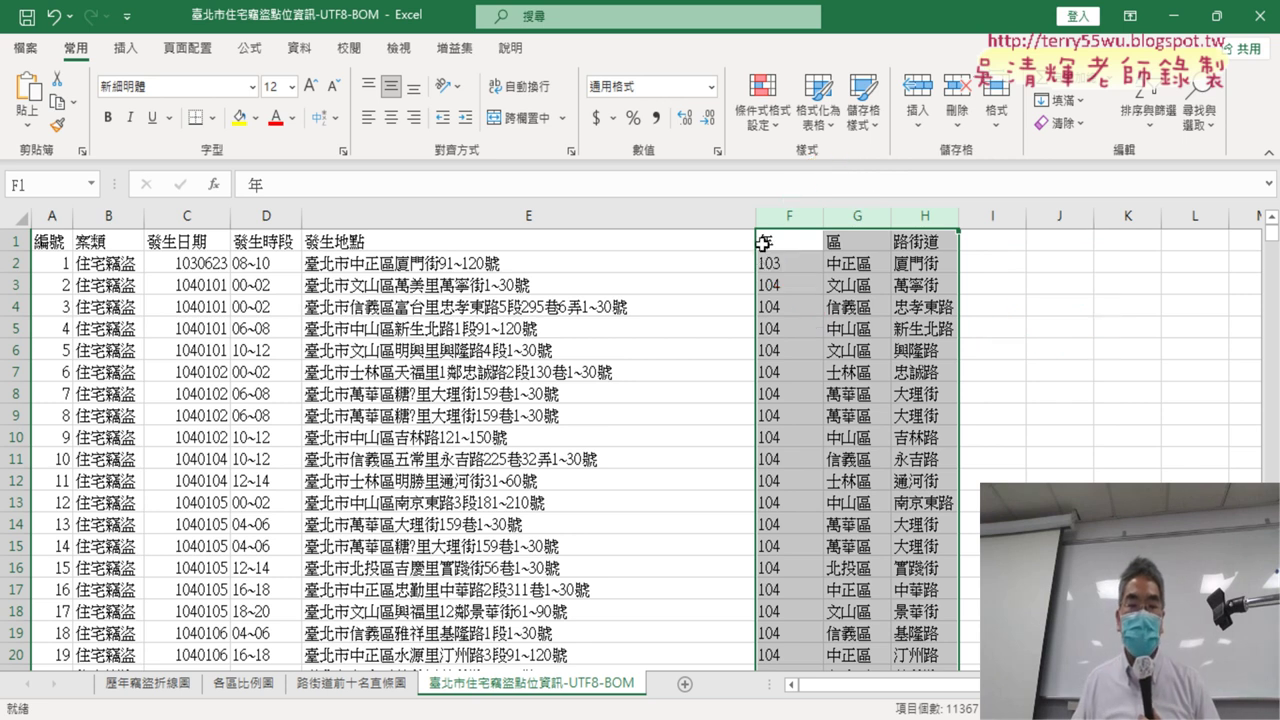
# Switch to Chrome's Google Drive tab and open _雲端白板畫面, then 01_文字與資料函數.
pyautogui.click(567, 718)
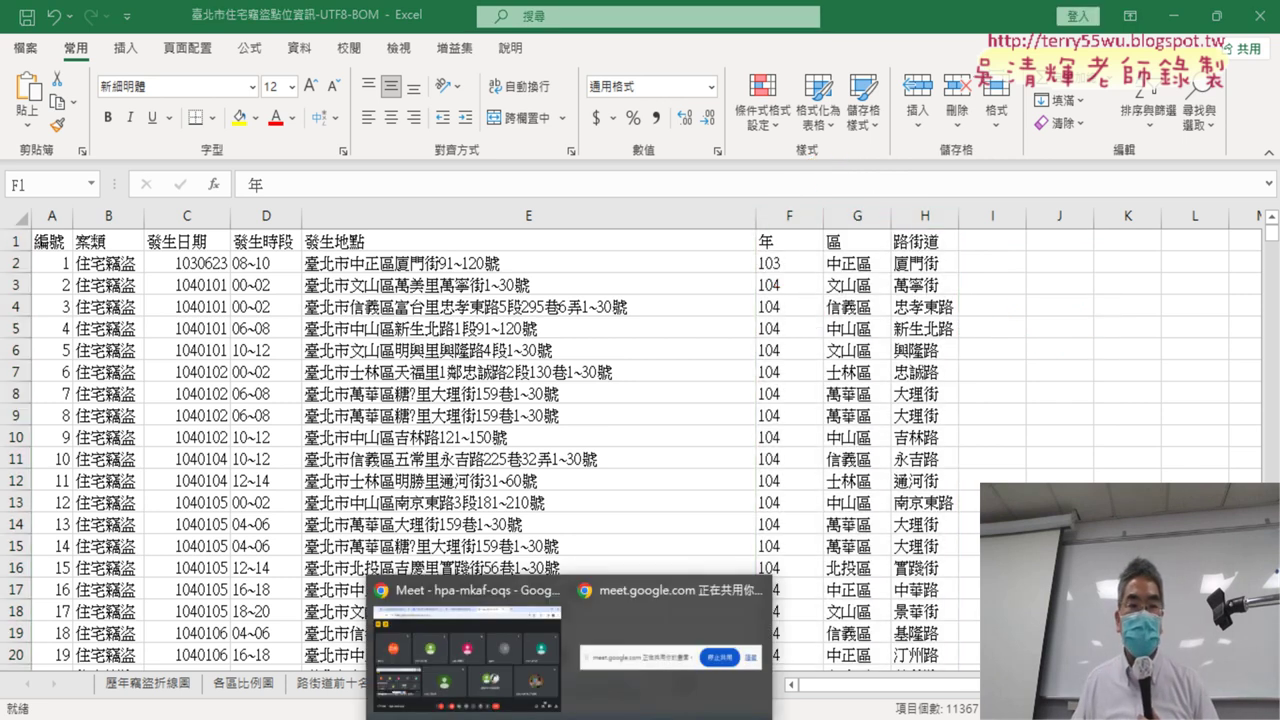
pyautogui.click(466, 640)
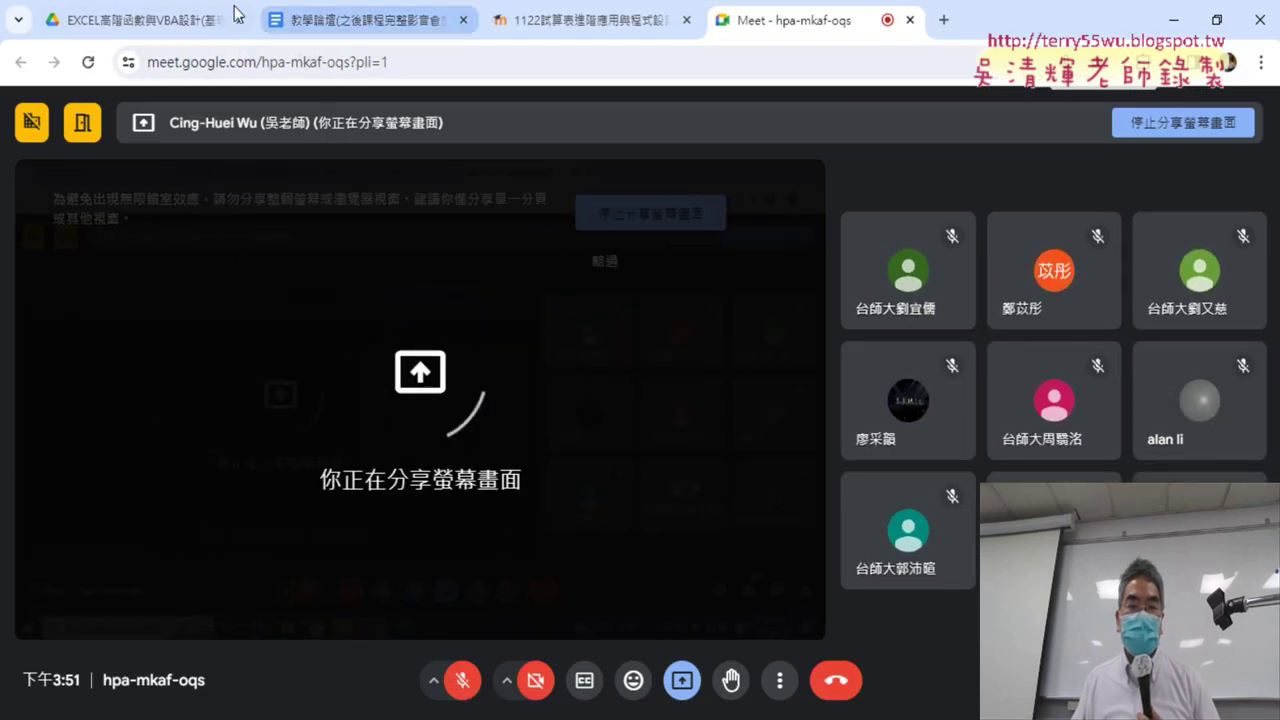
pyautogui.click(237, 14)
pyautogui.doubleClick(389, 330)
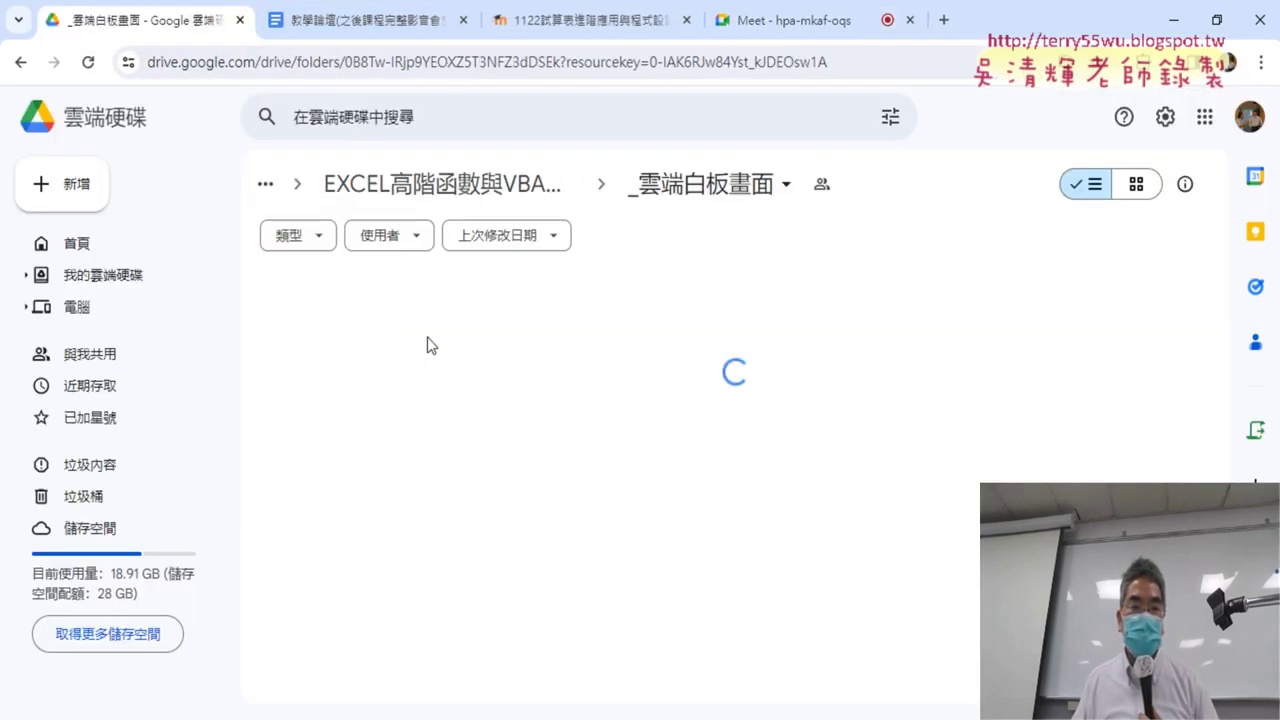
pyautogui.doubleClick(426, 332)
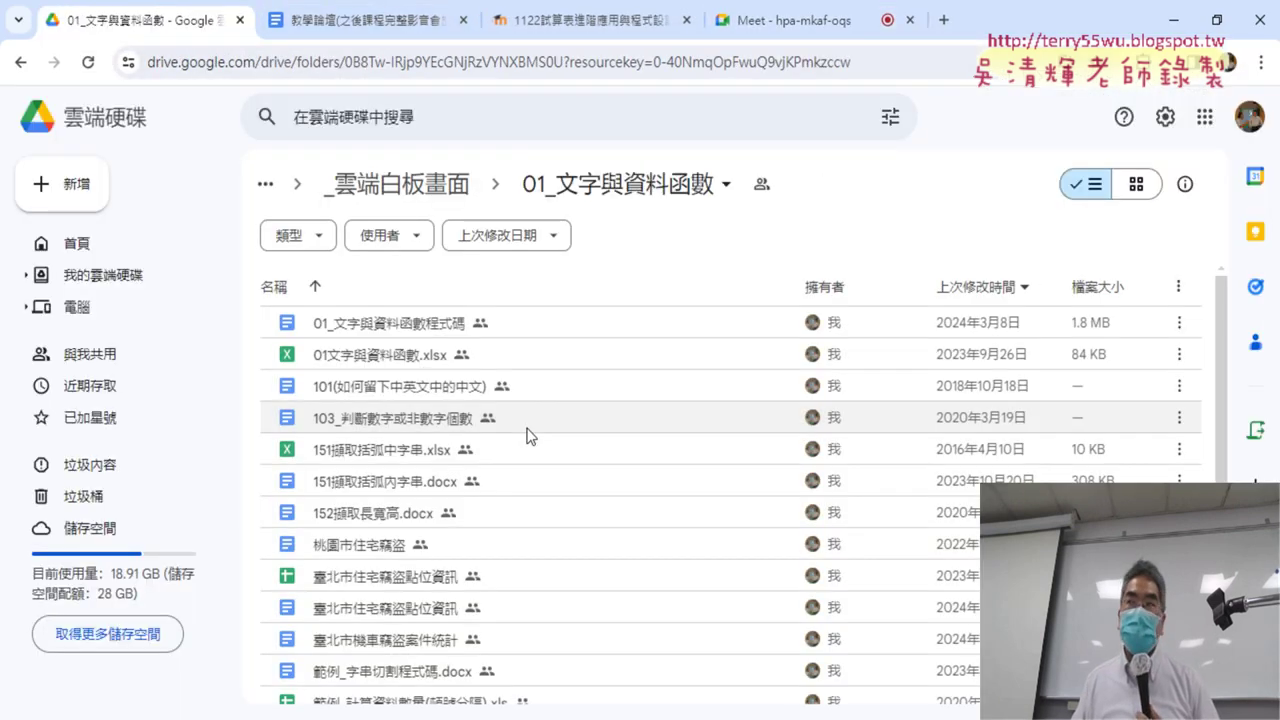
# Open the 範例_選課資料 document from the 01_文字與資料函數 folder.
pyautogui.scroll(-2, 530, 436)
pyautogui.click(396, 563)
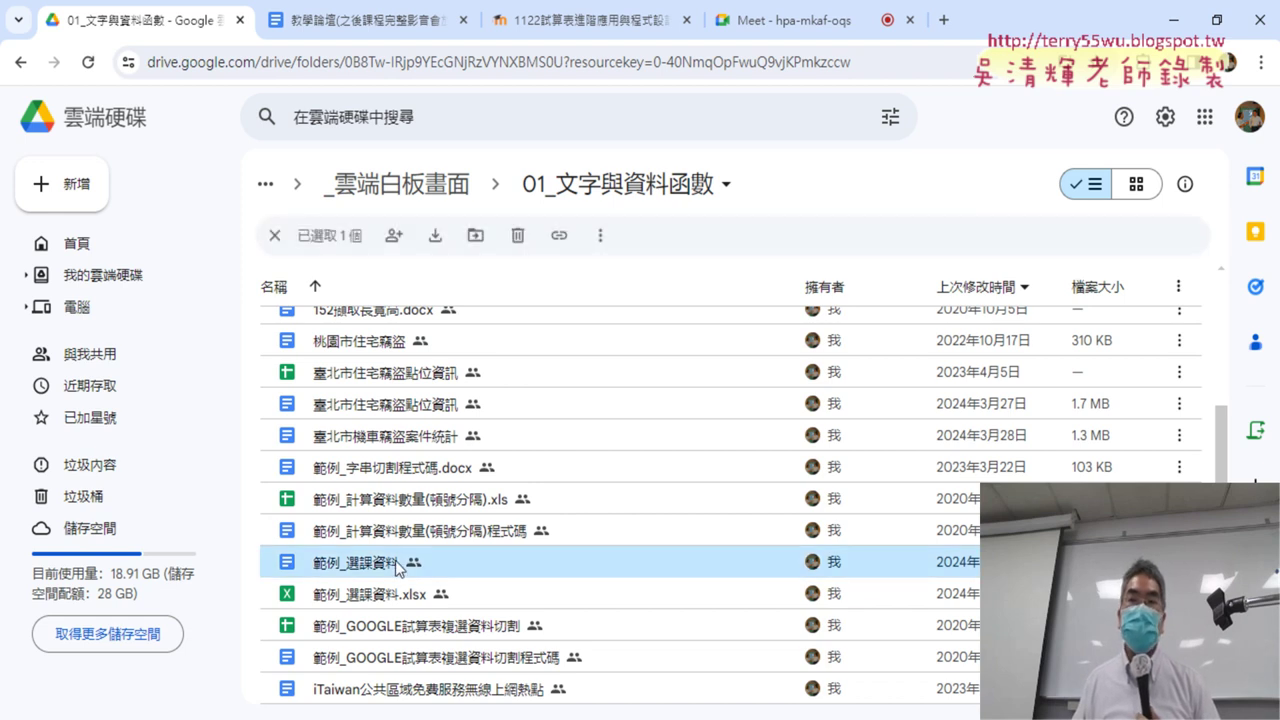
pyautogui.doubleClick(395, 560)
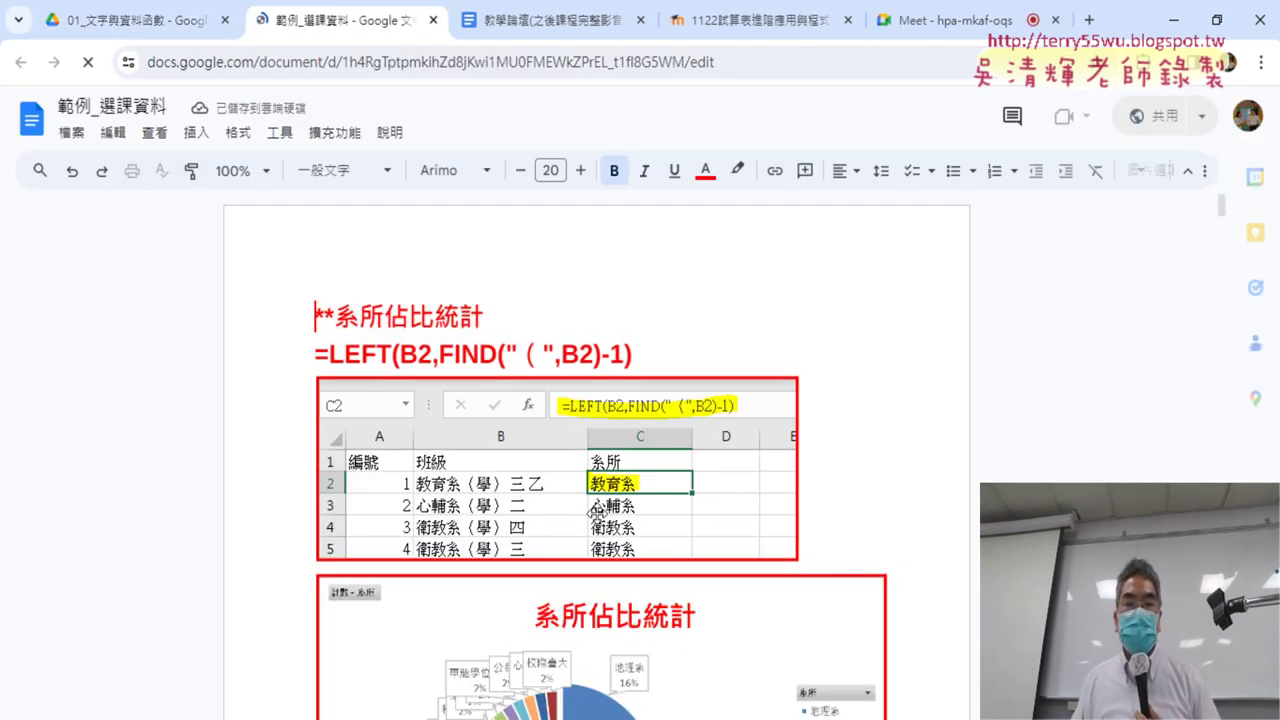
# Scroll 範例_選課資料 down to the VBA code of the 年級 and 學碩士 macros.
pyautogui.moveTo(1221, 206); pyautogui.dragTo(1193, 463)
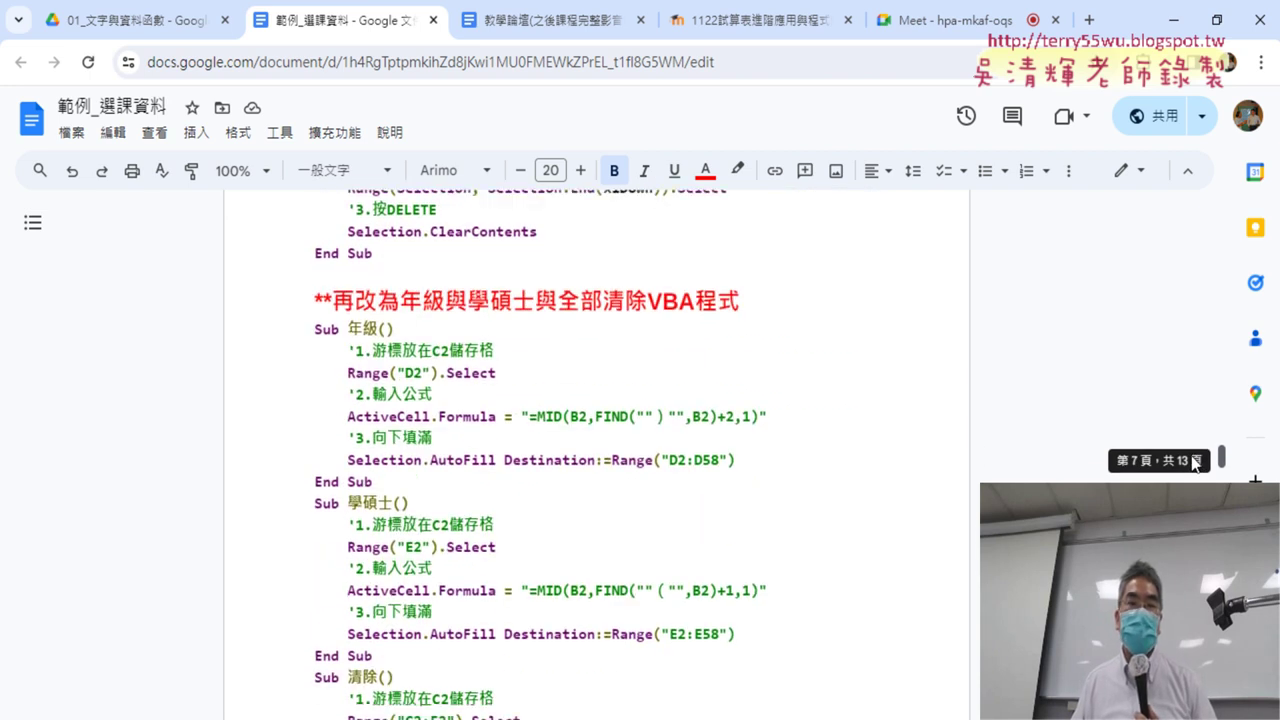